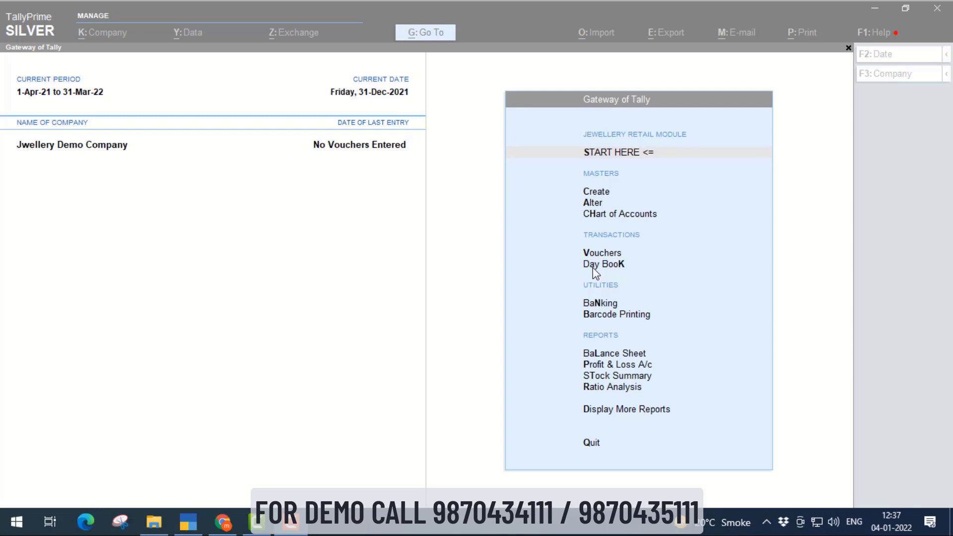
{"action": "left_click", "coordinate": [454, 225]}
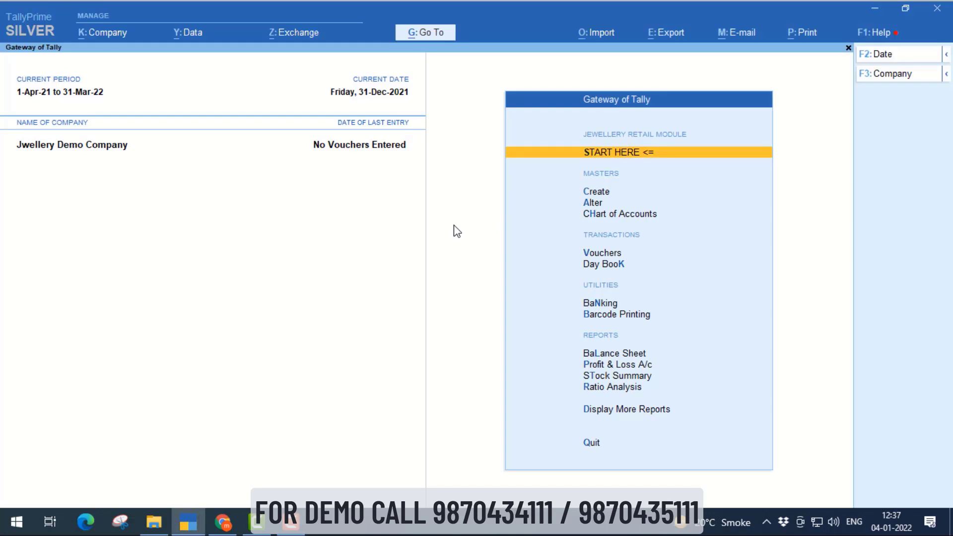
{"action": "key", "text": "Up"}
{"action": "key", "text": "Up"}
{"action": "key", "text": "Up"}
{"action": "key", "text": "Up"}
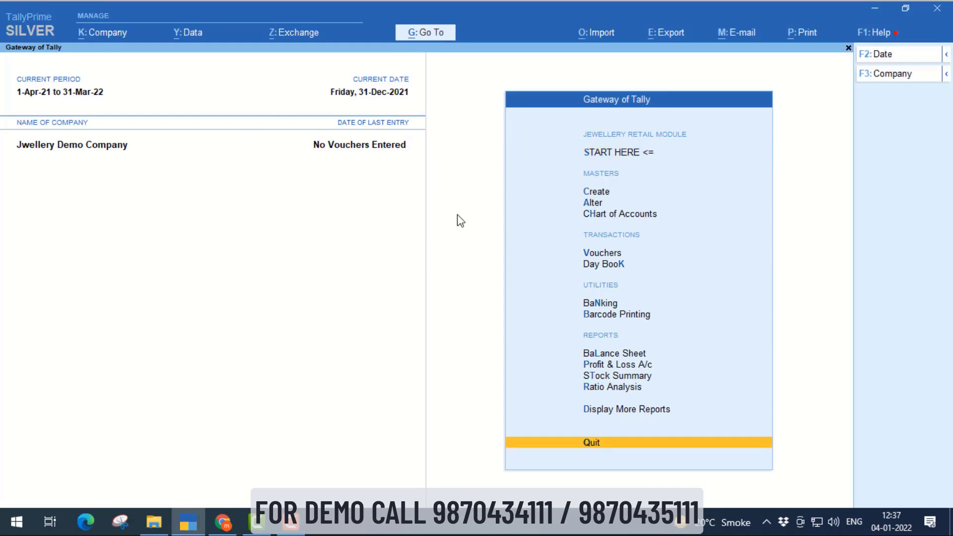
{"action": "key", "text": "Up"}
{"action": "key", "text": "Up"}
{"action": "key", "text": "Up"}
{"action": "key", "text": "Up"}
{"action": "key", "text": "Up"}
{"action": "key", "text": "Up"}
{"action": "key", "text": "Up"}
{"action": "key", "text": "Up"}
{"action": "key", "text": "Up"}
{"action": "key", "text": "Up"}
{"action": "key", "text": "Up"}
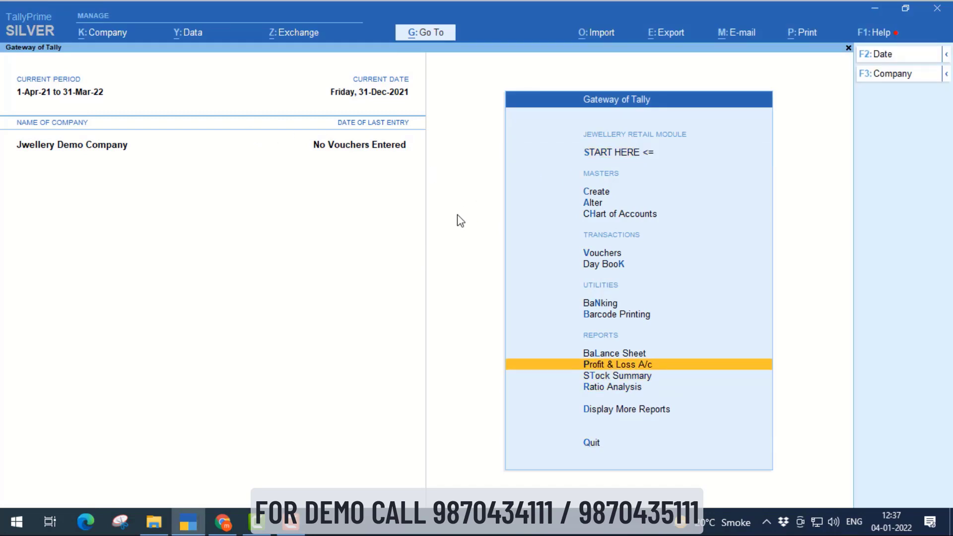
{"action": "key", "text": "Down"}
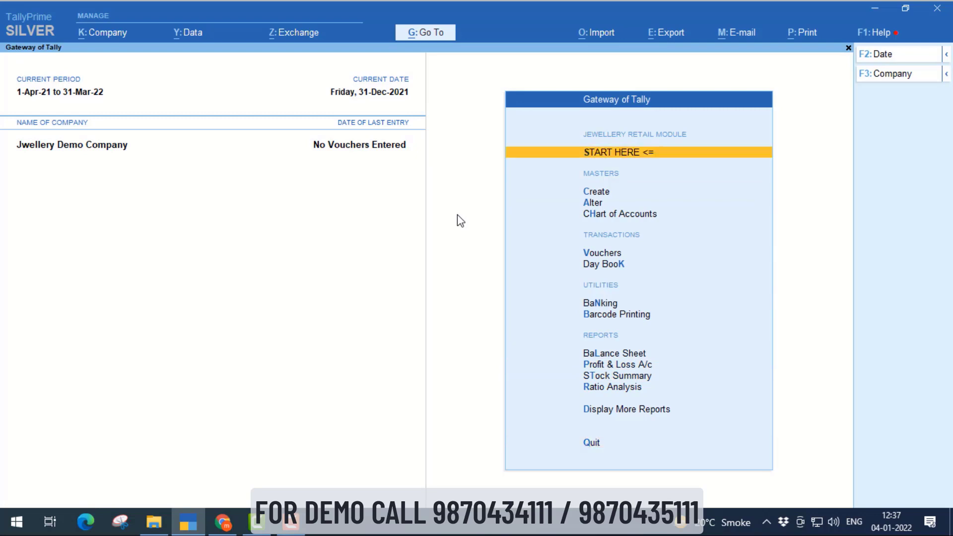
{"action": "key", "text": "ctrl"}
Review the add-on features of the loaded jewellery module, from customisation activation through wastage, and accept the settings as they are.
{"action": "left_click", "coordinate": [881, 36]}
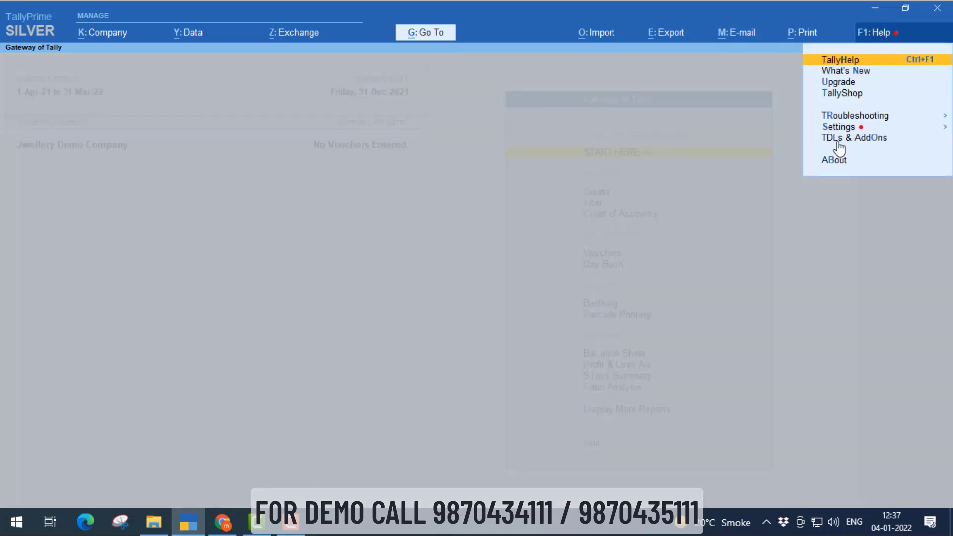
{"action": "left_click", "coordinate": [867, 148]}
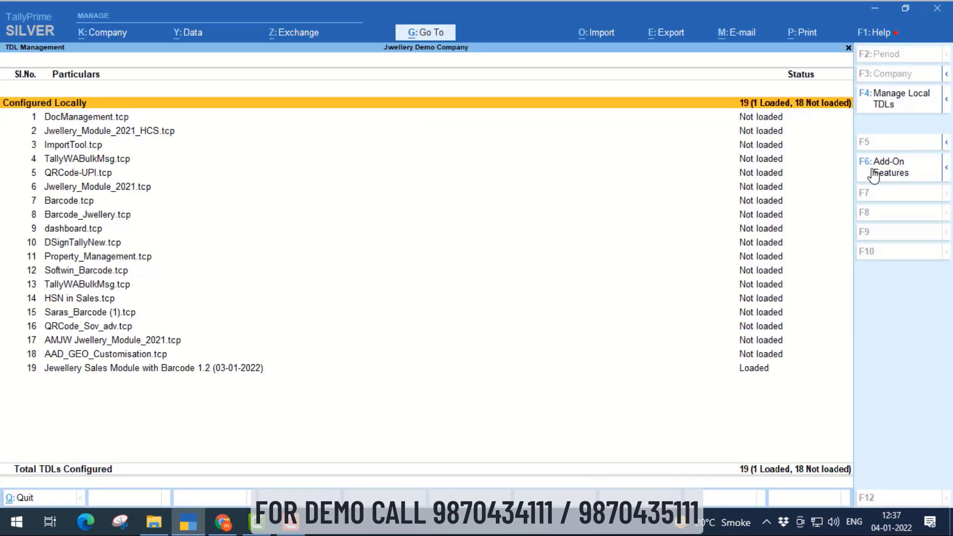
{"action": "left_click", "coordinate": [914, 177]}
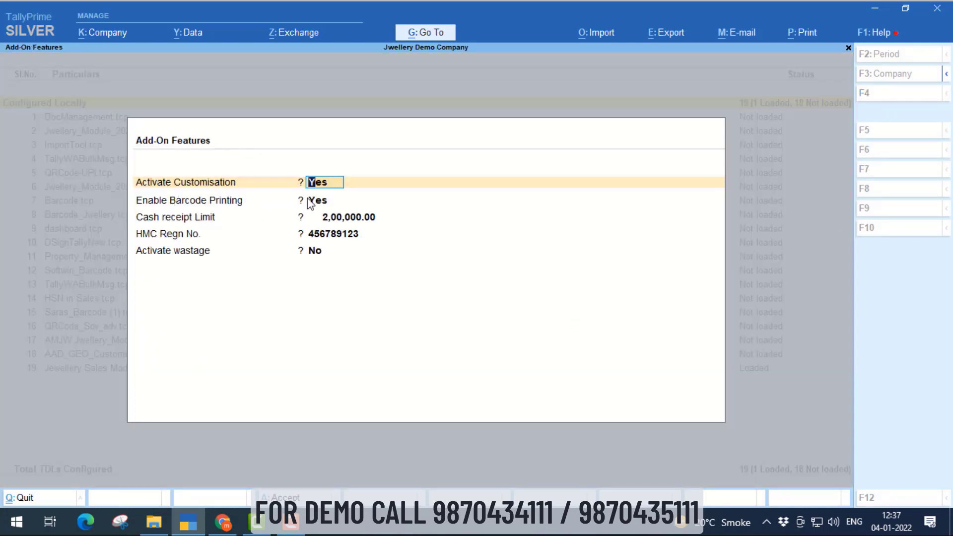
{"action": "key", "text": "Return"}
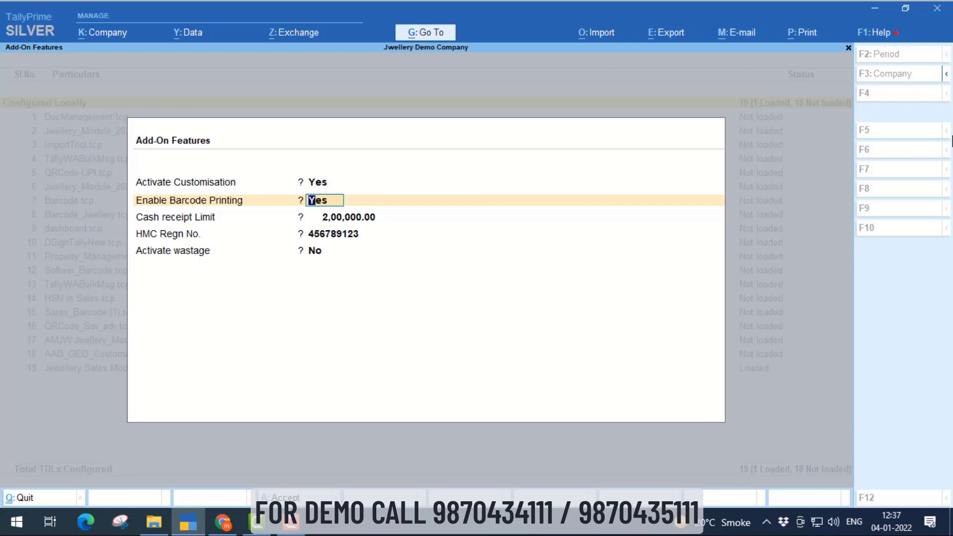
{"action": "key", "text": "Return"}
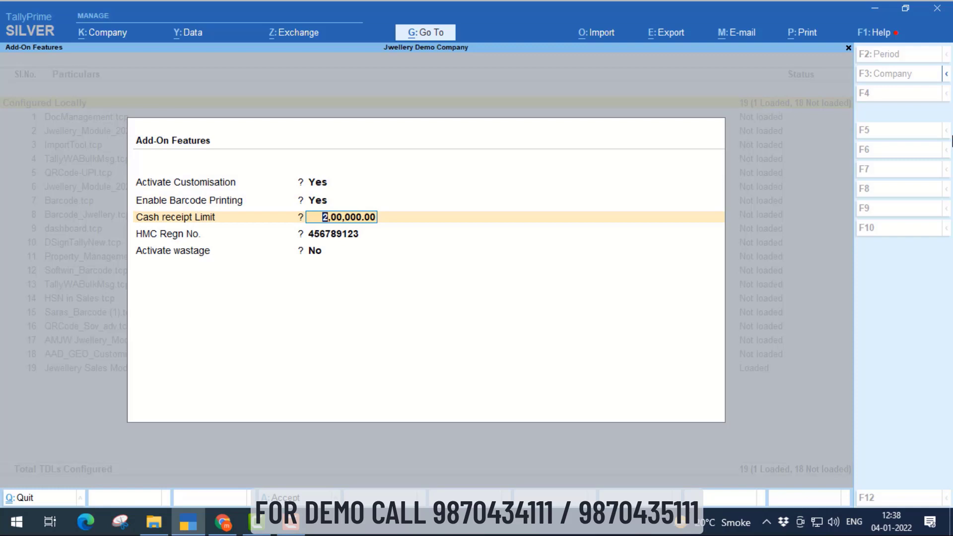
{"action": "key", "text": "Return"}
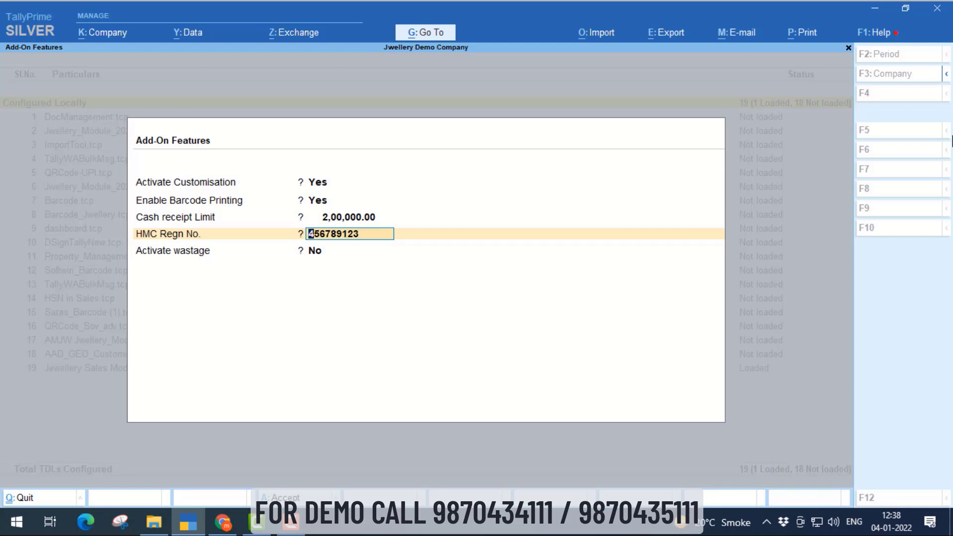
{"action": "key", "text": "Return"}
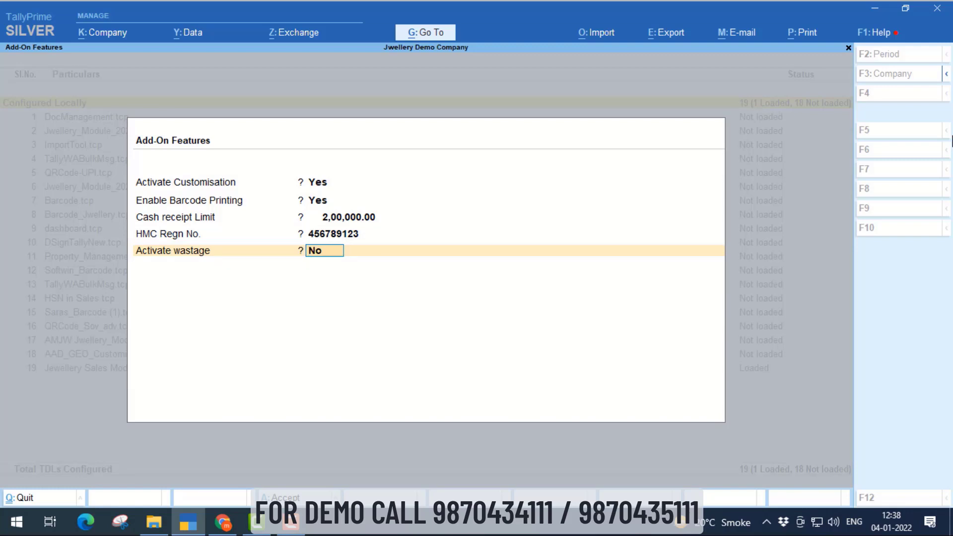
{"action": "key", "text": "Return"}
{"action": "key", "text": "Return"}
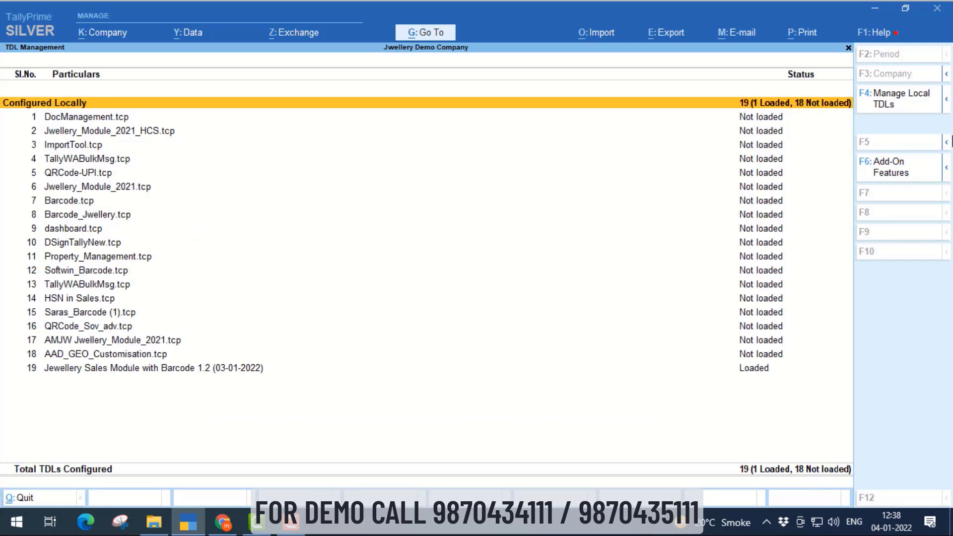
{"action": "key", "text": "Escape"}
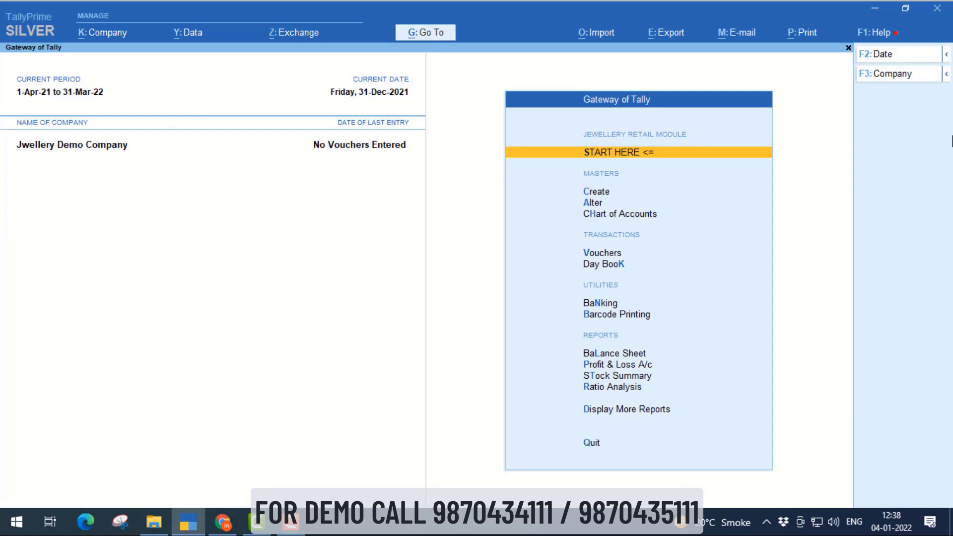
Review the Jewellery Retail Module's daily standard gold rates for 24 K, 22 K, 20 K and 18 K, accept them and close the master.
{"action": "key", "text": "Return"}
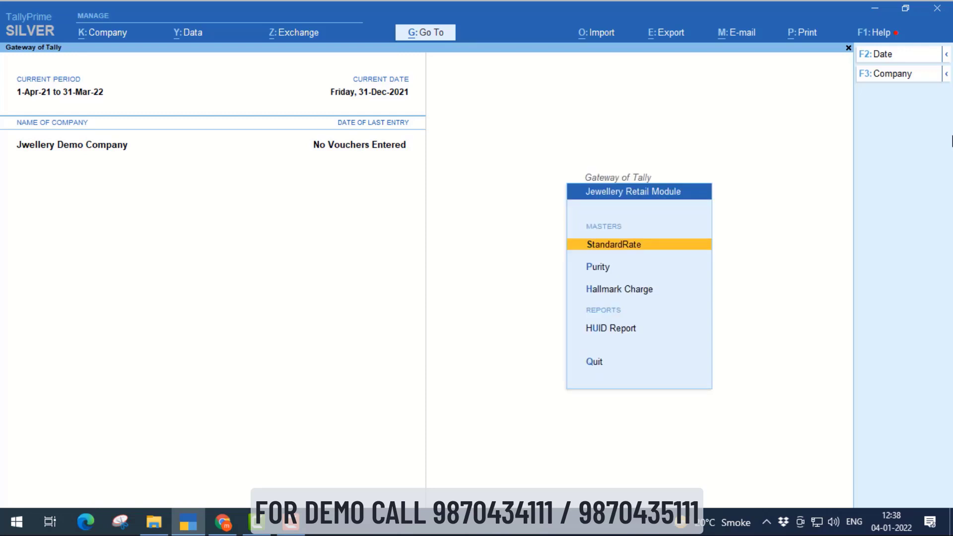
{"action": "key", "text": "Return"}
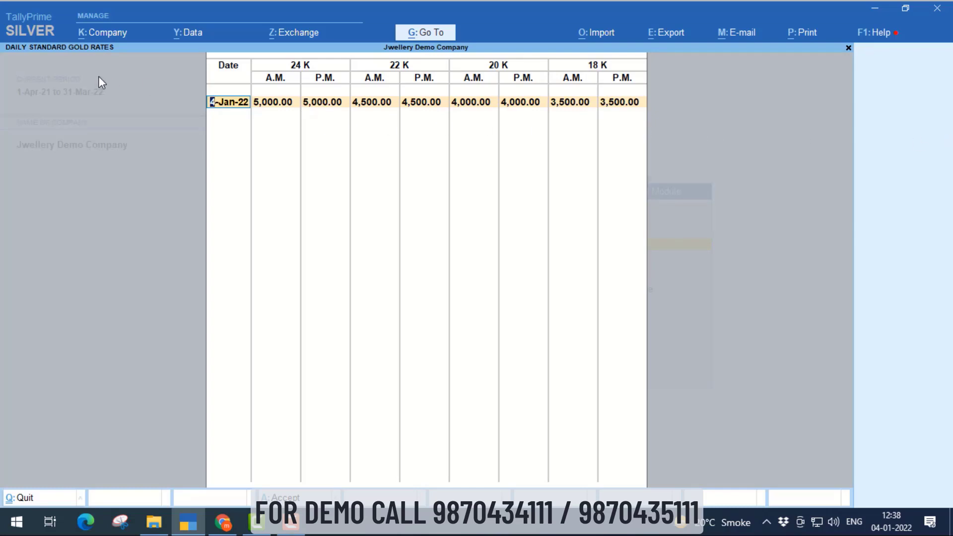
{"action": "left_click", "coordinate": [220, 111]}
{"action": "key", "text": "Return"}
{"action": "key", "text": "Return"}
{"action": "key", "text": "Return"}
{"action": "key", "text": "Return"}
{"action": "key", "text": "Return"}
{"action": "key", "text": "Return"}
{"action": "key", "text": "Return"}
{"action": "key", "text": "Return"}
{"action": "key", "text": "Return"}
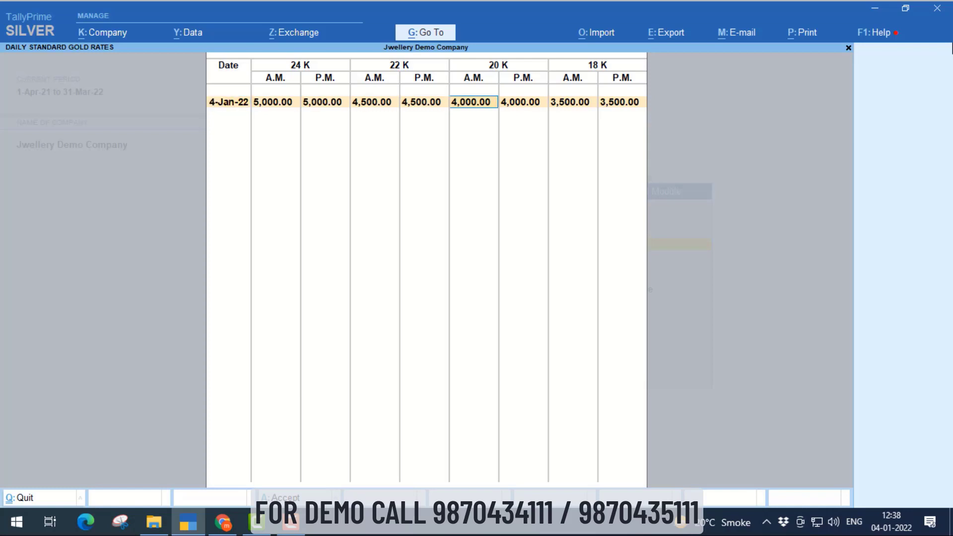
{"action": "key", "text": "Return"}
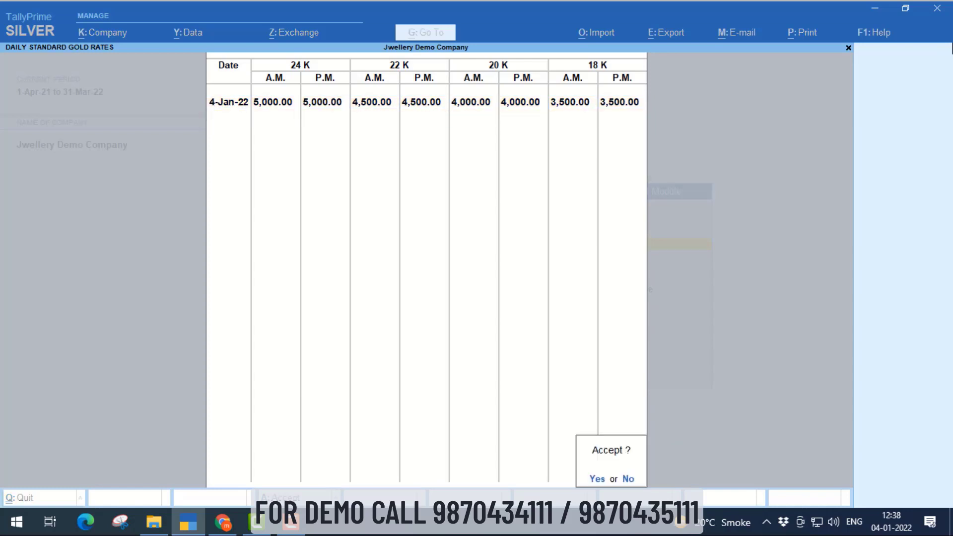
{"action": "key", "text": "Return"}
{"action": "key", "text": "Return"}
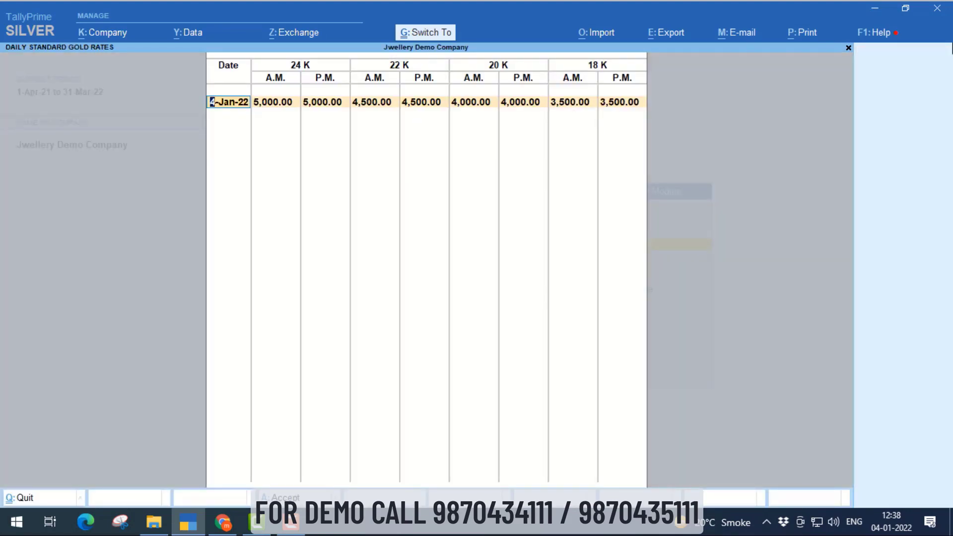
{"action": "key", "text": "Escape"}
Go through the entries in the gold Purity master and accept the list as it is.
{"action": "key", "text": "Down"}
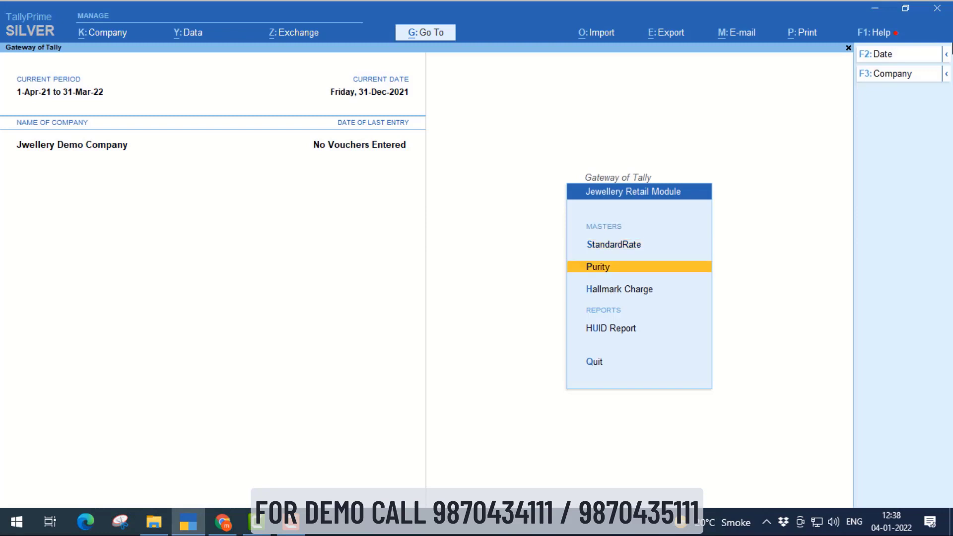
{"action": "key", "text": "Return"}
{"action": "key", "text": "Down"}
{"action": "key", "text": "Down"}
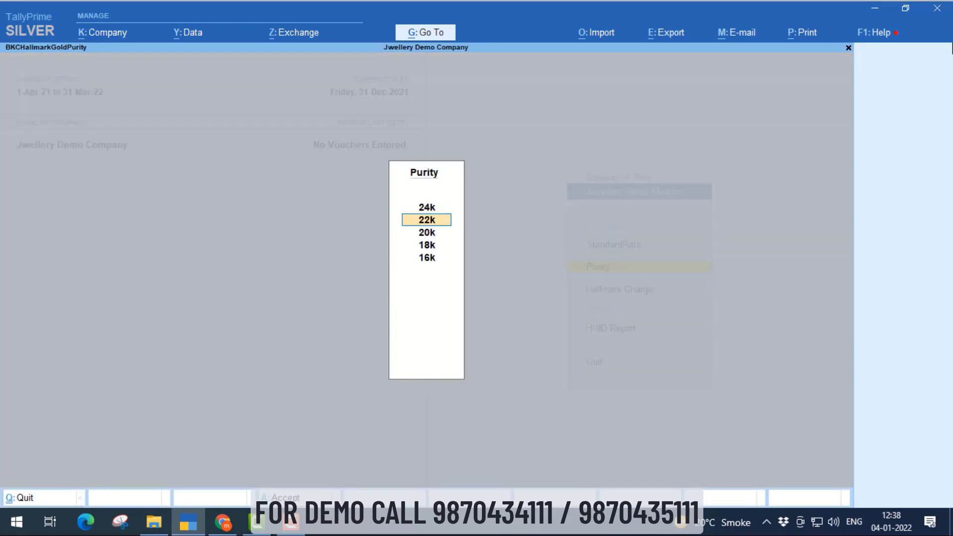
{"action": "key", "text": "Down"}
{"action": "key", "text": "Down"}
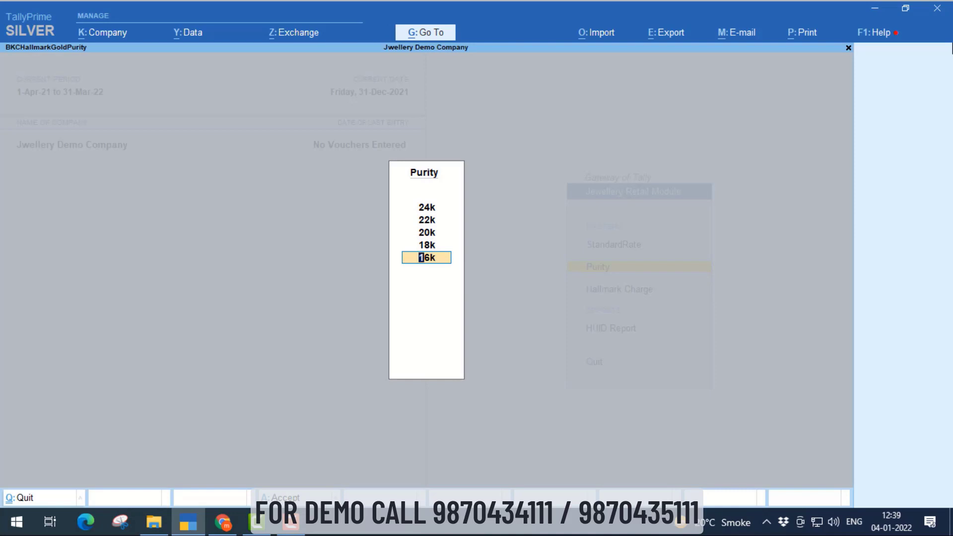
{"action": "key", "text": "Down"}
{"action": "key", "text": "Return"}
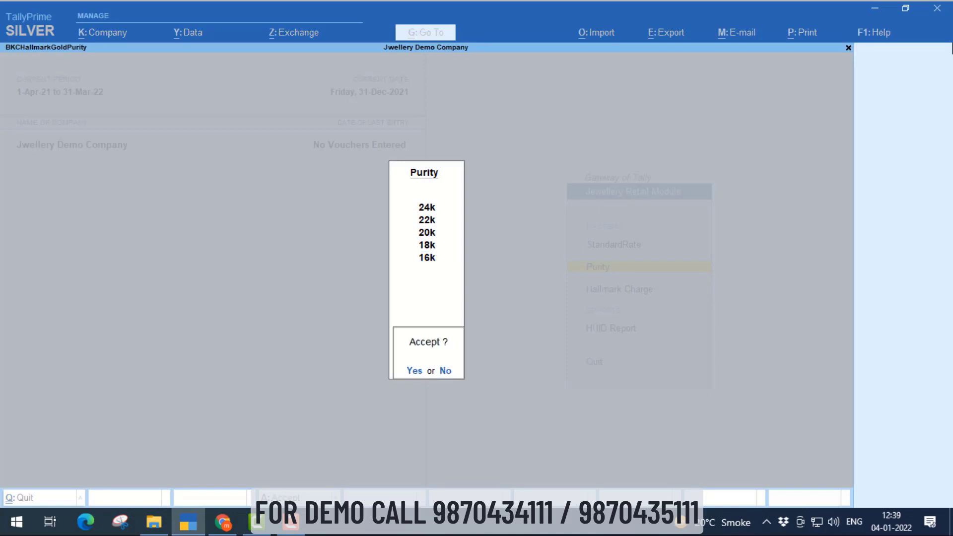
{"action": "key", "text": "Return"}
Check the Hallmark Charge master and accept its existing charge.
{"action": "key", "text": "Down"}
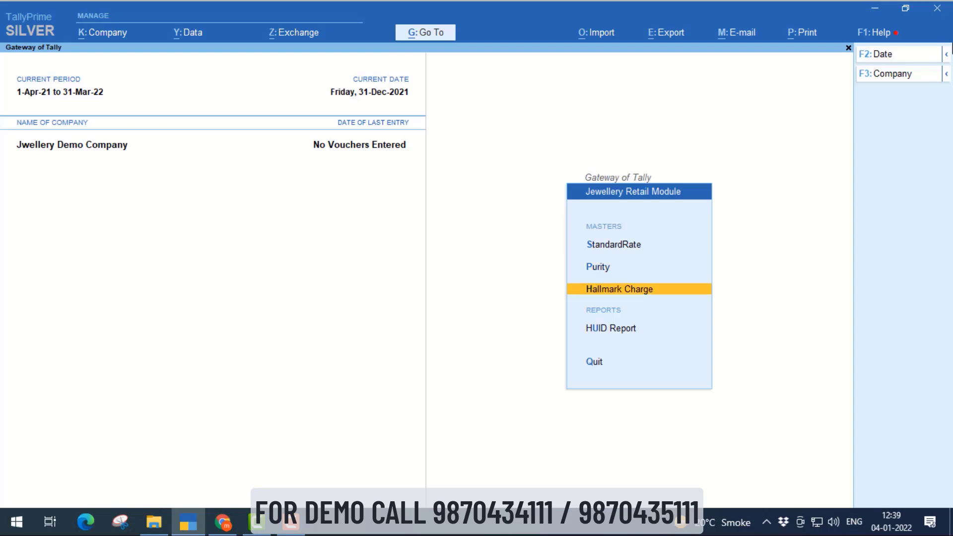
{"action": "key", "text": "Return"}
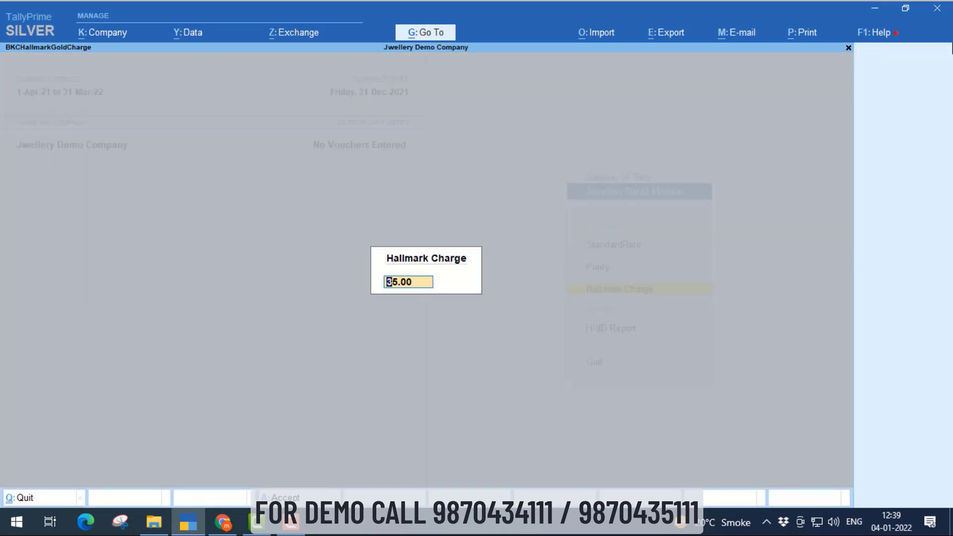
{"action": "key", "text": "Return"}
{"action": "key", "text": "y"}
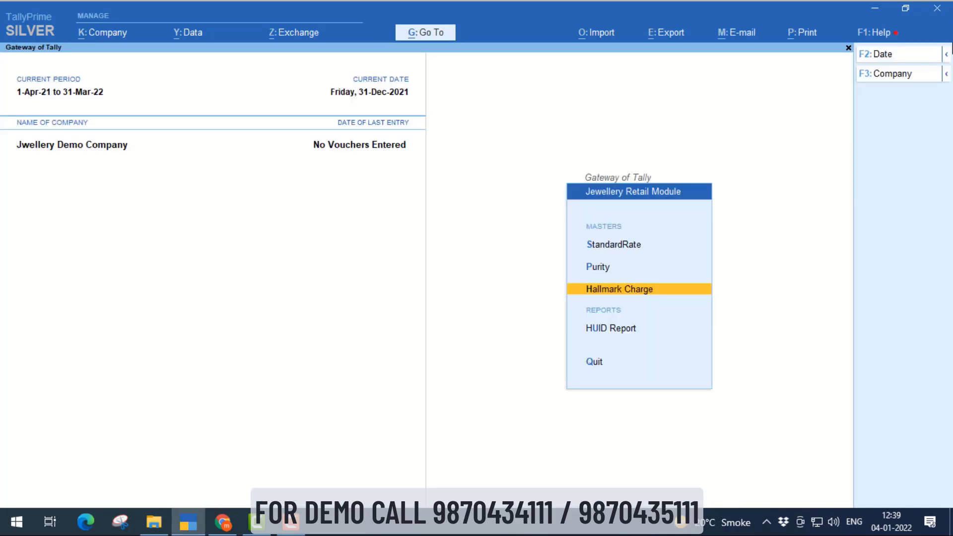
View the HUID Report, close it and return to the Gateway of Tally.
{"action": "key", "text": "Down"}
{"action": "key", "text": "Return"}
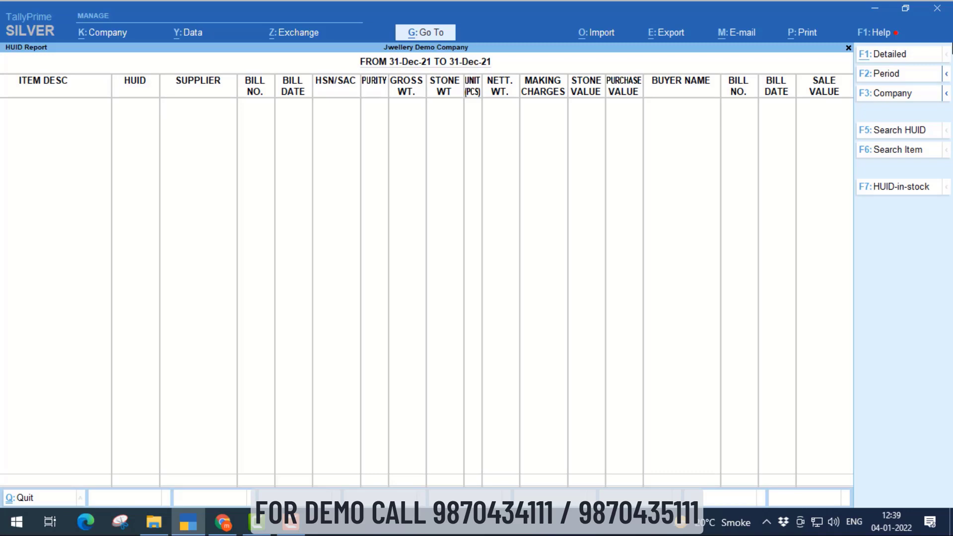
{"action": "key", "text": "Escape"}
{"action": "key", "text": "Down"}
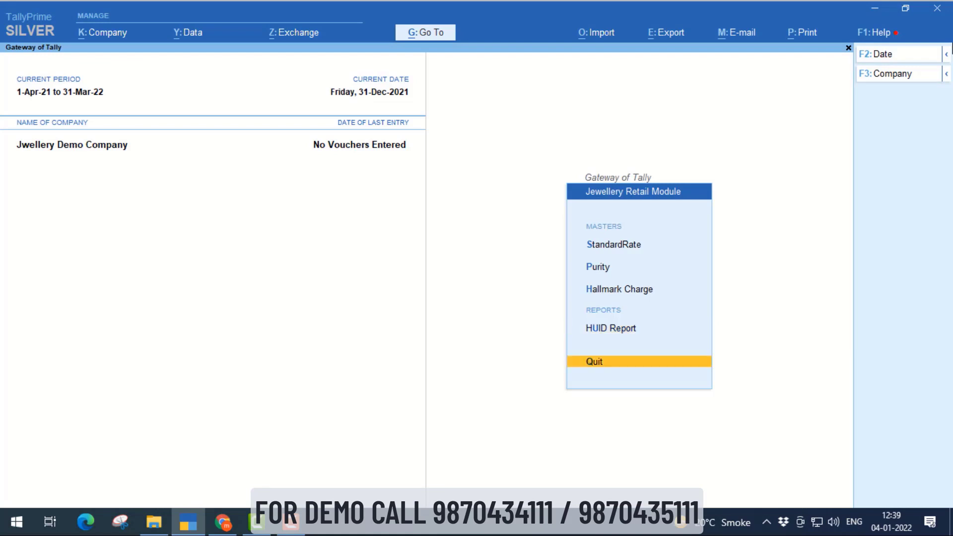
{"action": "key", "text": "Return"}
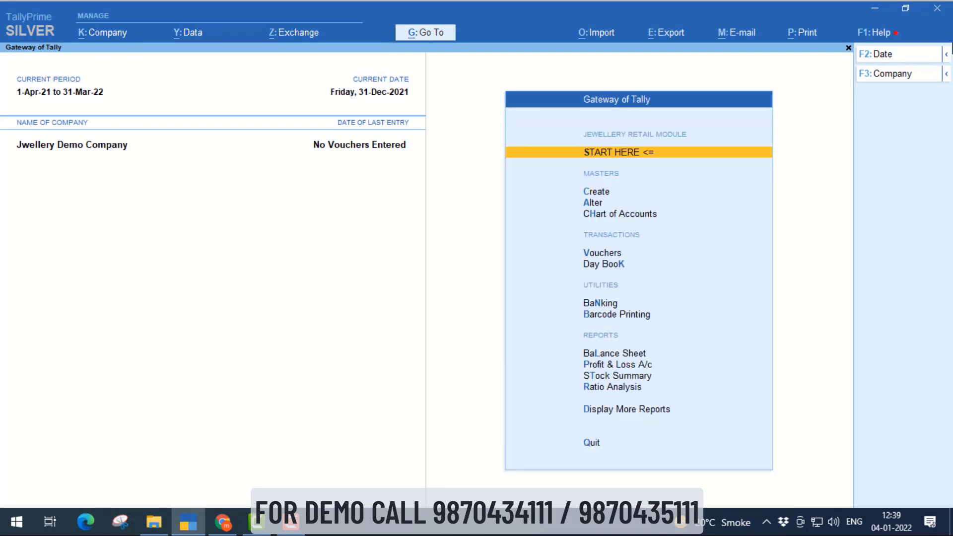
Open the Purchase voucher type for alteration, check its Use Jewellery format option and leave without changes.
{"action": "key", "text": "Down"}
{"action": "key", "text": "Down"}
{"action": "key", "text": "Return"}
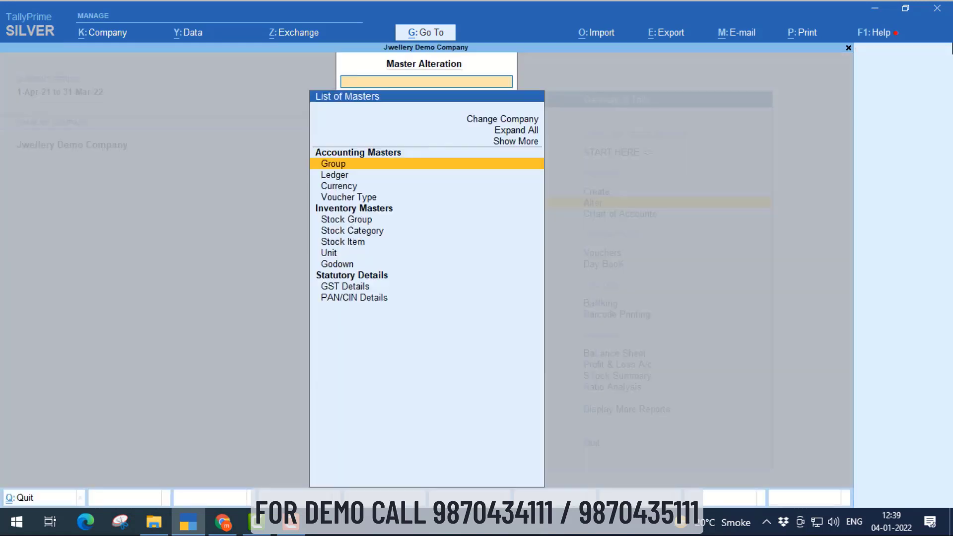
{"action": "key", "text": "Down"}
{"action": "key", "text": "Down"}
{"action": "key", "text": "Down"}
{"action": "key", "text": "Return"}
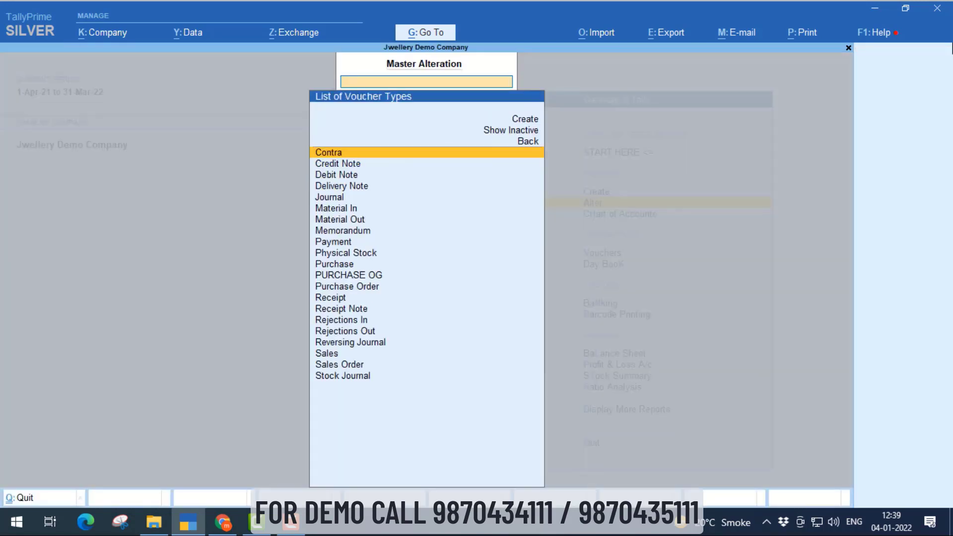
{"action": "type", "text": "Purch"}
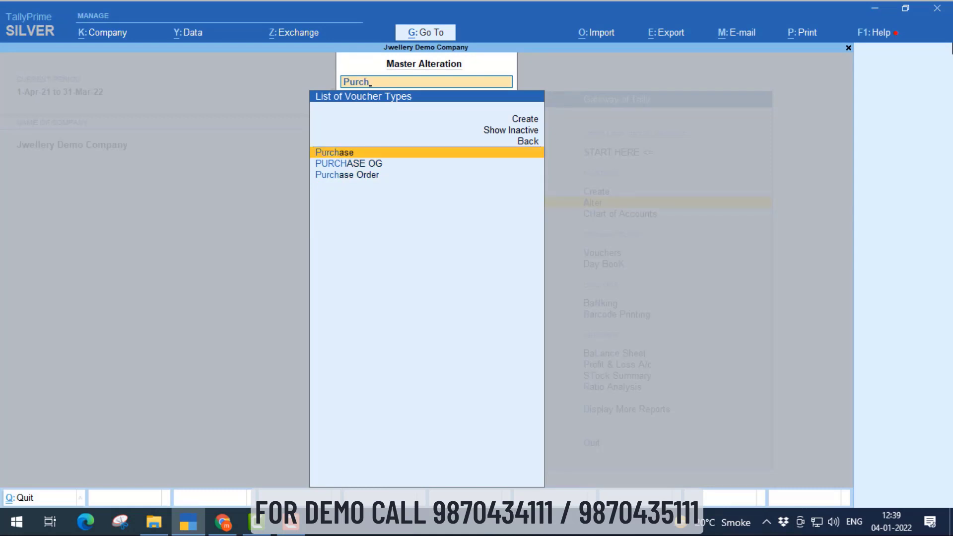
{"action": "key", "text": "Return"}
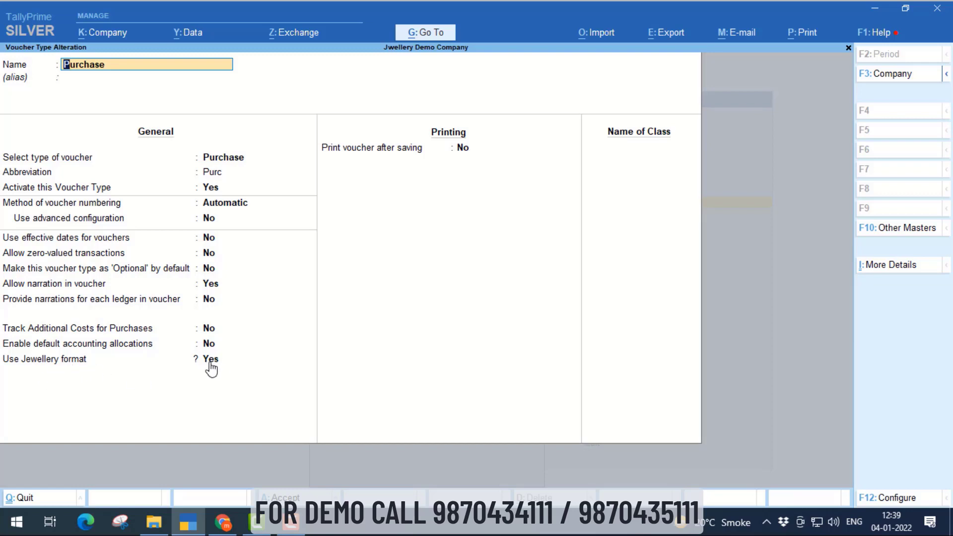
{"action": "key", "text": "Escape"}
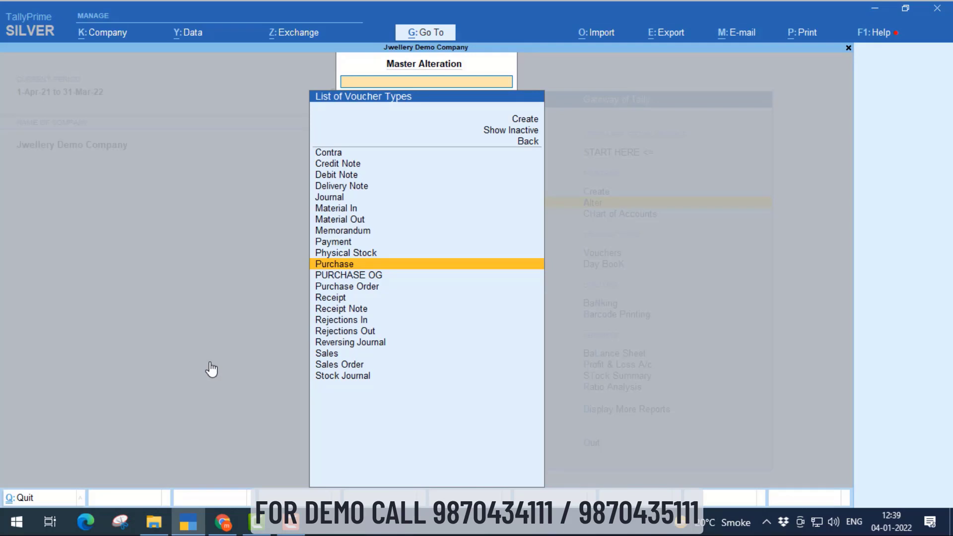
Open the Sales voucher type for alteration to examine its jewellery format and linked receipt and purchase voucher settings.
{"action": "key", "text": "Down"}
{"action": "key", "text": "Down"}
{"action": "key", "text": "Down"}
{"action": "key", "text": "Down"}
{"action": "key", "text": "Down"}
{"action": "key", "text": "Down"}
{"action": "key", "text": "Down"}
{"action": "key", "text": "Down"}
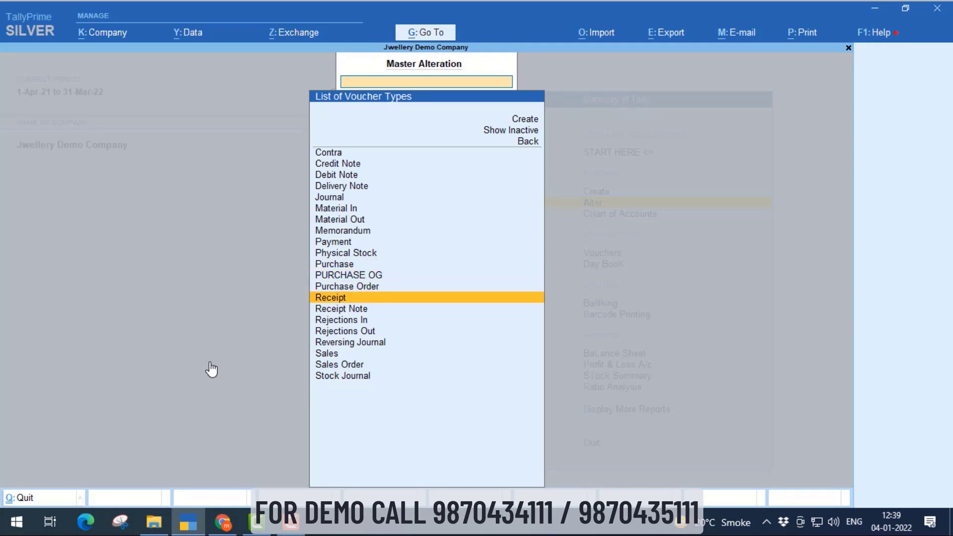
{"action": "key", "text": "Return"}
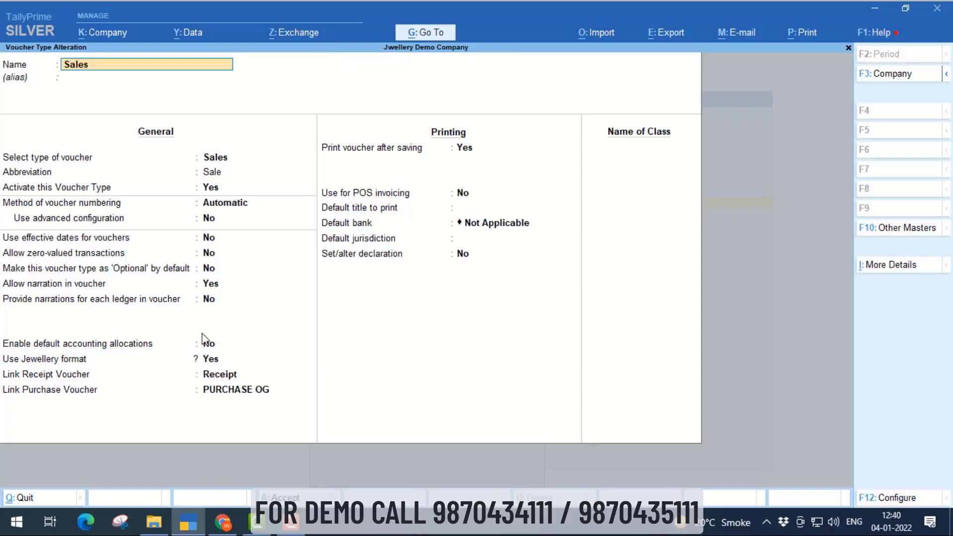
Check the Link Receipt Voucher and Link Purchase Voucher choices of the Sales voucher type, then leave it.
{"action": "key", "text": "F10"}
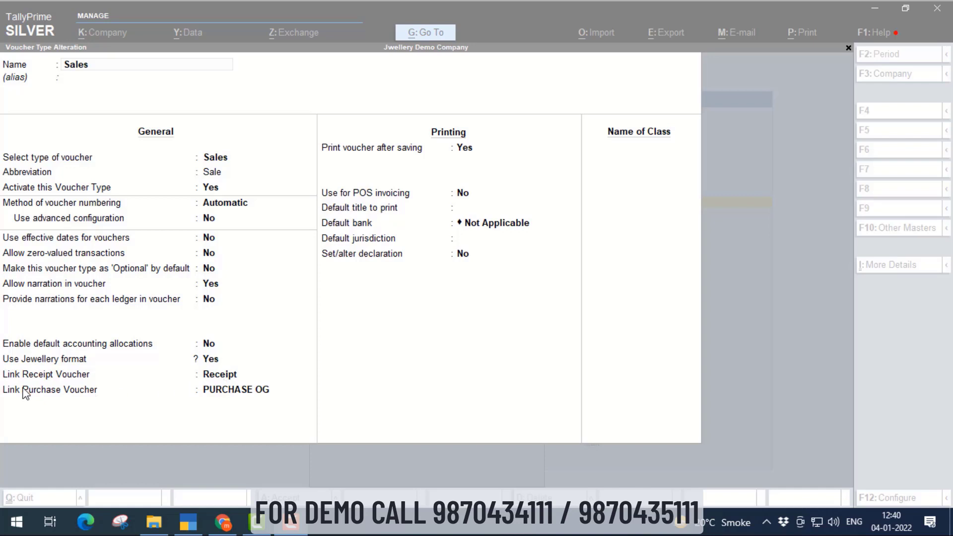
{"action": "left_click", "coordinate": [82, 385]}
{"action": "left_click", "coordinate": [219, 377]}
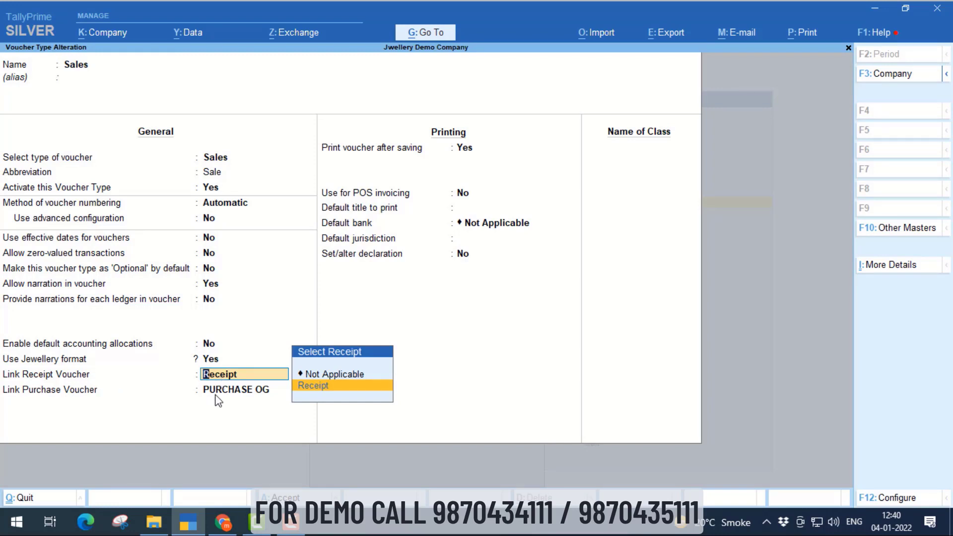
{"action": "left_click", "coordinate": [245, 398]}
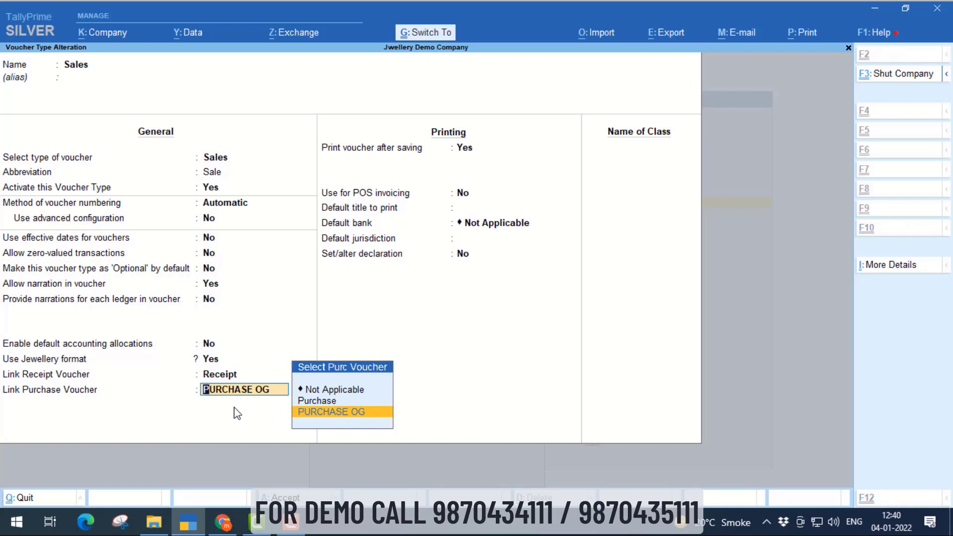
{"action": "key", "text": "Return"}
{"action": "key", "text": "Escape"}
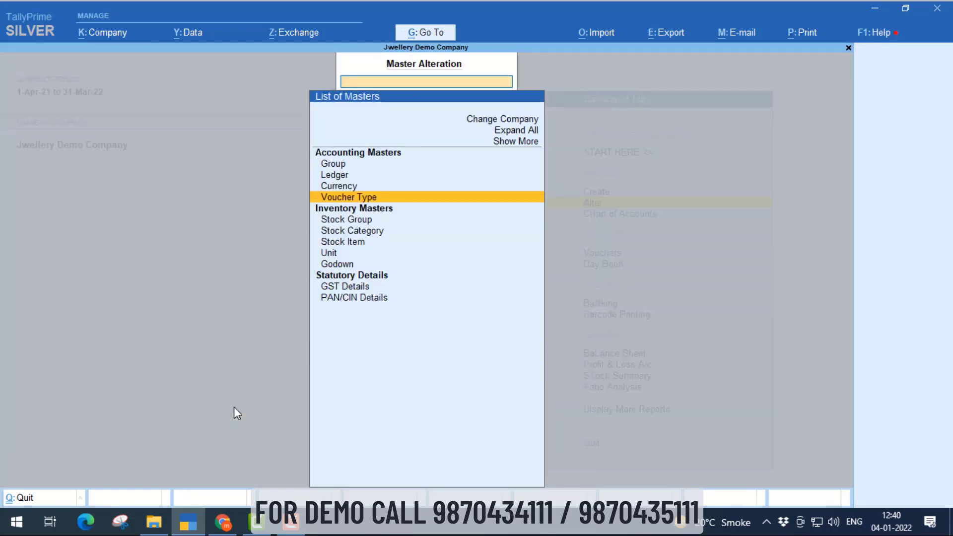
Open the stock item Chain with Loket for alteration from the inventory masters.
{"action": "key", "text": "Down"}
{"action": "key", "text": "Down"}
{"action": "key", "text": "Down"}
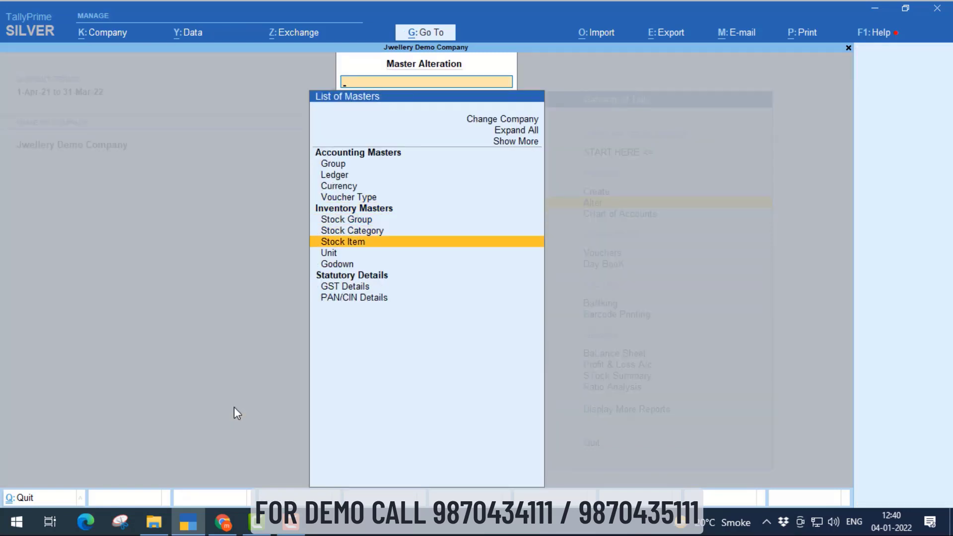
{"action": "key", "text": "Return"}
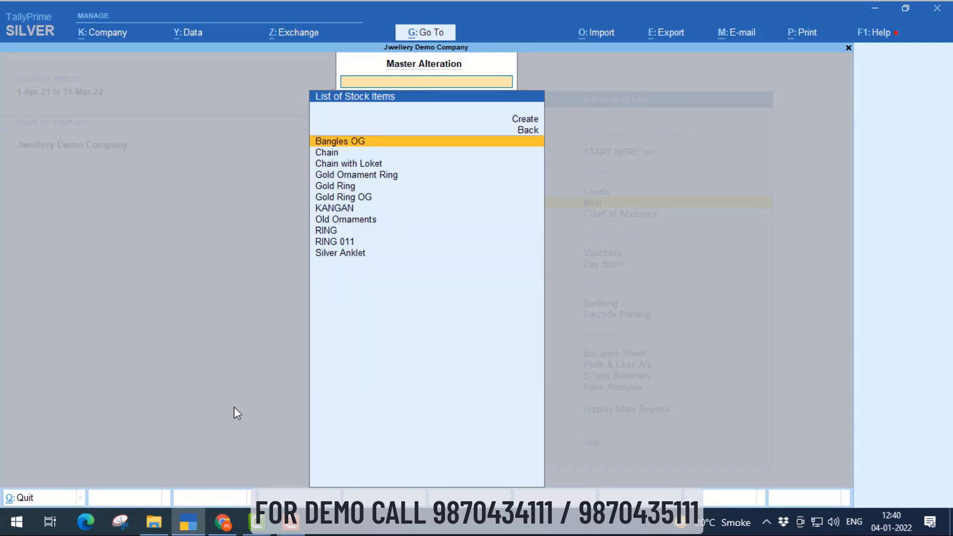
{"action": "key", "text": "Down"}
{"action": "key", "text": "Down"}
{"action": "key", "text": "Up"}
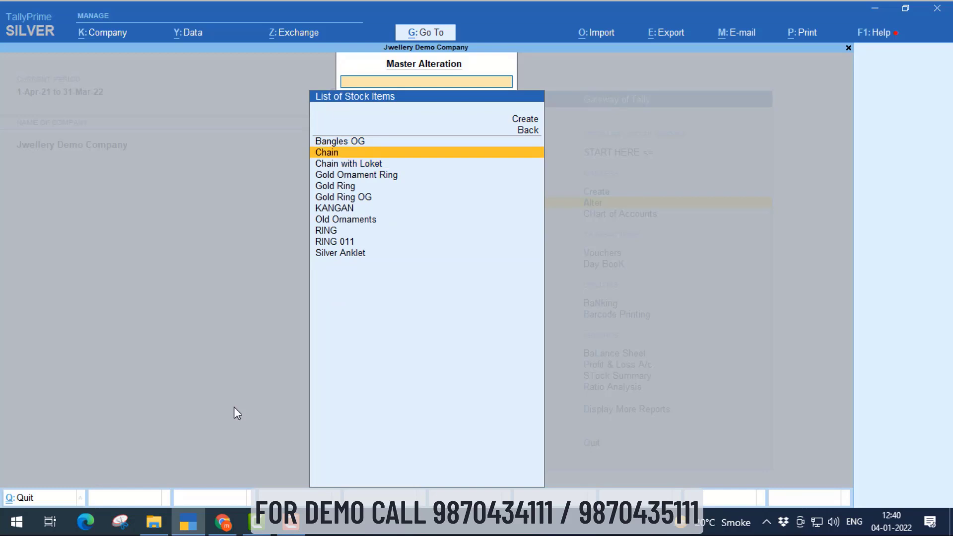
{"action": "key", "text": "Down"}
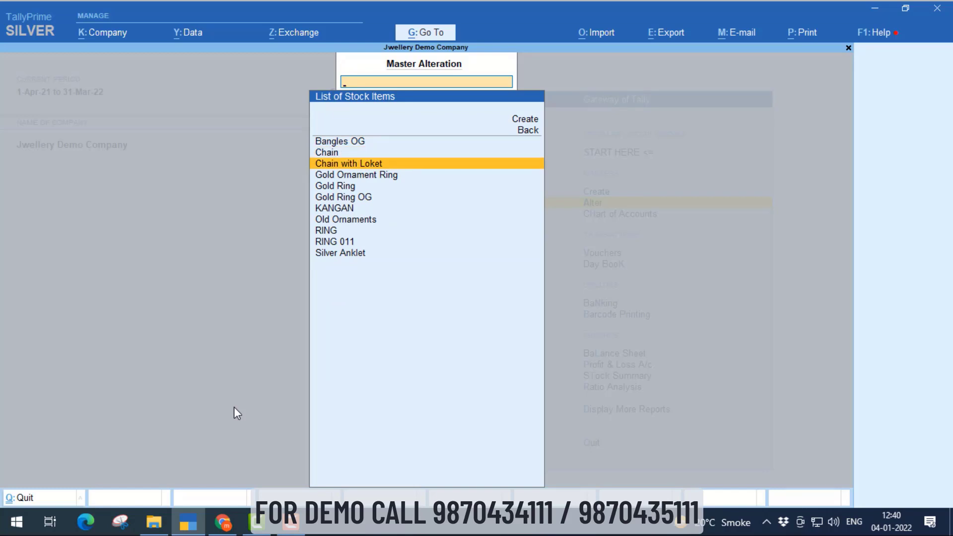
{"action": "key", "text": "Return"}
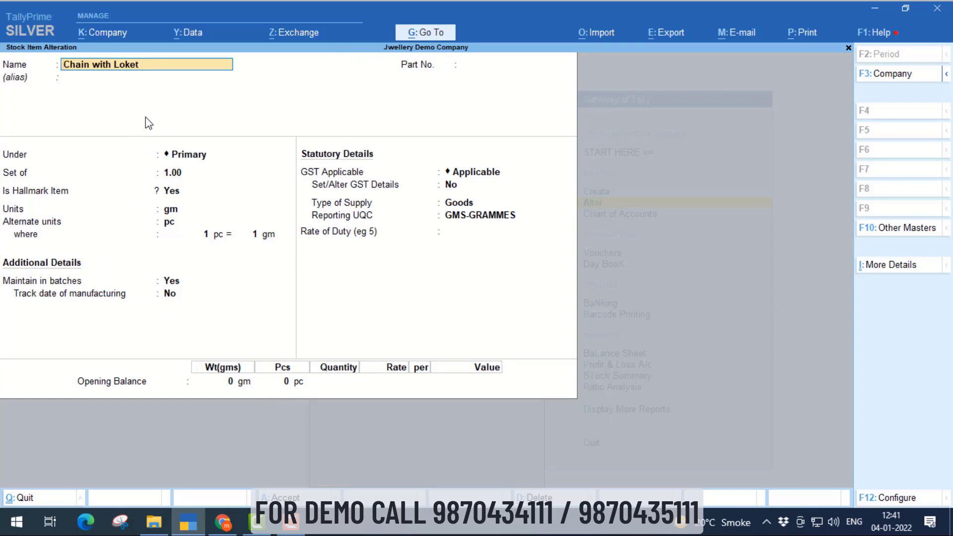
Go through the item's group, Set of, Is Hallmark Item, unit, alternate unit and conversion fields, keeping their existing values.
{"action": "key", "text": "Return"}
{"action": "key", "text": "Return"}
{"action": "key", "text": "Return"}
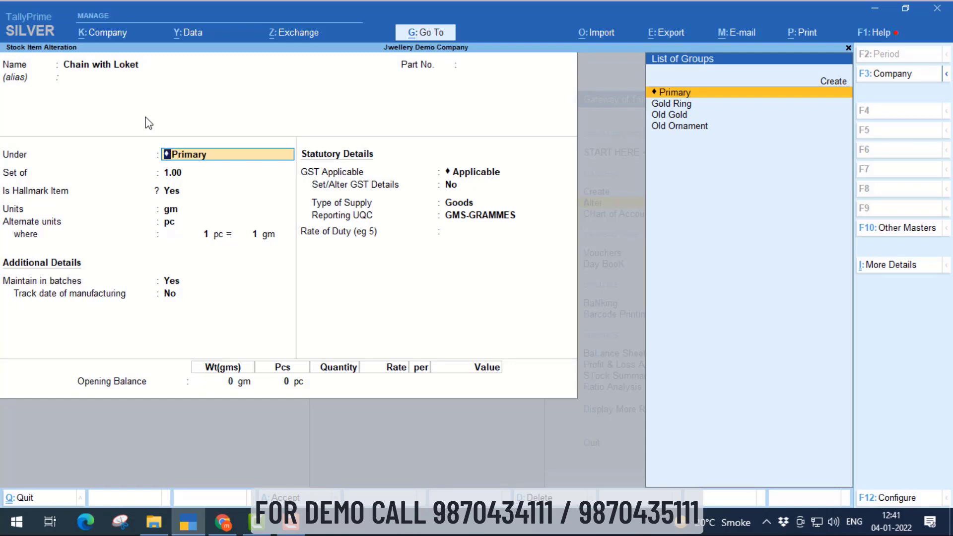
{"action": "key", "text": "Return"}
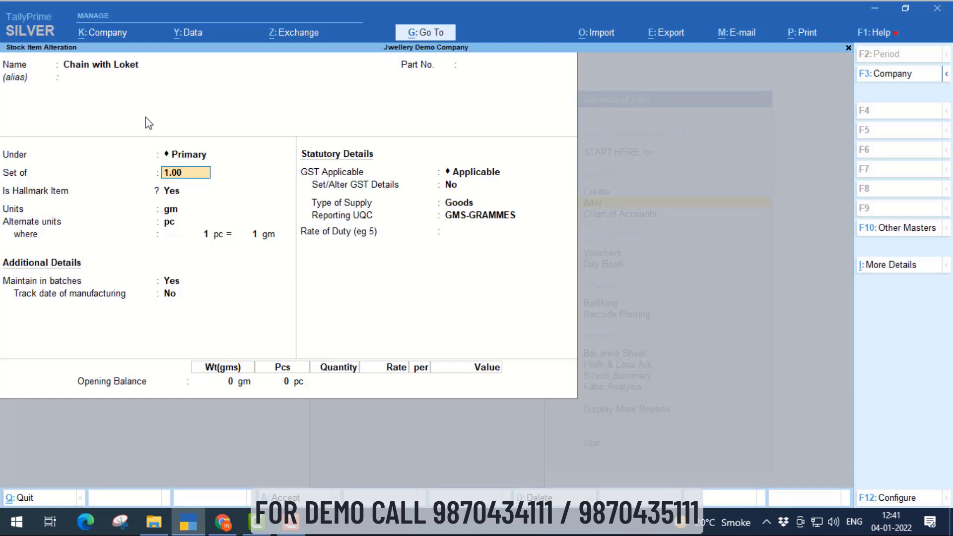
{"action": "key", "text": "Return"}
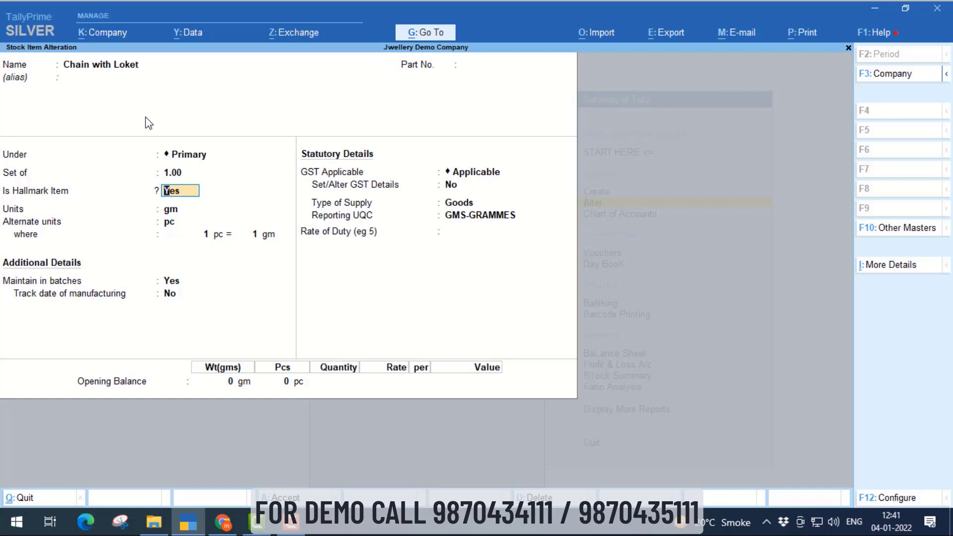
{"action": "key", "text": "Return"}
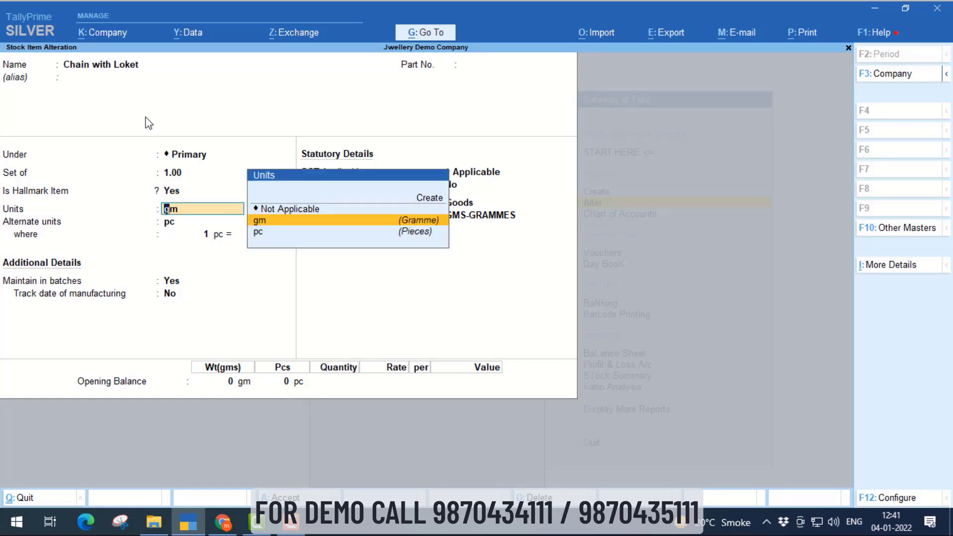
{"action": "key", "text": "Return"}
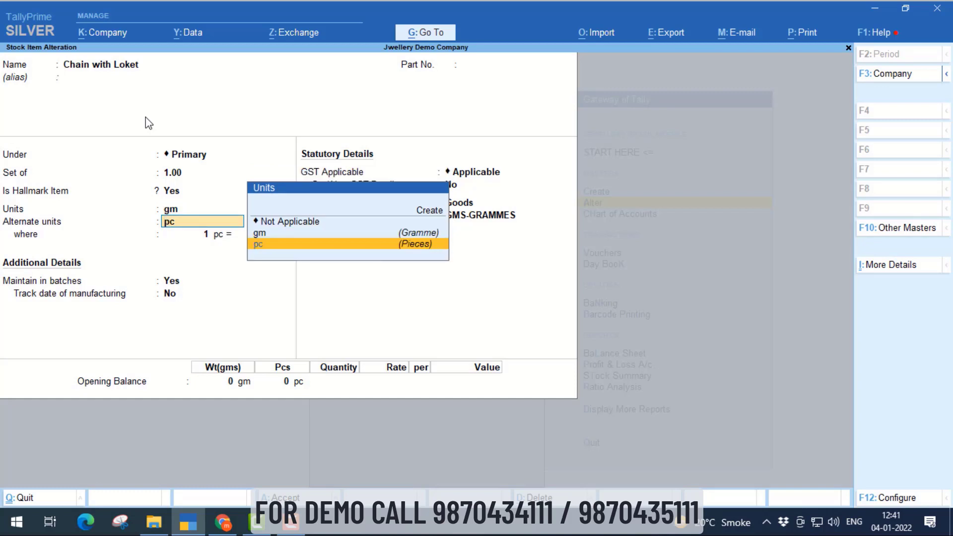
{"action": "key", "text": "Return"}
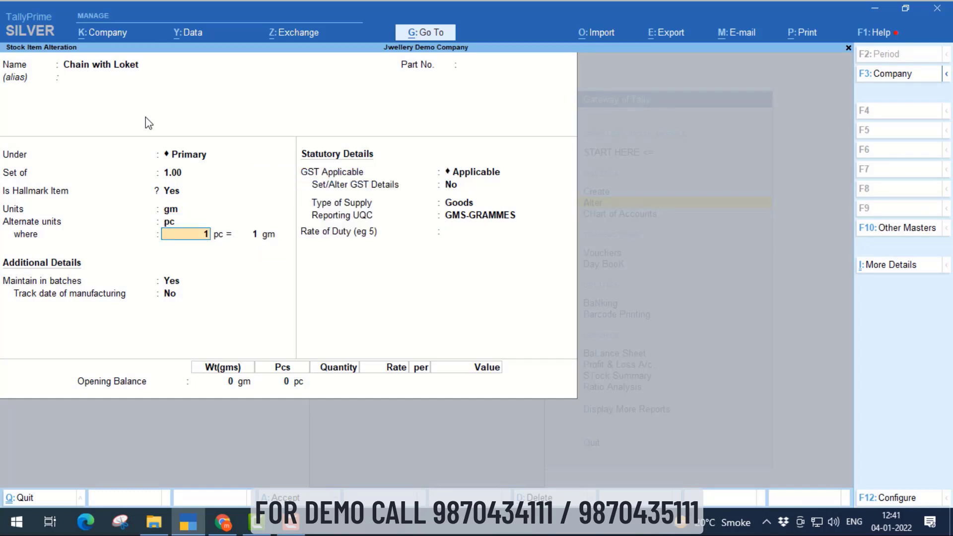
{"action": "key", "text": "Return"}
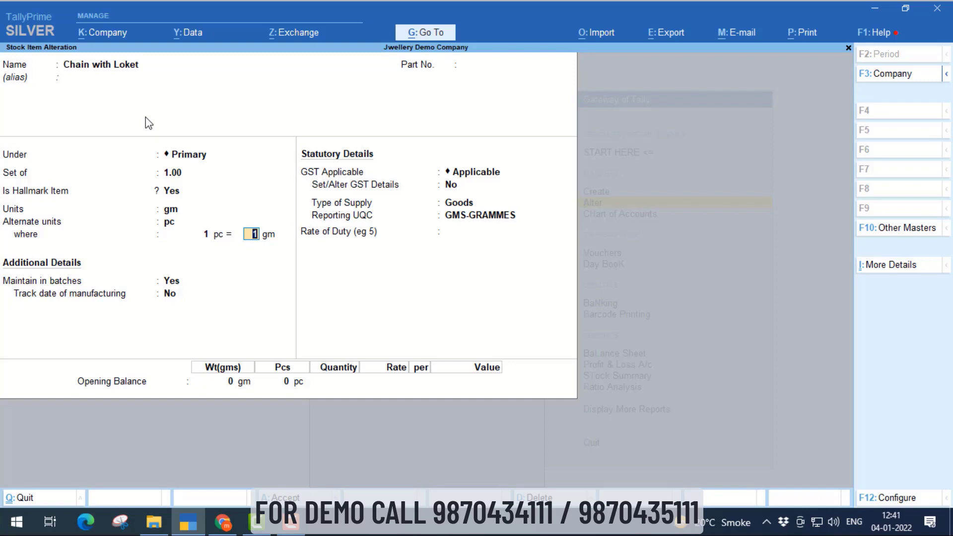
{"action": "key", "text": "Return"}
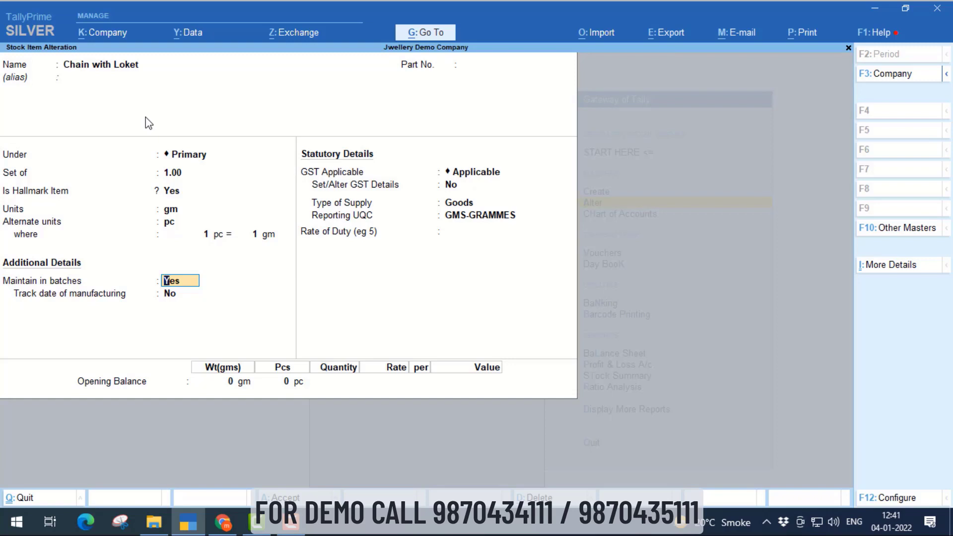
Keep the item's batch settings, set Set/Alter GST Details to Yes, and review and accept the GST details.
{"action": "key", "text": "Return"}
{"action": "key", "text": "Return"}
{"action": "key", "text": "Return"}
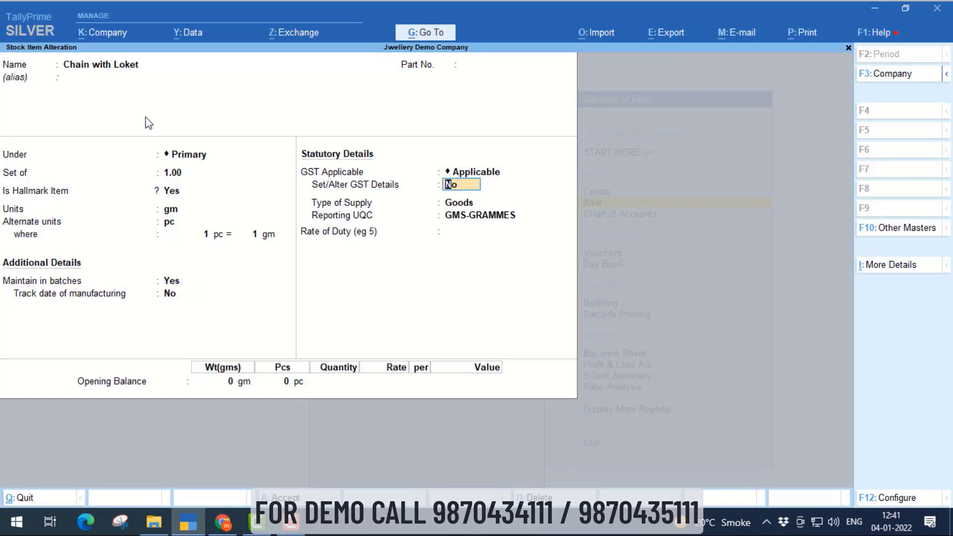
{"action": "type", "text": "y"}
{"action": "key", "text": "Return"}
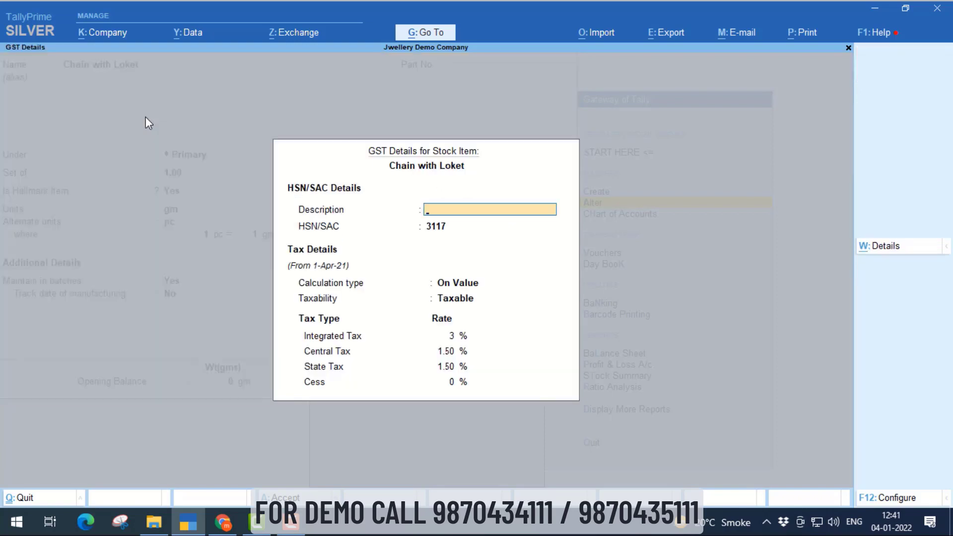
{"action": "key", "text": "ctrl+a"}
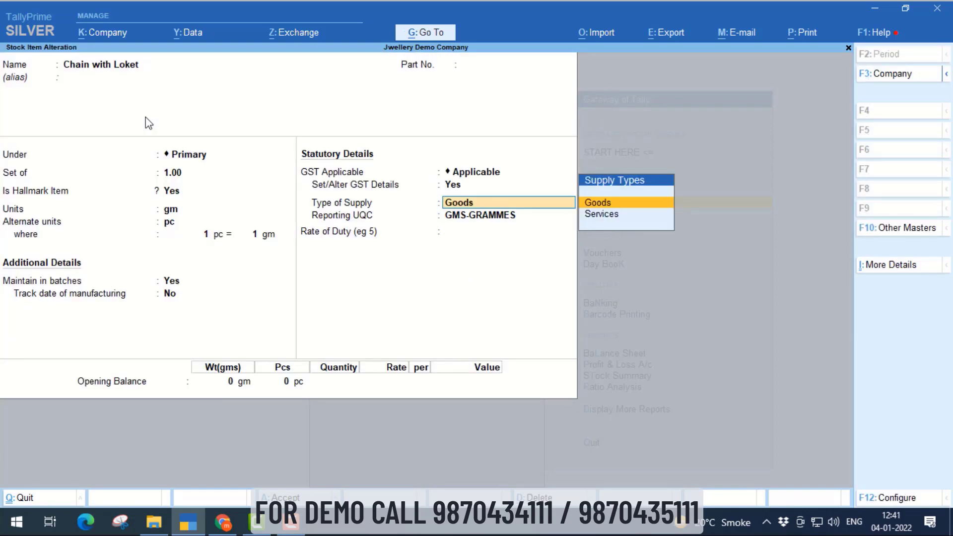
Keep the item's supply type, duty rate and opening balance fields as they are and save Chain with Loket.
{"action": "key", "text": "Return"}
{"action": "key", "text": "Return"}
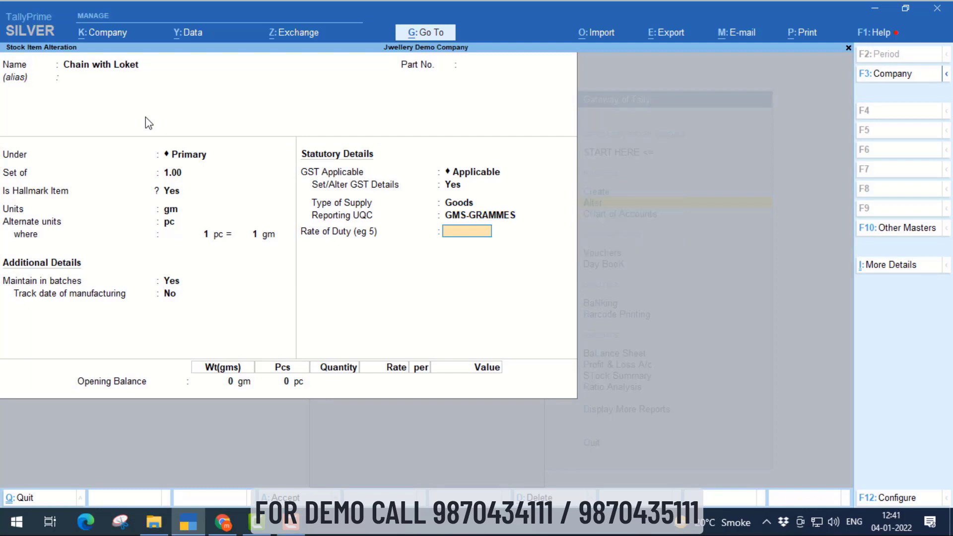
{"action": "key", "text": "Return"}
{"action": "key", "text": "Return"}
{"action": "key", "text": "Return"}
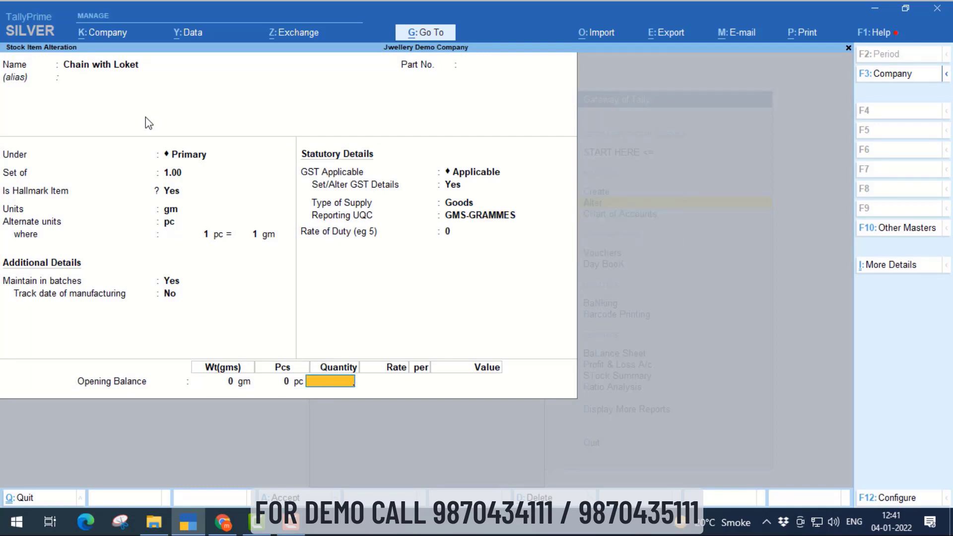
{"action": "key", "text": "Return"}
{"action": "key", "text": "Return"}
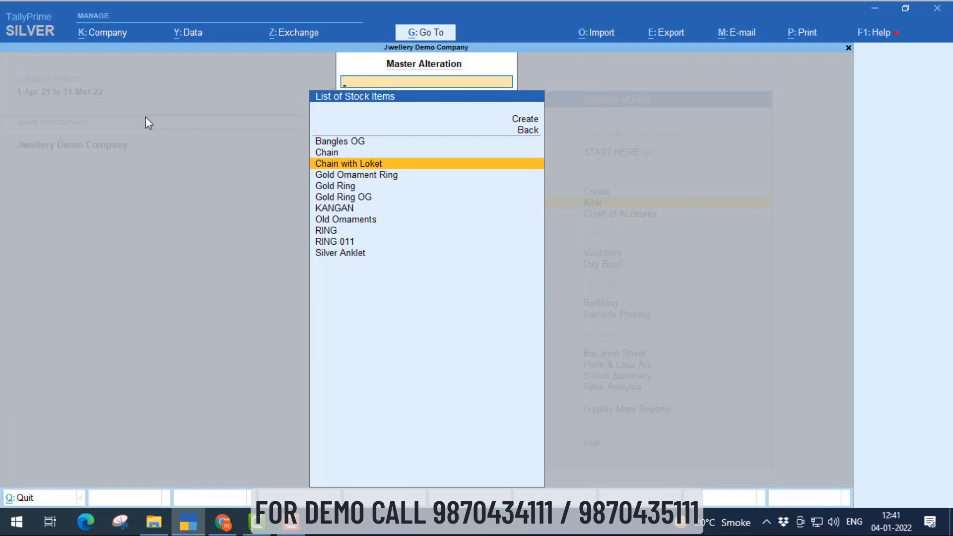
Open the Old Ornaments stock item, check its settings, accept it and return to the Gateway of Tally.
{"action": "key", "text": "Down"}
{"action": "key", "text": "Down"}
{"action": "key", "text": "Down"}
{"action": "key", "text": "Down"}
{"action": "key", "text": "Down"}
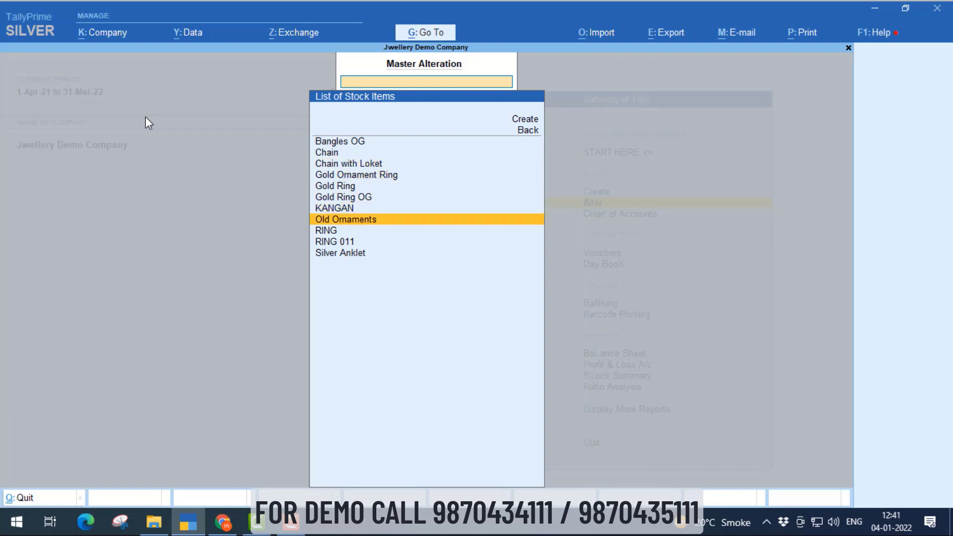
{"action": "key", "text": "Return"}
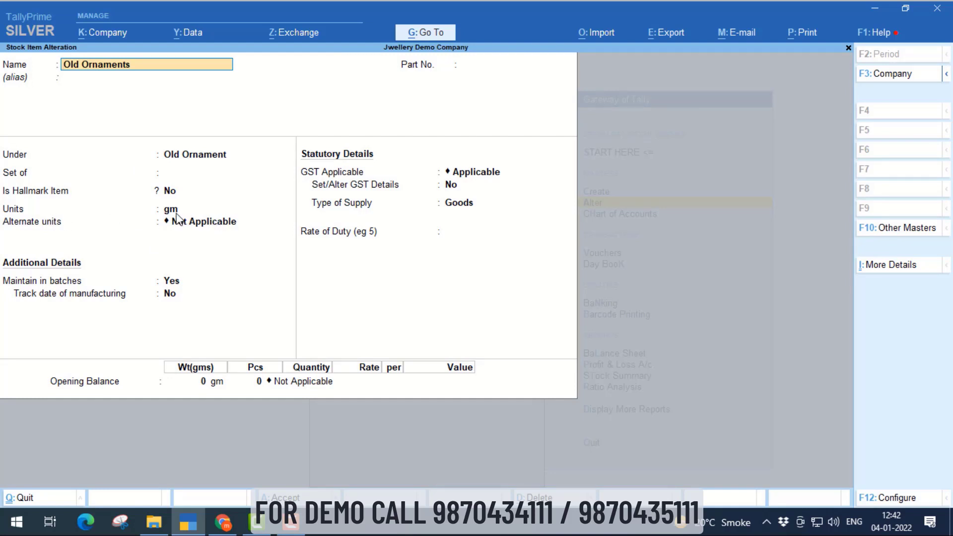
{"action": "key", "text": "ctrl"}
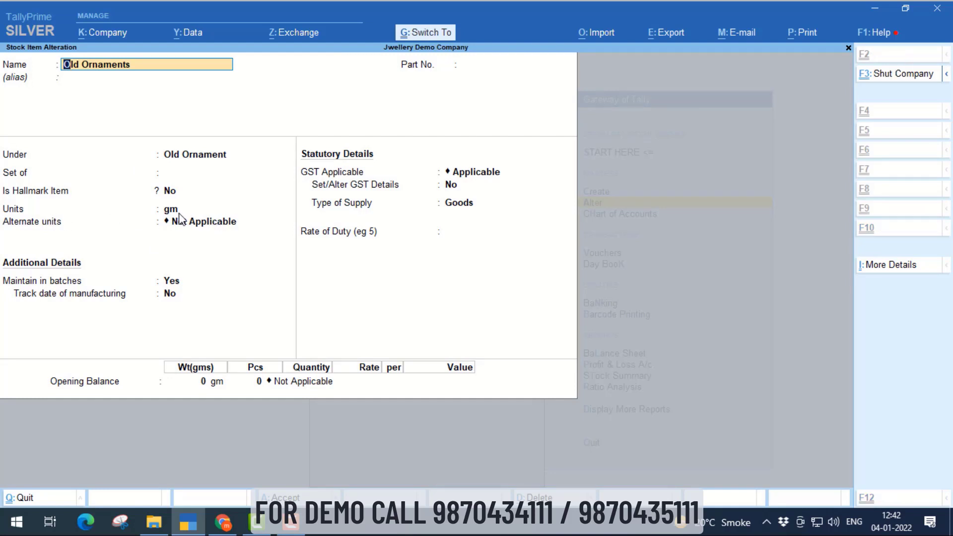
{"action": "key", "text": "ctrl"}
{"action": "key", "text": "ctrl+a"}
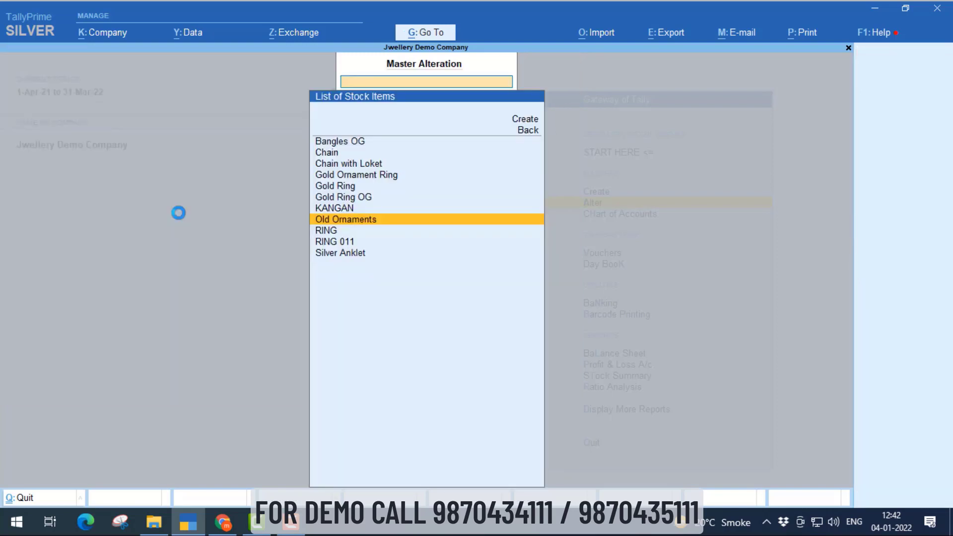
{"action": "key", "text": "Escape"}
{"action": "key", "text": "Escape"}
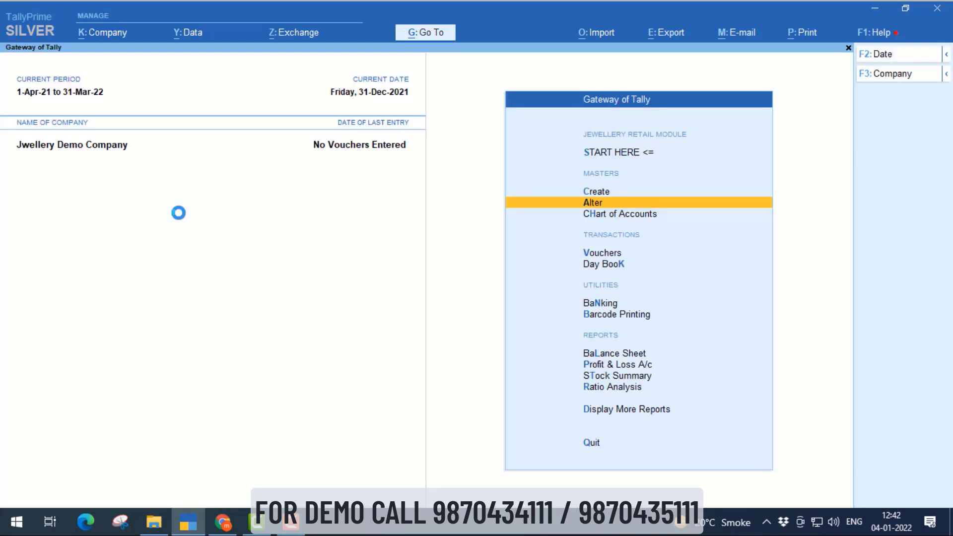
Open voucher entry from the Gateway of Tally for a new Purchase voucher.
{"action": "key", "text": "Up"}
{"action": "key", "text": "Up"}
{"action": "key", "text": "Down"}
{"action": "key", "text": "Down"}
{"action": "key", "text": "Down"}
{"action": "key", "text": "Down"}
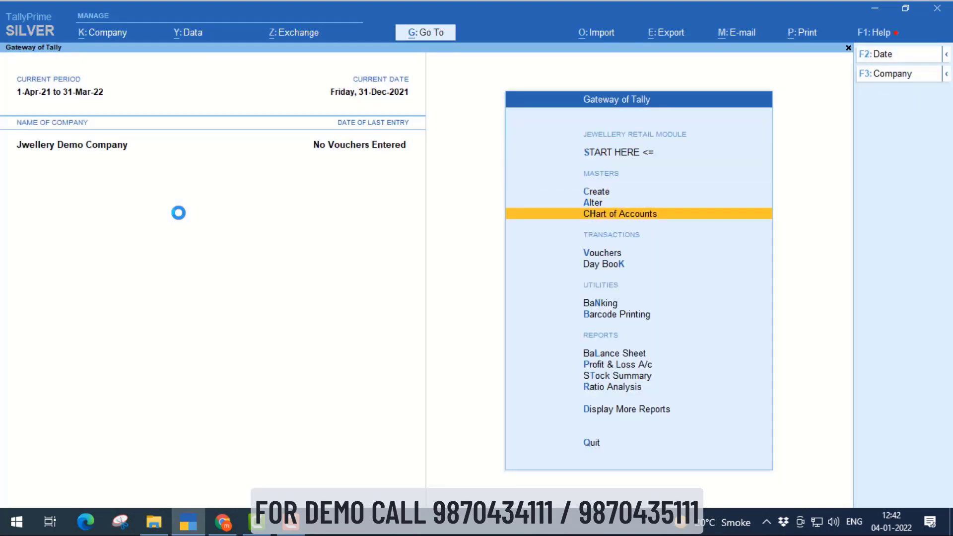
{"action": "key", "text": "Return"}
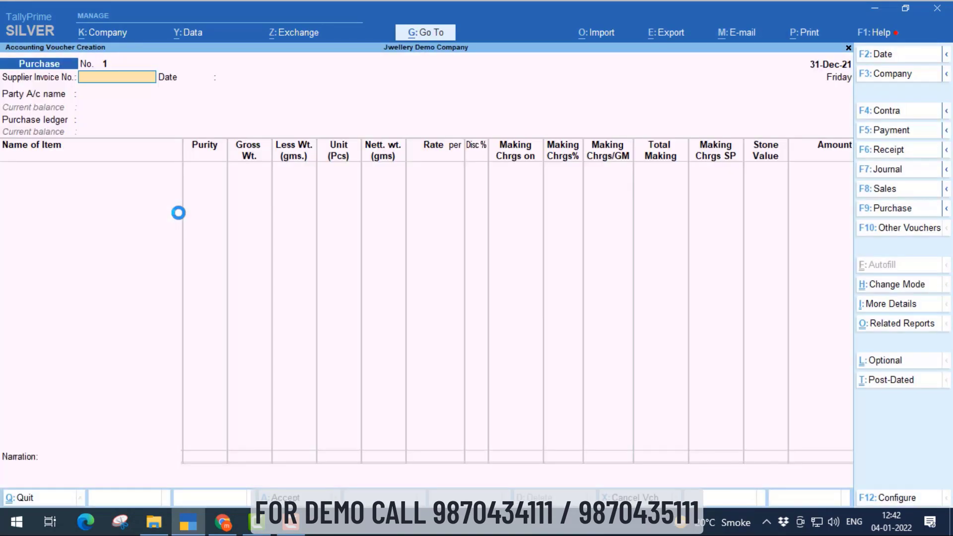
Set the purchase voucher date to 4-1 and leave the supplier invoice number and date blank.
{"action": "key", "text": "F2"}
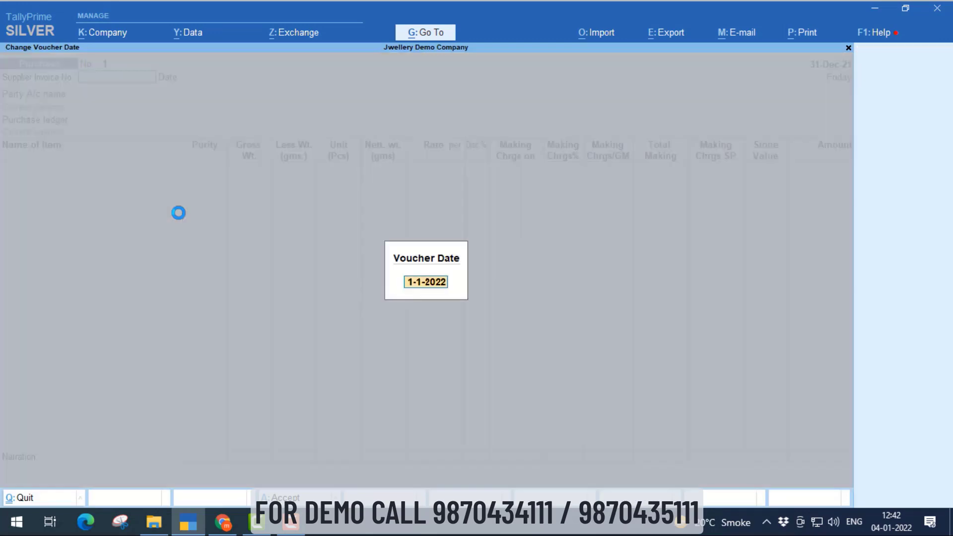
{"action": "type", "text": "4"}
{"action": "type", "text": "-1"}
{"action": "key", "text": "Return"}
{"action": "key", "text": "Return"}
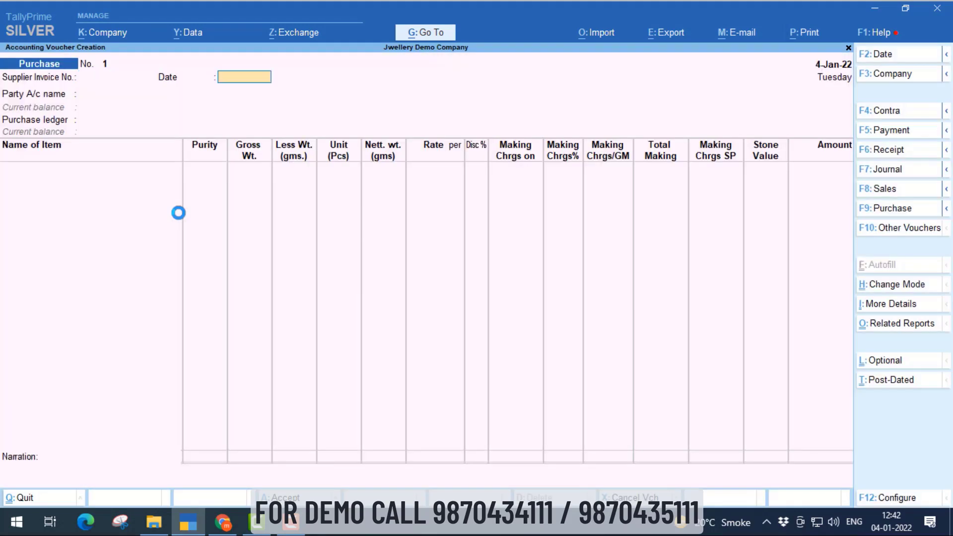
{"action": "key", "text": "Return"}
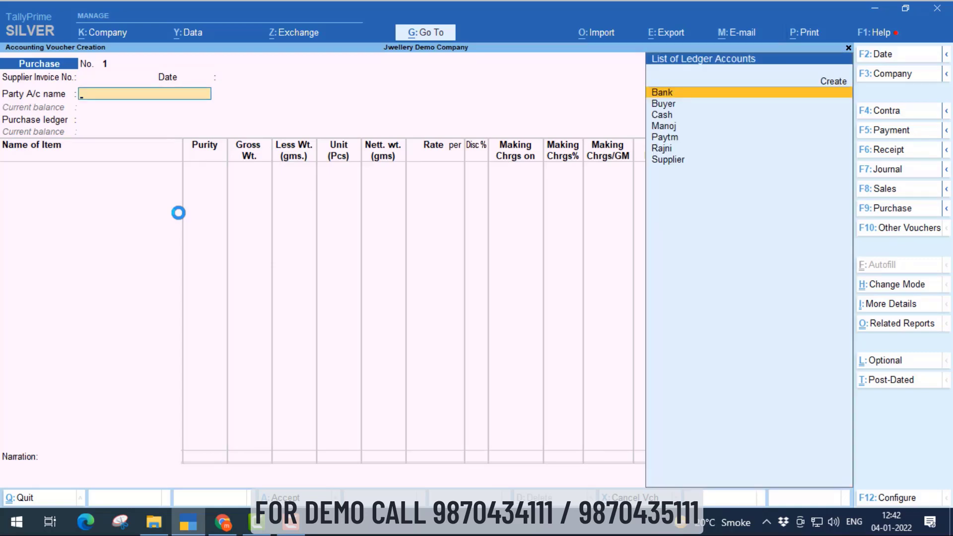
Choose Supplier as the party account and accept its receipt and party details without filling them in.
{"action": "key", "text": "Down"}
{"action": "key", "text": "Down"}
{"action": "key", "text": "Down"}
{"action": "key", "text": "Down"}
{"action": "key", "text": "Down"}
{"action": "key", "text": "Down"}
{"action": "key", "text": "Return"}
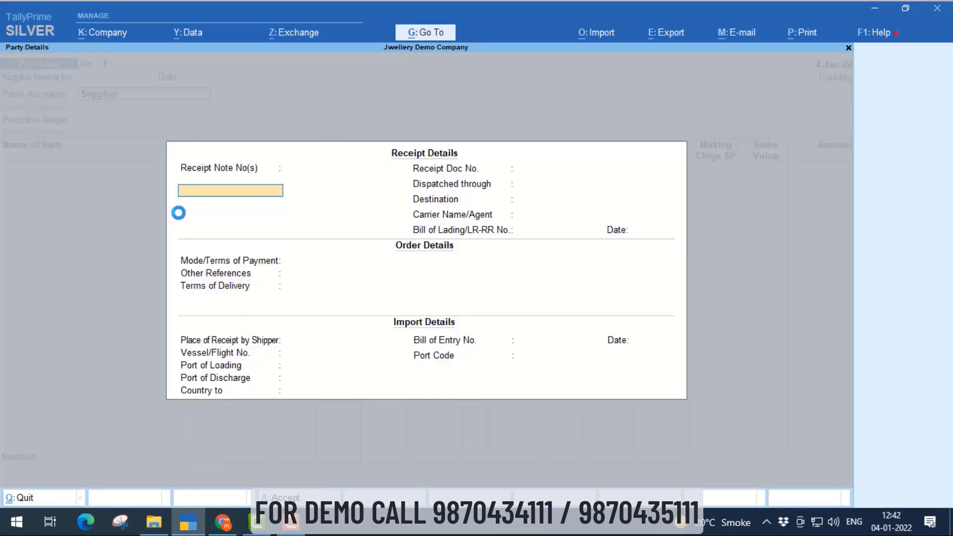
{"action": "key", "text": "ctrl+a"}
{"action": "key", "text": "ctrl+a"}
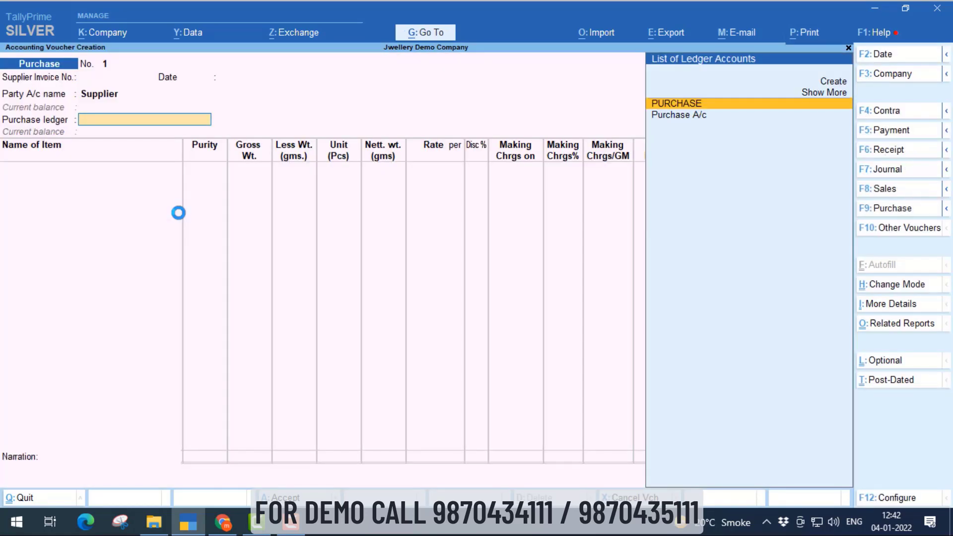
Choose Purchase A/c as the purchase ledger and add Chain with Loket as the first item.
{"action": "key", "text": "Return"}
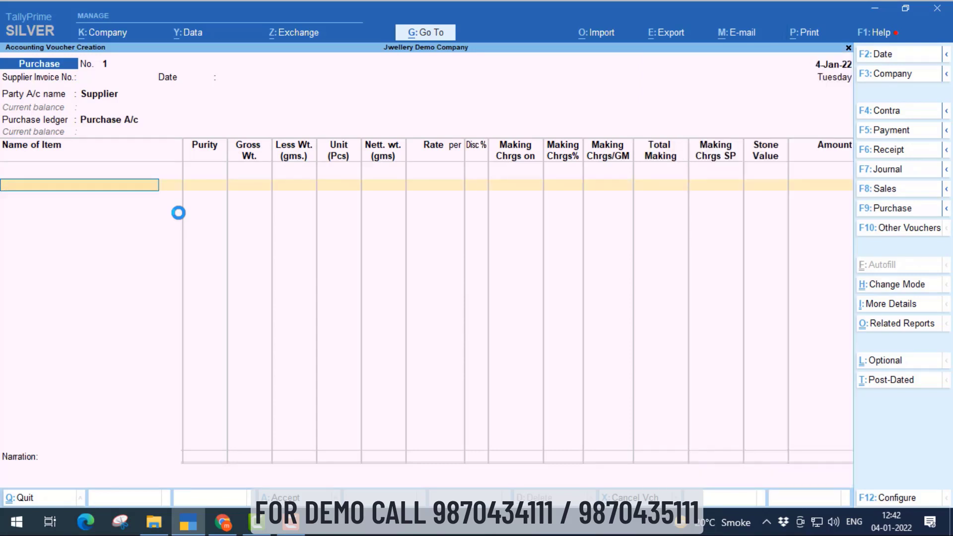
{"action": "type", "text": "Chain"}
{"action": "key", "text": "Down"}
{"action": "key", "text": "Down"}
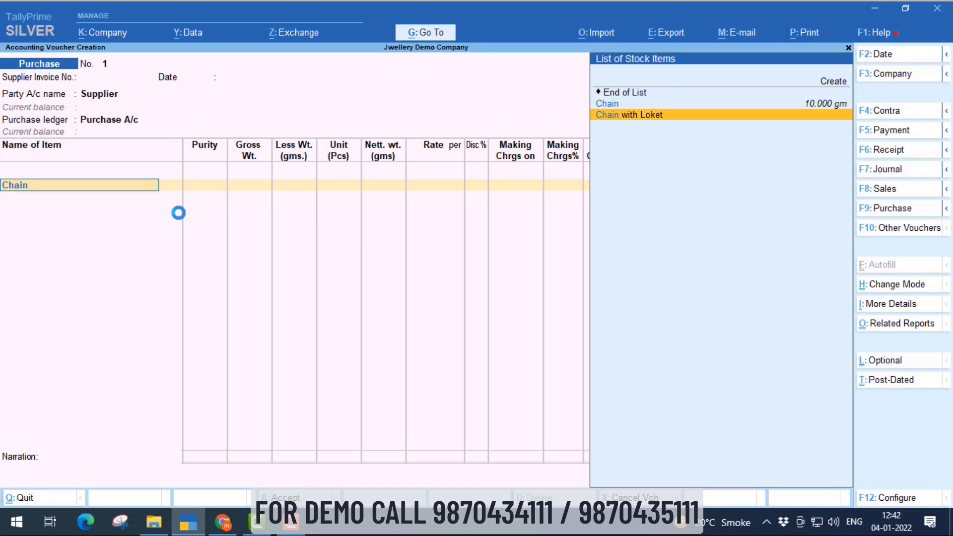
{"action": "key", "text": "Return"}
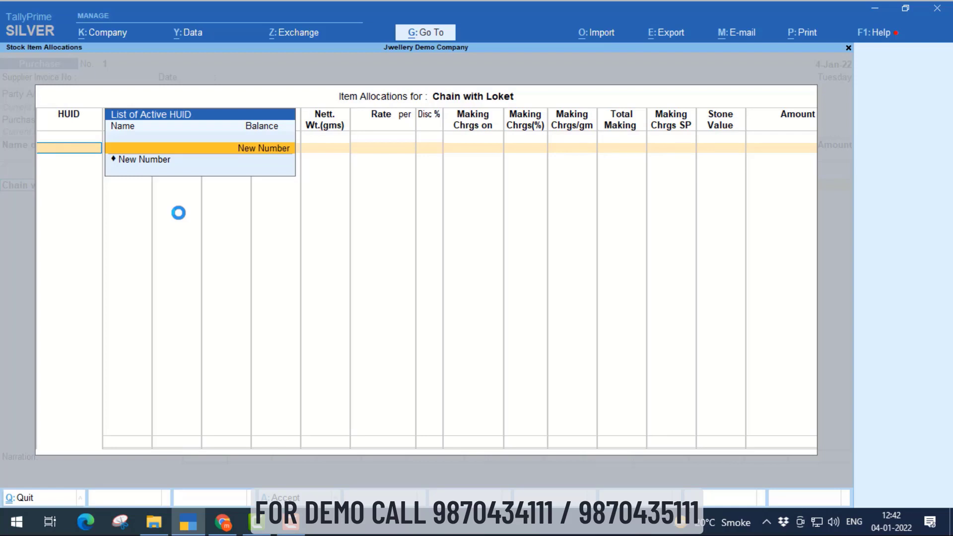
Create the new HUID number CHL001 for the Chain with Loket allocation and set its purity to 24k.
{"action": "key", "text": "Return"}
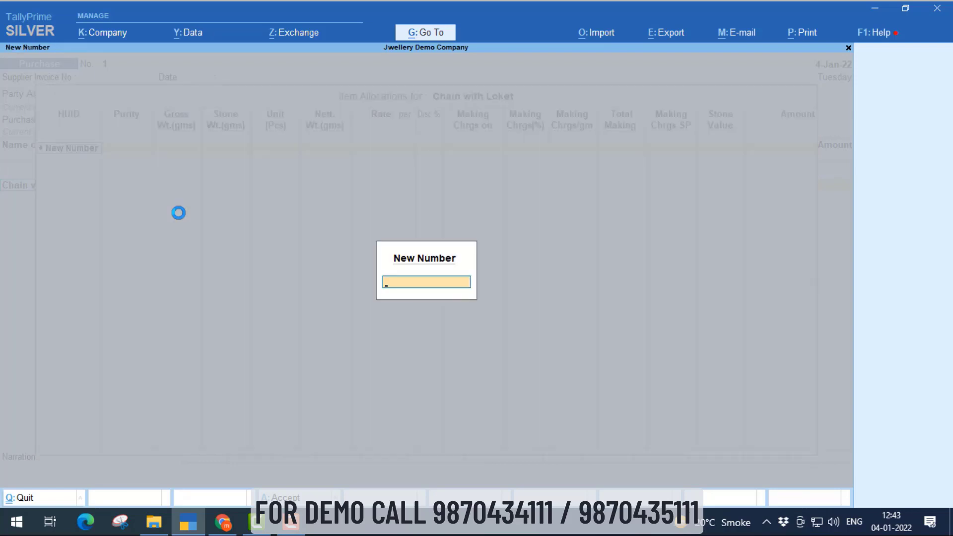
{"action": "type", "text": "CHL001"}
{"action": "key", "text": "Return"}
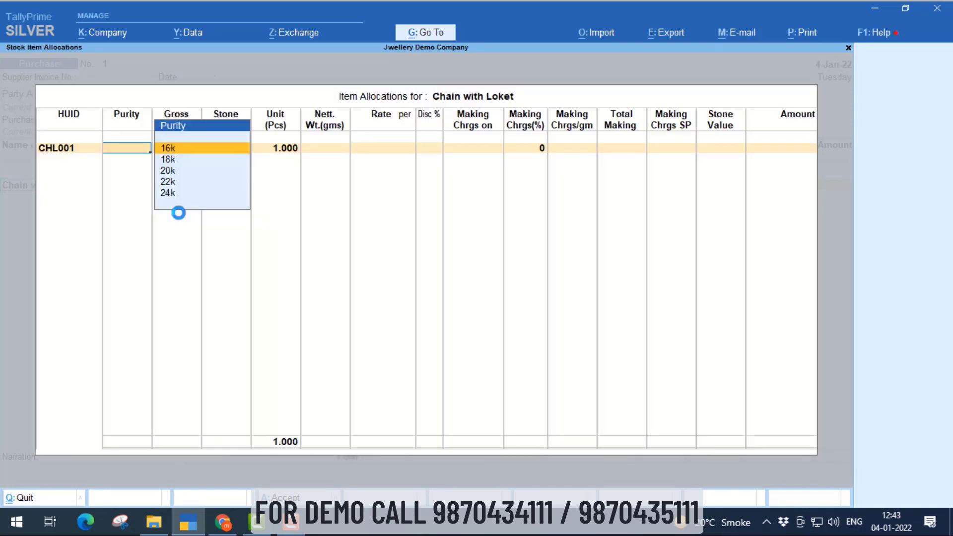
{"action": "key", "text": "Down"}
{"action": "key", "text": "Down"}
{"action": "key", "text": "Down"}
{"action": "key", "text": "Down"}
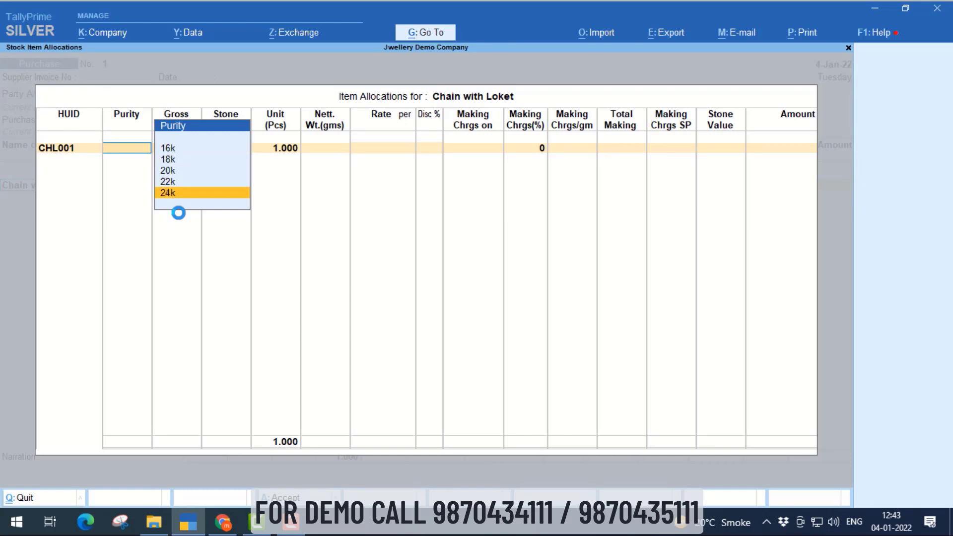
{"action": "key", "text": "Return"}
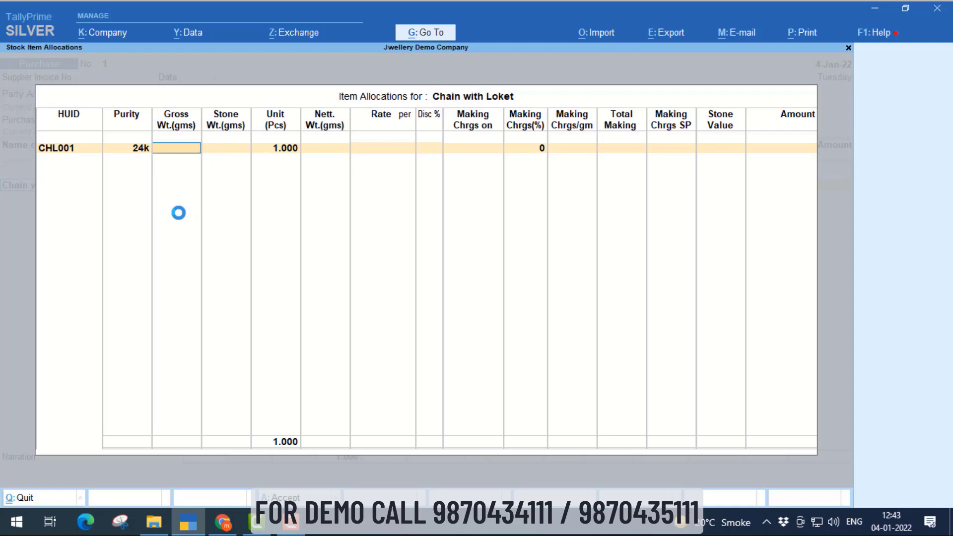
Enter a gross weight of 20 gms and a stone weight of 3 gms, accepting the default pieces and calculated net weight.
{"action": "type", "text": "20"}
{"action": "key", "text": "Return"}
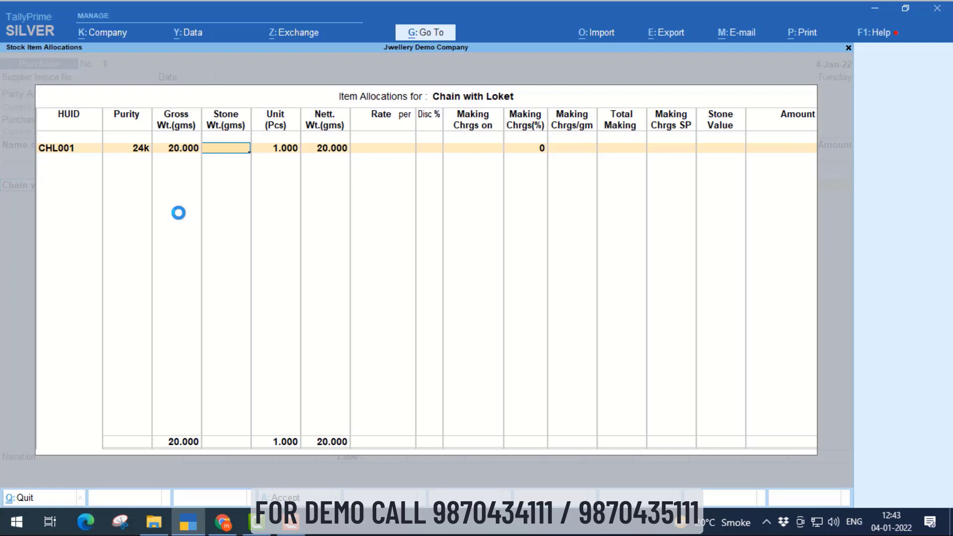
{"action": "type", "text": "3"}
{"action": "key", "text": "Return"}
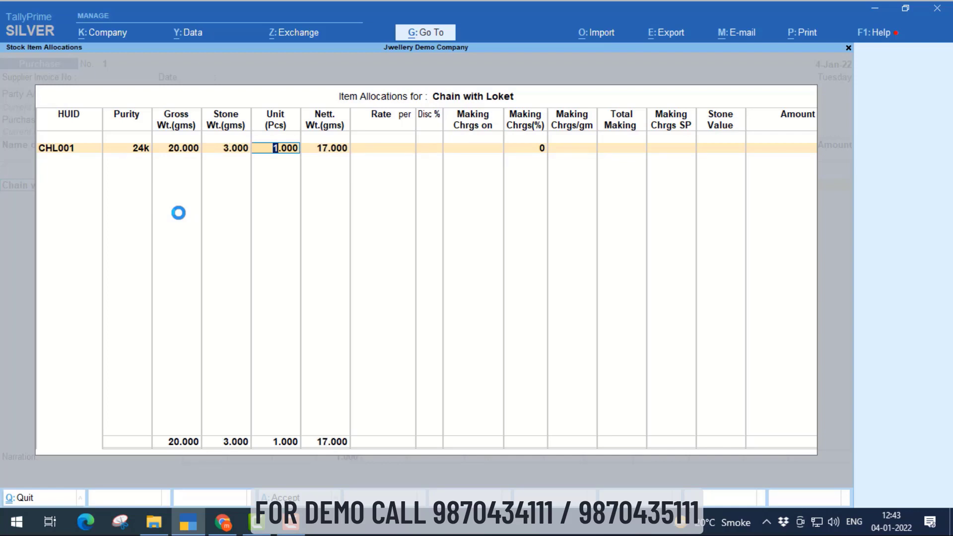
{"action": "key", "text": "Return"}
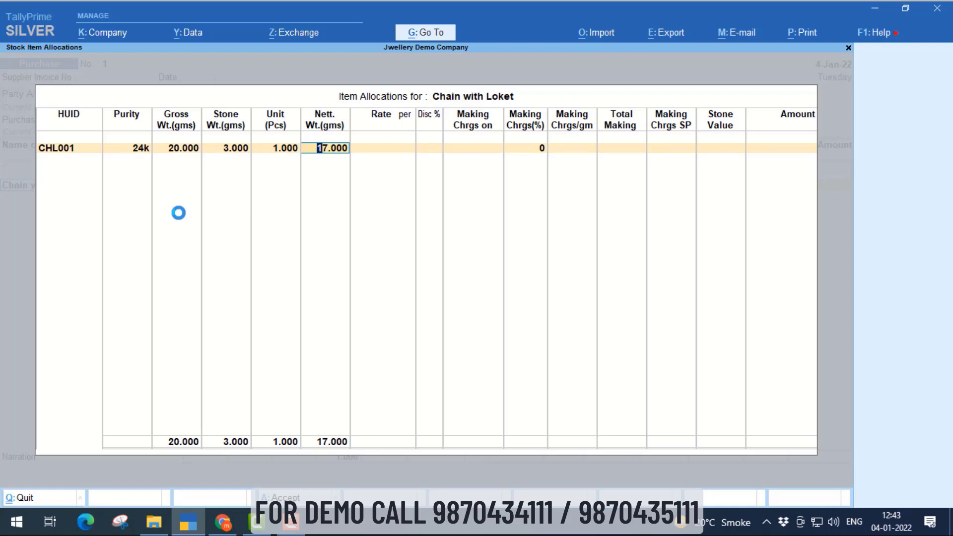
{"action": "key", "text": "Return"}
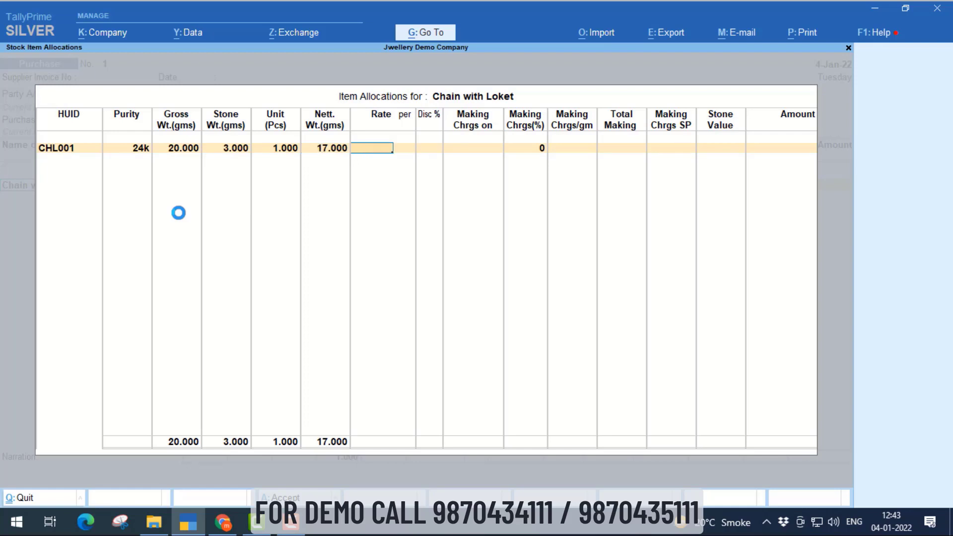
Set the CHL001 rate to 4500 per gm and leave the discount blank.
{"action": "type", "text": "4500"}
{"action": "key", "text": "Return"}
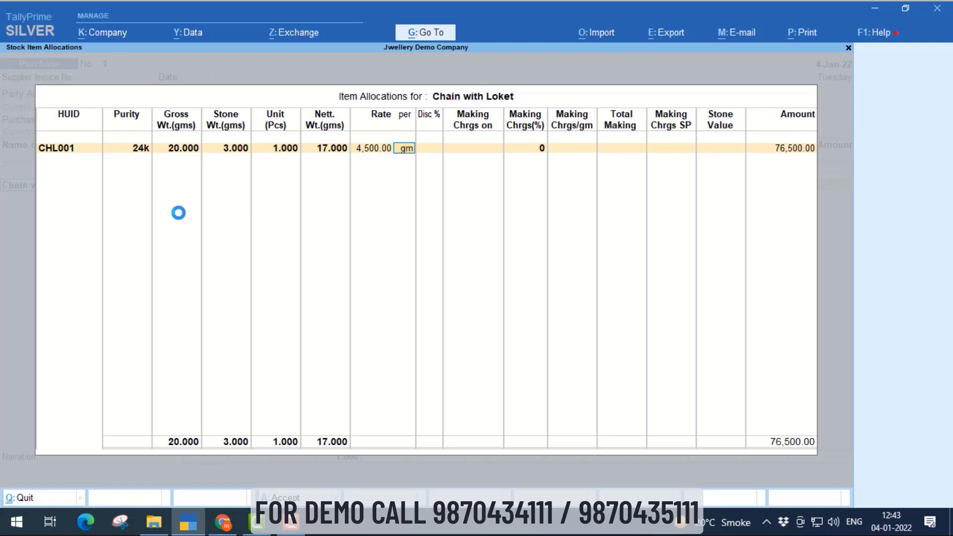
{"action": "key", "text": "Return"}
{"action": "key", "text": "Return"}
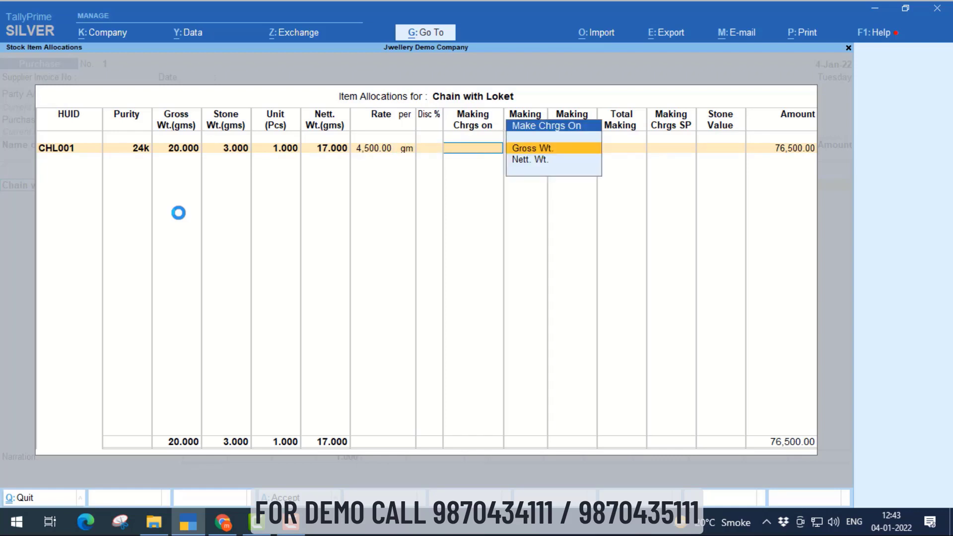
Base the CHL001 making charges on Gross Wt. and set the making charge percentage to 10.
{"action": "key", "text": "Down"}
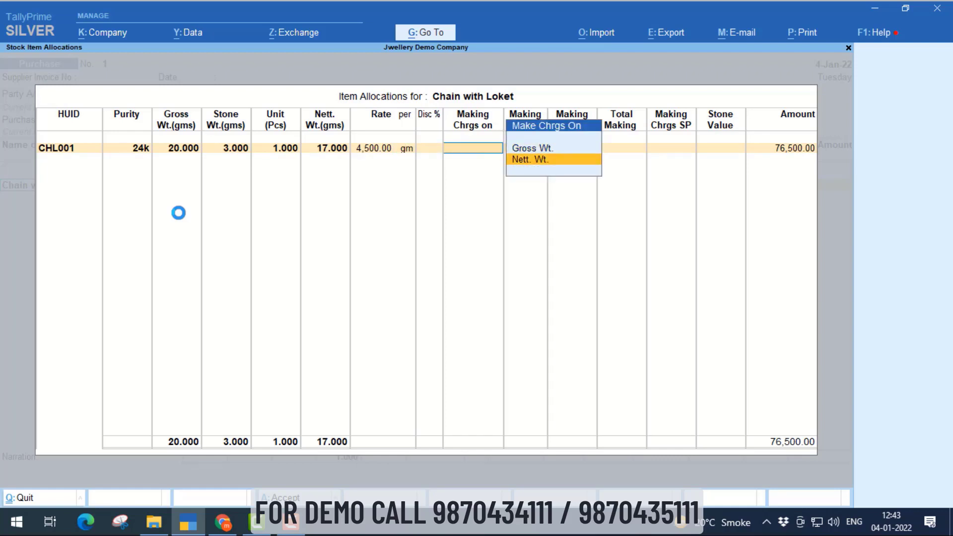
{"action": "key", "text": "Up"}
{"action": "key", "text": "Down"}
{"action": "key", "text": "Up"}
{"action": "key", "text": "Down"}
{"action": "key", "text": "Up"}
{"action": "key", "text": "Down"}
{"action": "key", "text": "Up"}
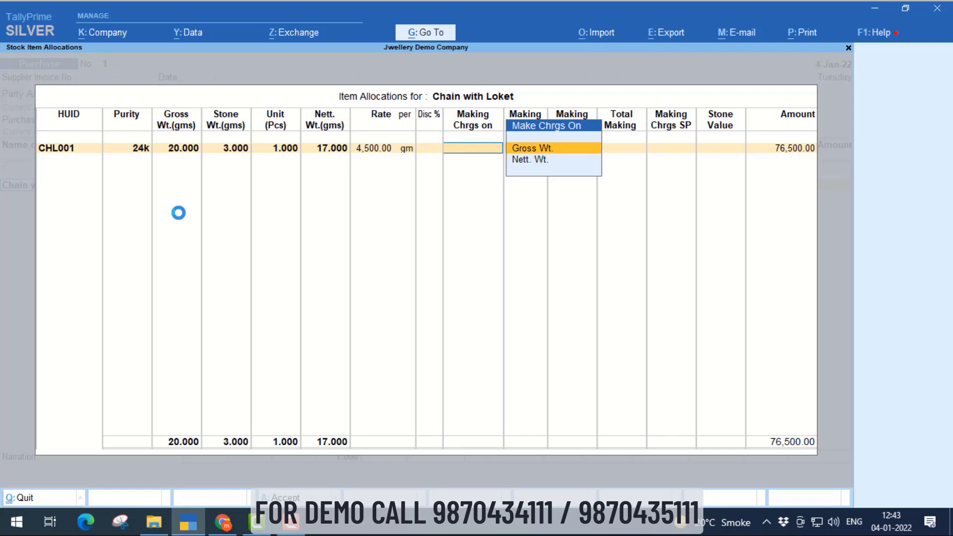
{"action": "key", "text": "Down"}
{"action": "key", "text": "Up"}
{"action": "key", "text": "Return"}
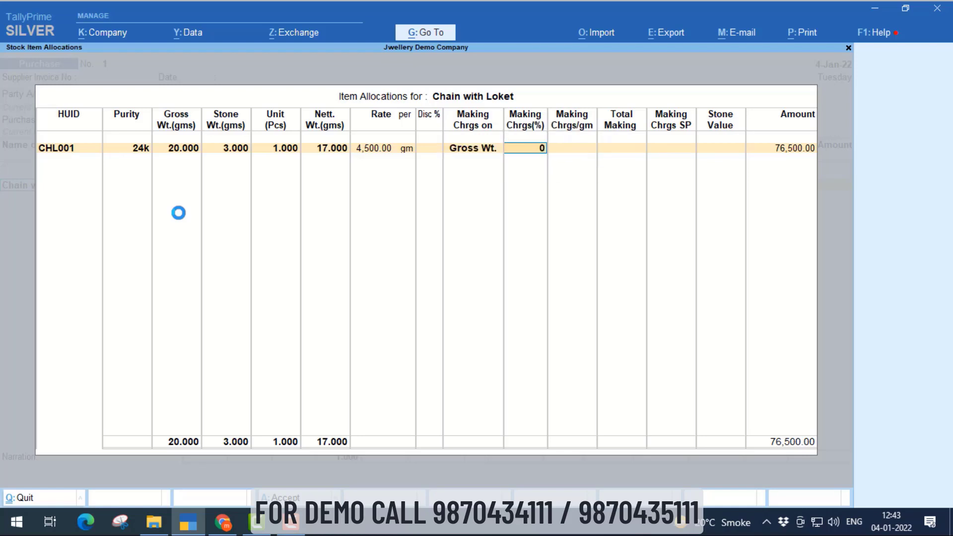
{"action": "type", "text": "10"}
{"action": "key", "text": "Return"}
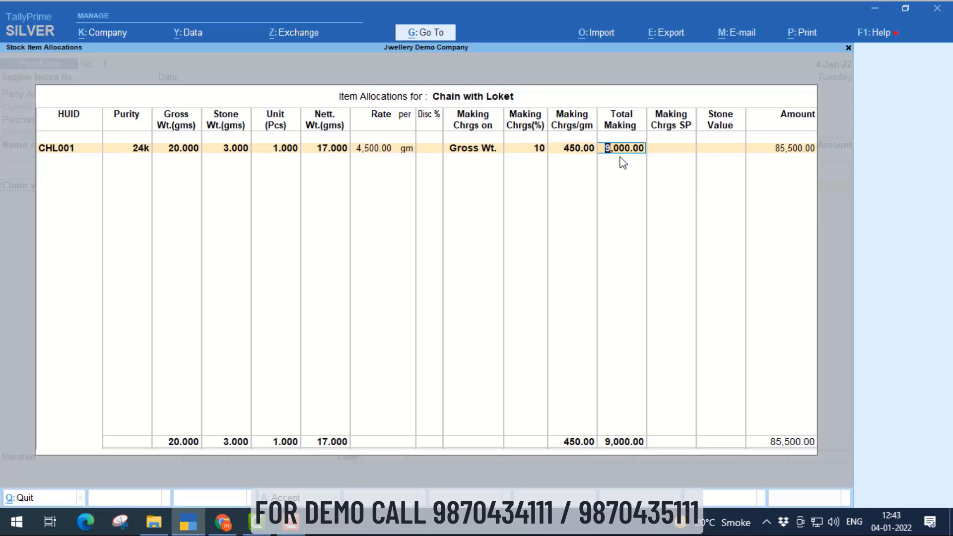
Enter 15000 for both Making Chrgs SP and Stone Value, and accept the Chain with Loket allocation.
{"action": "key", "text": "Return"}
{"action": "type", "text": "15000"}
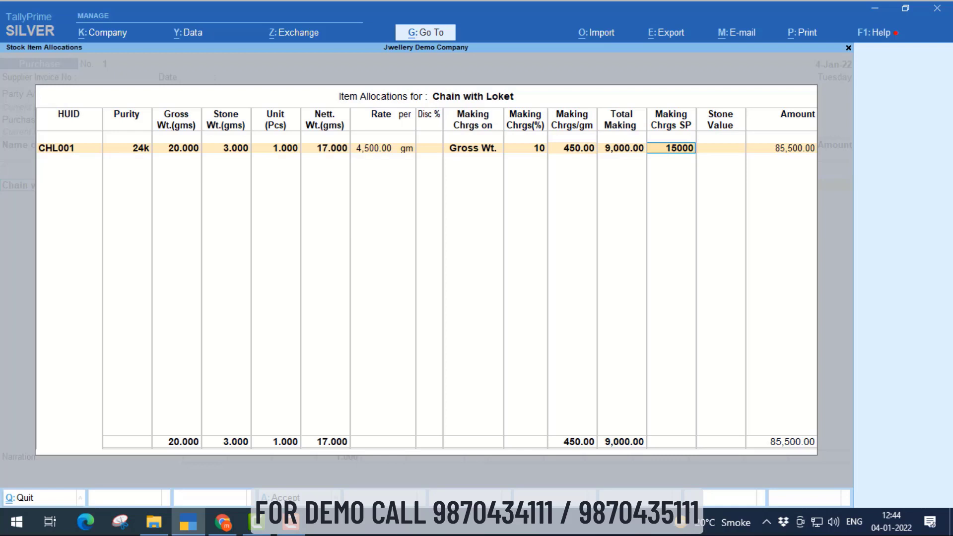
{"action": "key", "text": "Return"}
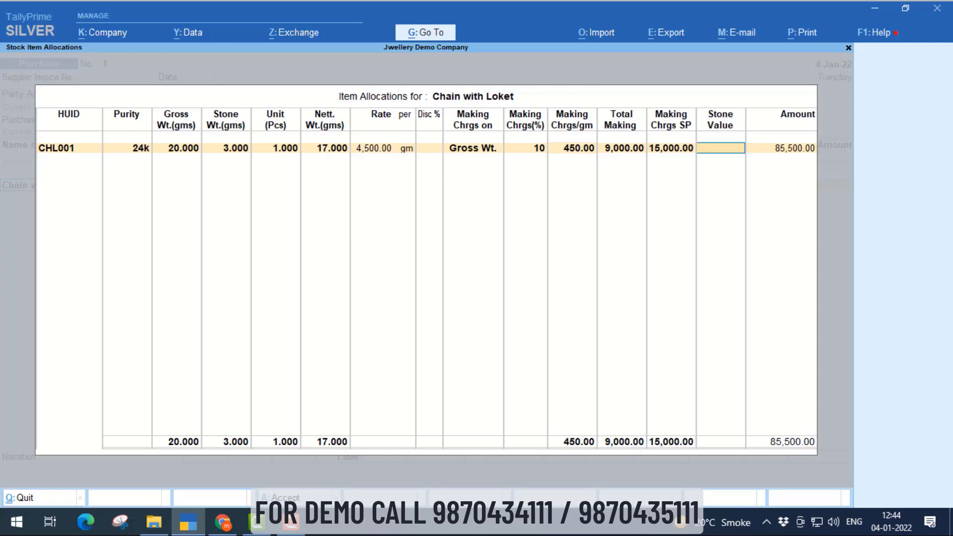
{"action": "type", "text": "15000"}
{"action": "key", "text": "Return"}
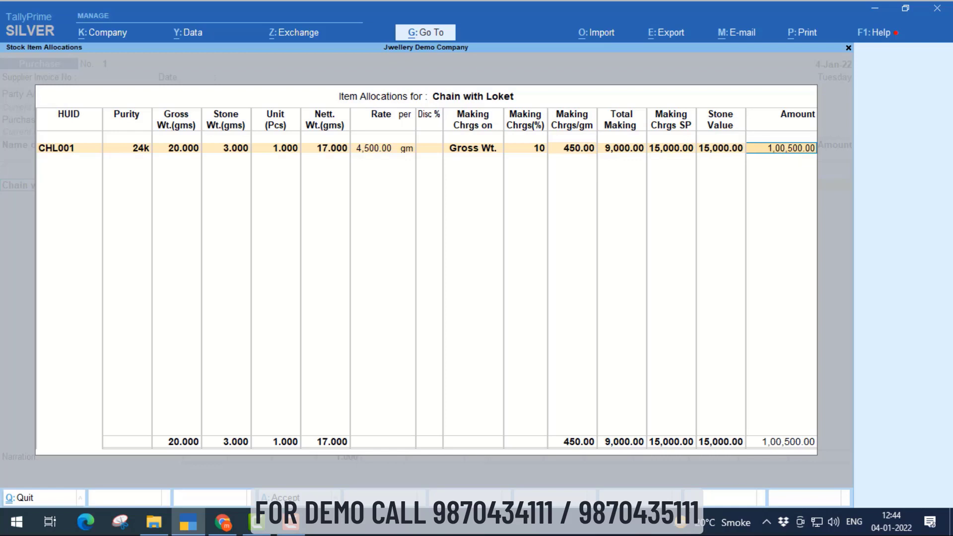
{"action": "key", "text": "Return"}
{"action": "key", "text": "Return"}
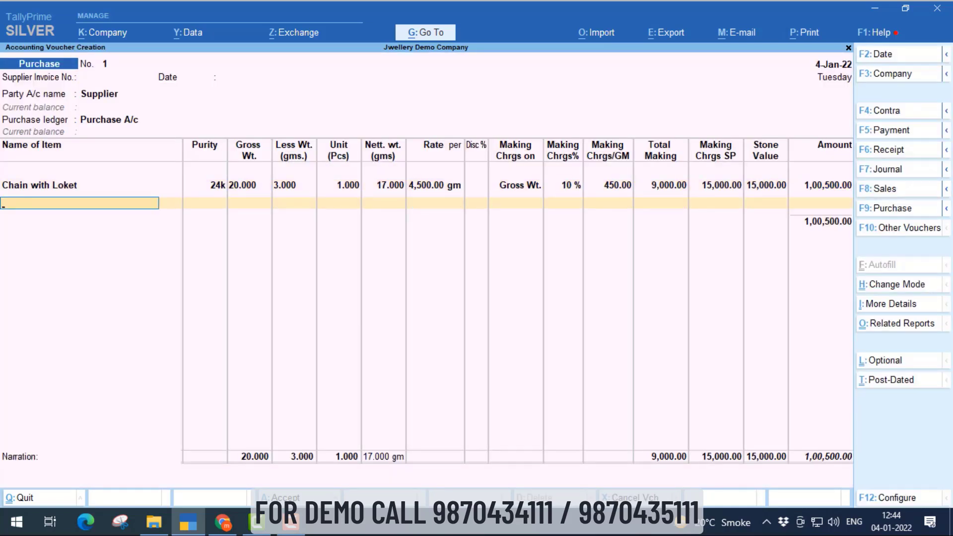
End the item list, add the CGST and SGST ledgers, and save the purchase voucher.
{"action": "key", "text": "Return"}
{"action": "type", "text": "cg"}
{"action": "key", "text": "Return"}
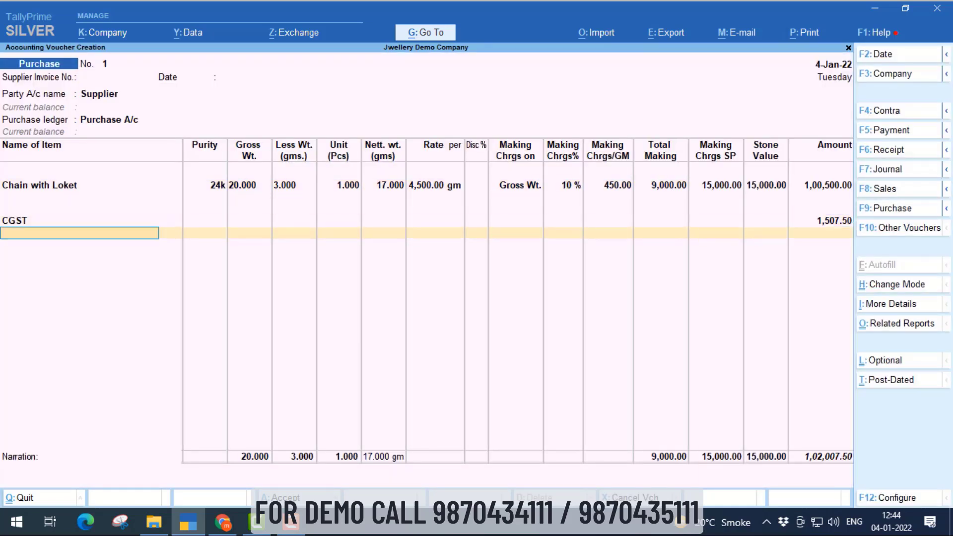
{"action": "type", "text": "sg"}
{"action": "key", "text": "Return"}
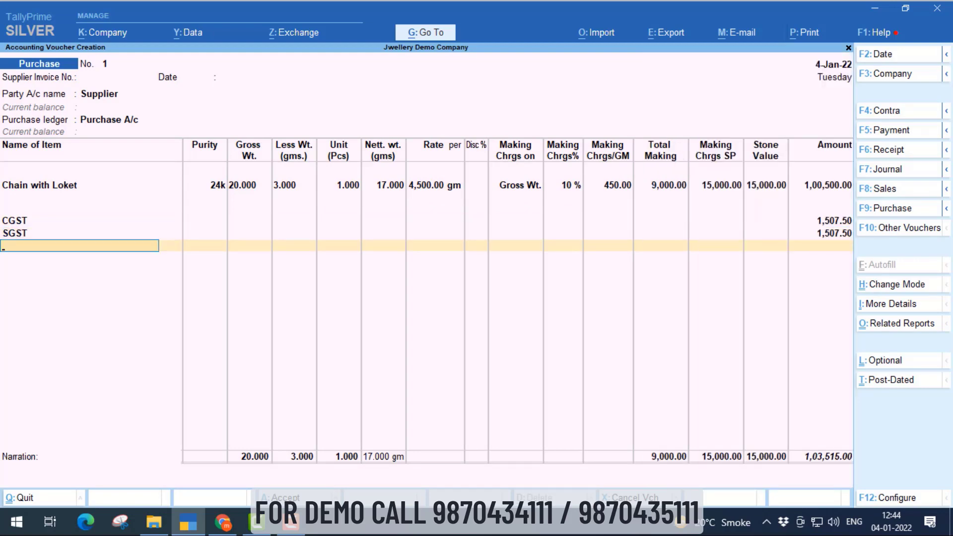
{"action": "key", "text": "Return"}
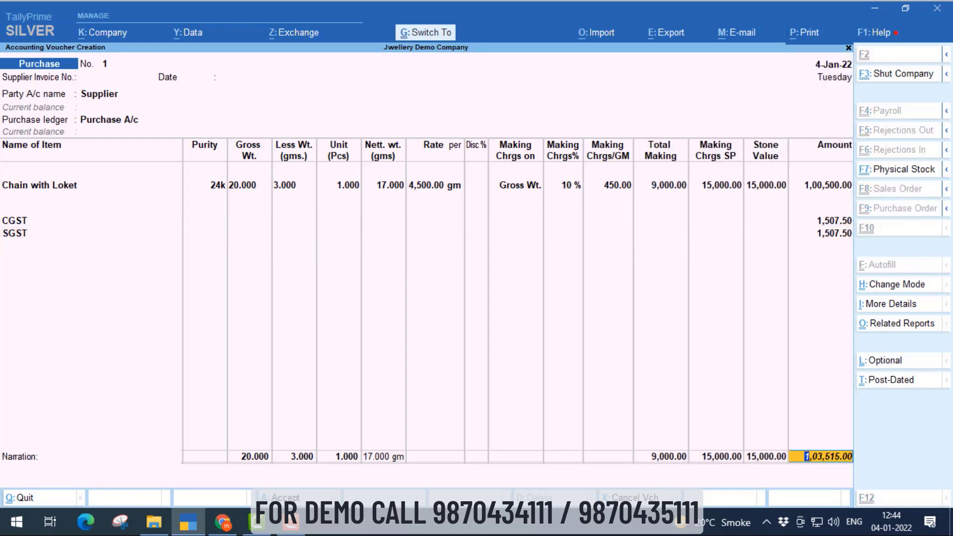
{"action": "key", "text": "ctrl+a"}
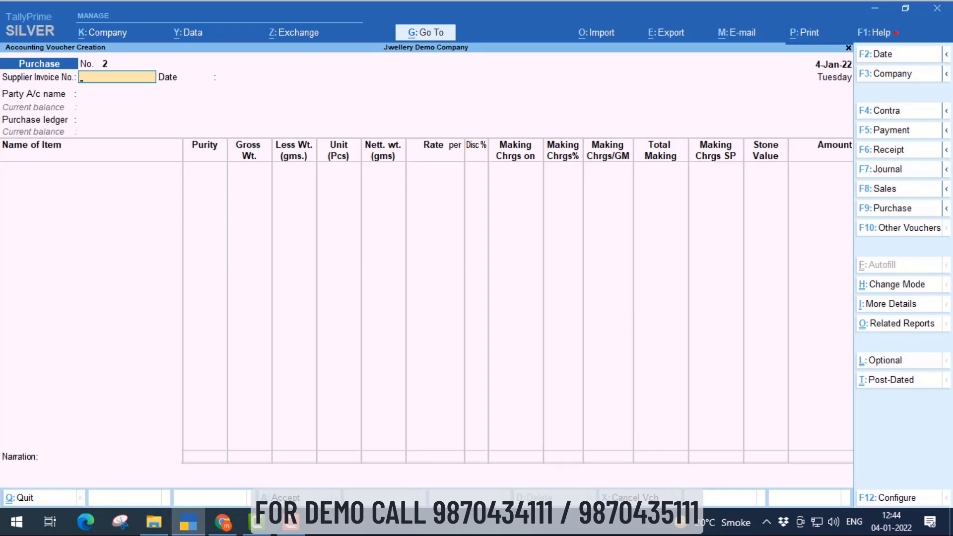
Reopen the saved purchase voucher No. 1 and start printing it in the Barcode format.
{"action": "key", "text": "Page_Up"}
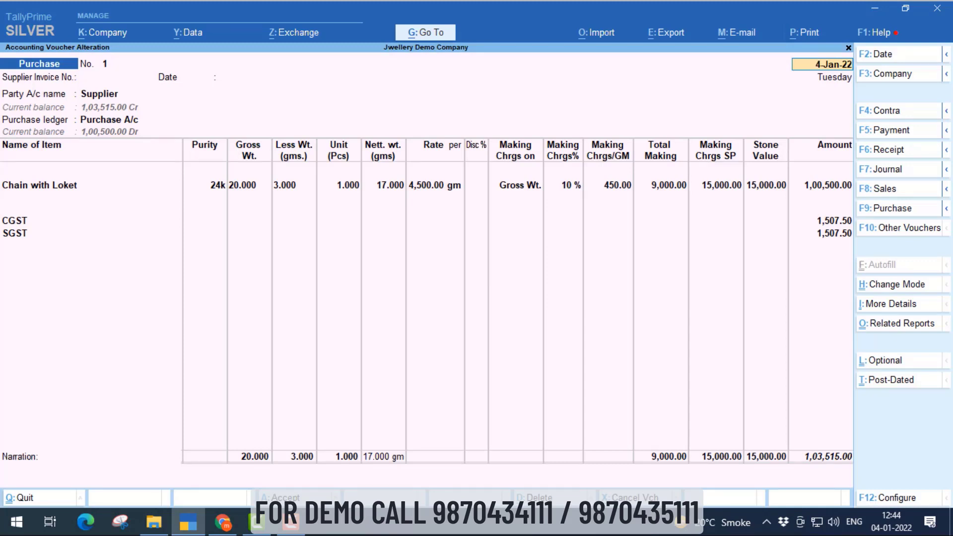
{"action": "key", "text": "ctrl"}
{"action": "key", "text": "ctrl+p"}
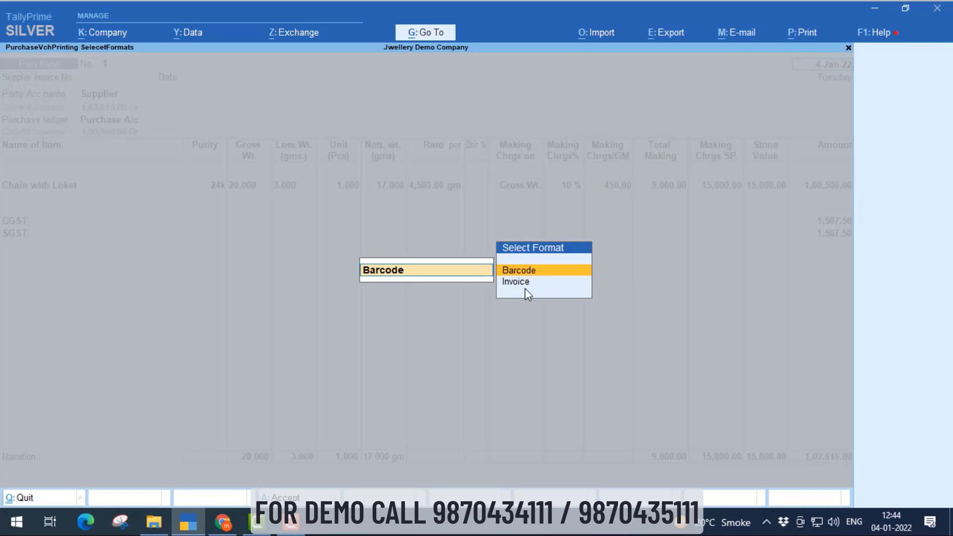
{"action": "key", "text": "Return"}
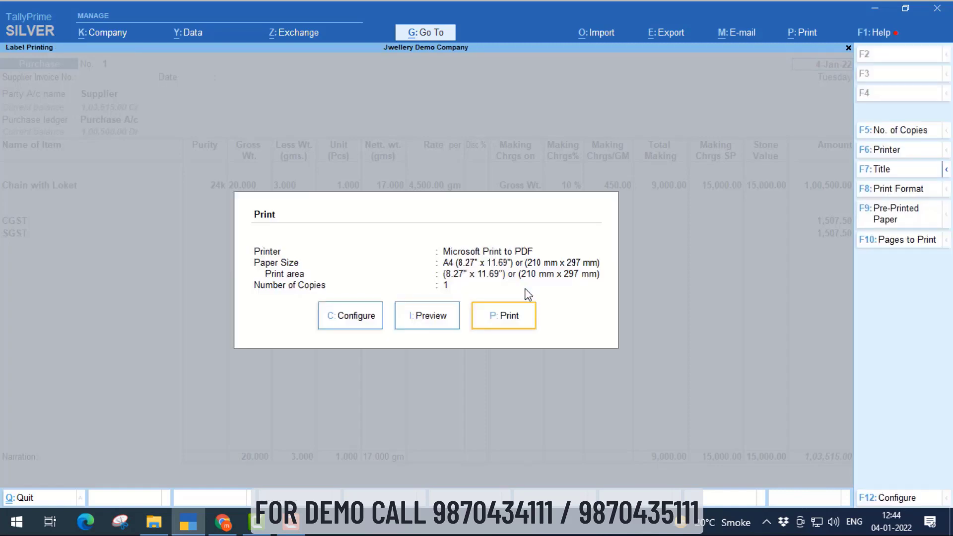
Change the printer in the label print configuration to TSC TE244.
{"action": "left_click", "coordinate": [356, 318]}
{"action": "type", "text": "pi"}
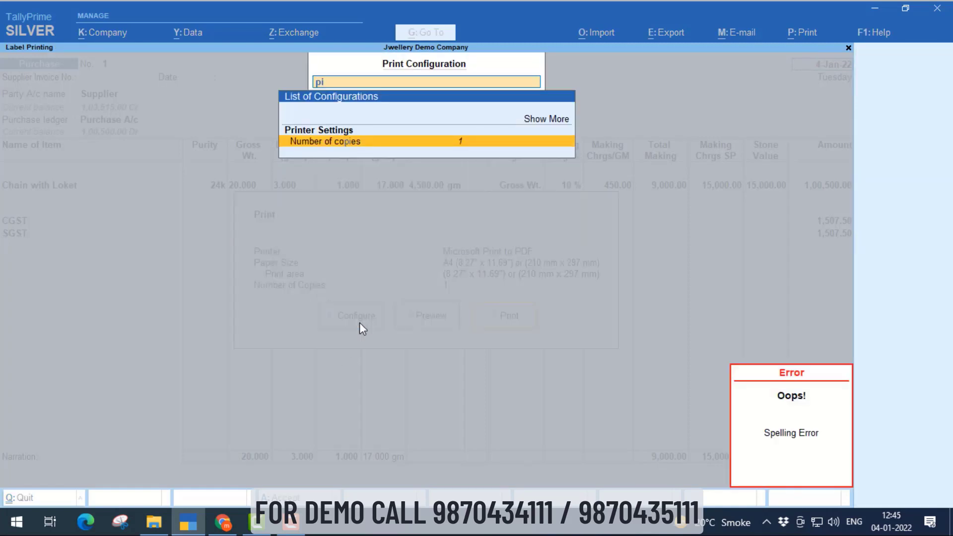
{"action": "key", "text": "BackSpace"}
{"action": "type", "text": "rin"}
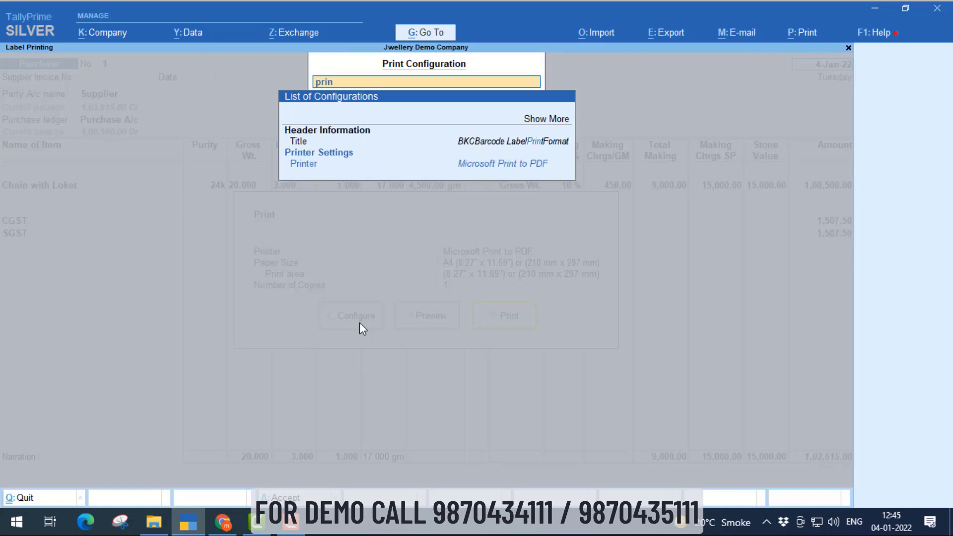
{"action": "key", "text": "Down"}
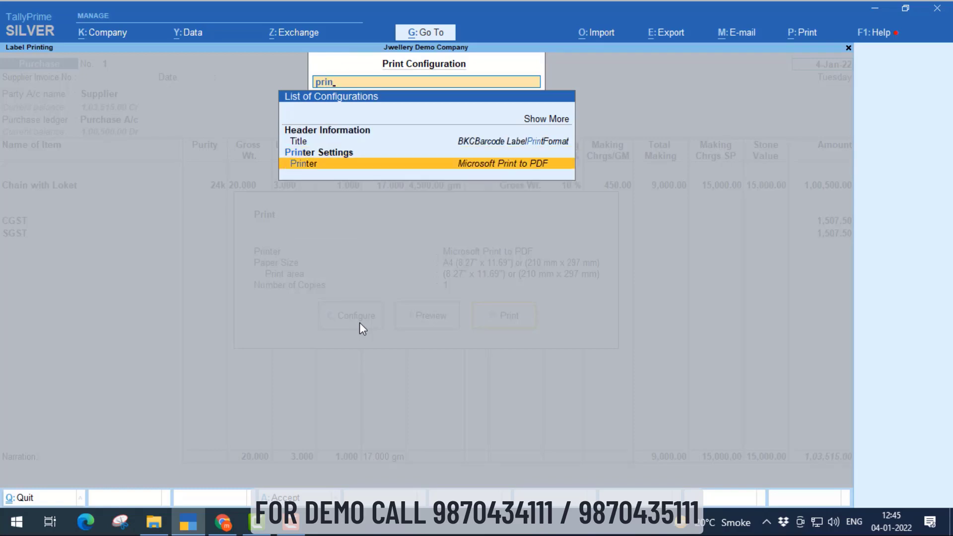
{"action": "key", "text": "Return"}
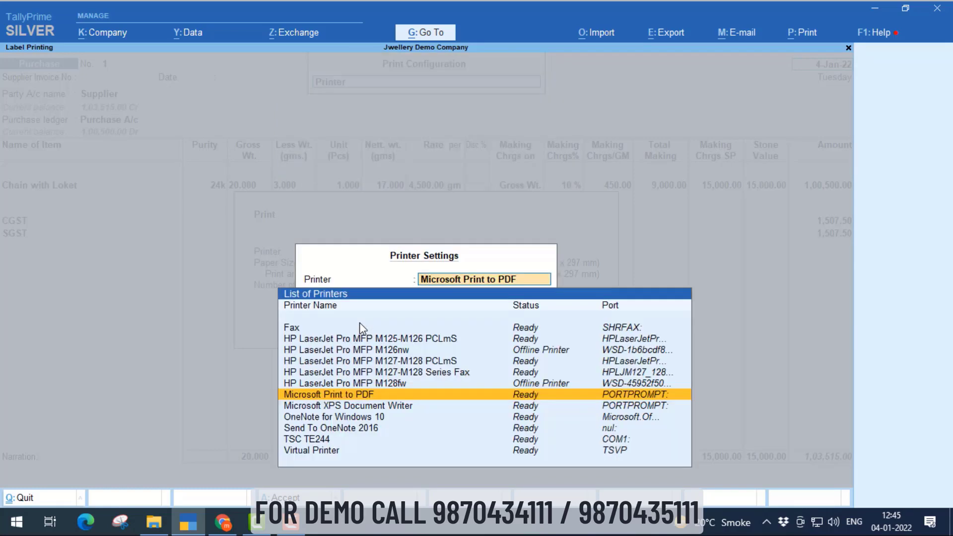
{"action": "key", "text": "Down"}
{"action": "key", "text": "Down"}
{"action": "key", "text": "Down"}
{"action": "key", "text": "Down"}
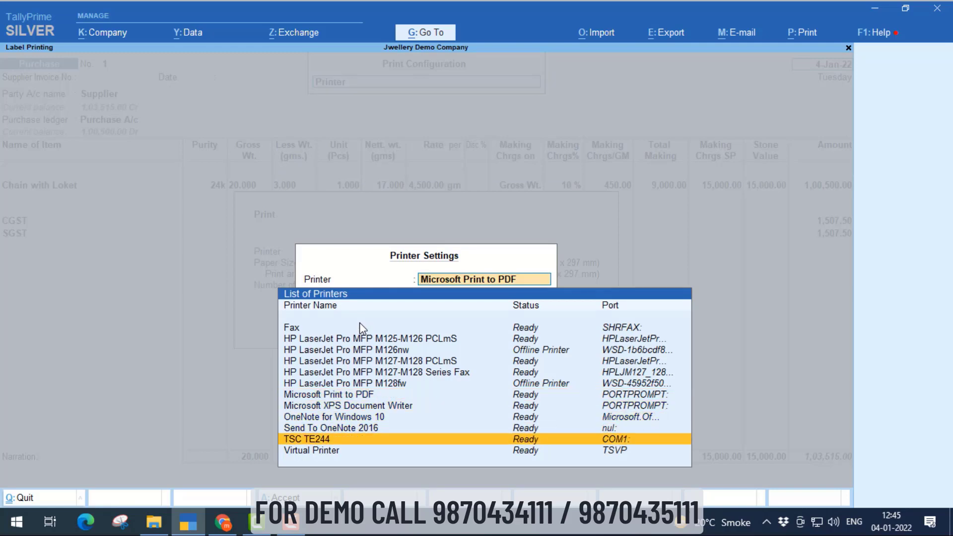
{"action": "key", "text": "Return"}
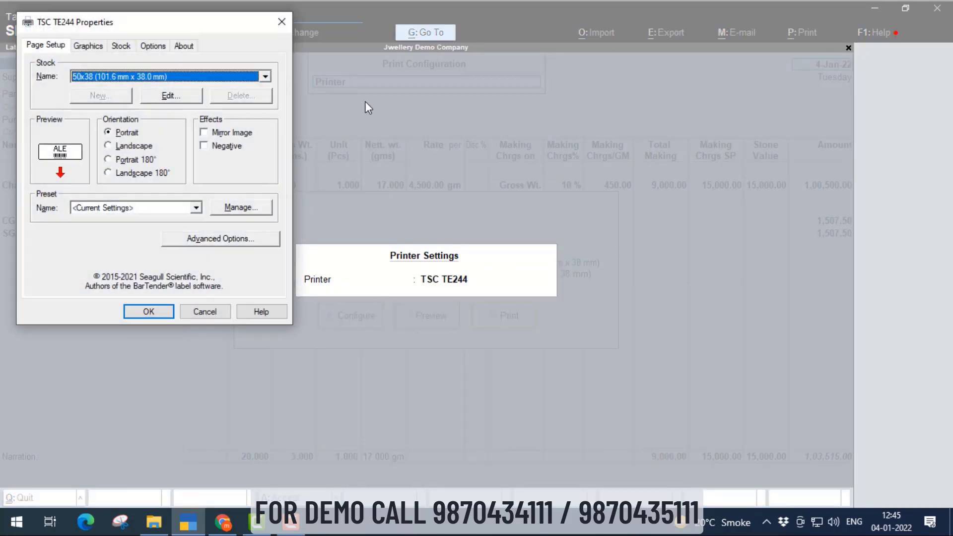
Set the TSC TE244 label stock to barcode (101.6 mm x 13.0 mm) and accept the printer settings.
{"action": "left_click", "coordinate": [147, 77]}
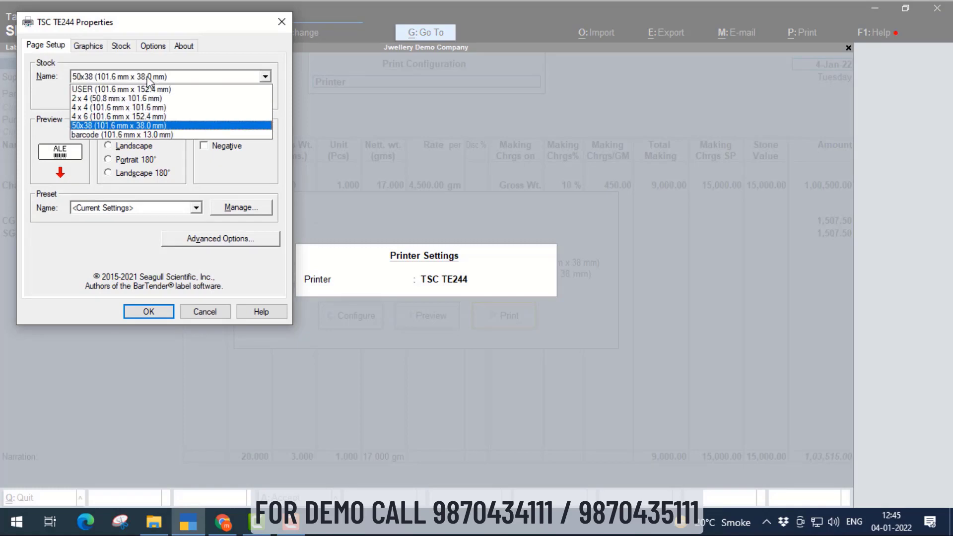
{"action": "left_click", "coordinate": [131, 134]}
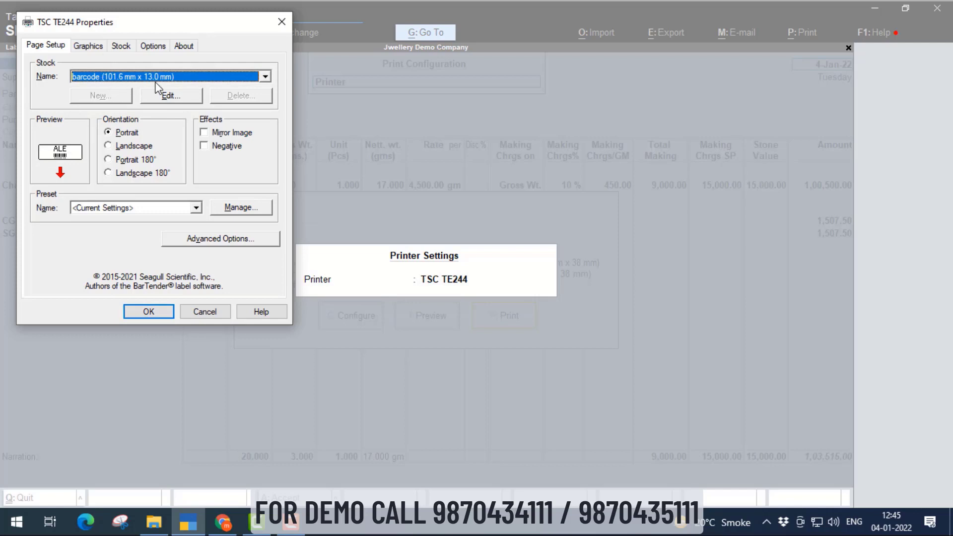
{"action": "left_click", "coordinate": [157, 313]}
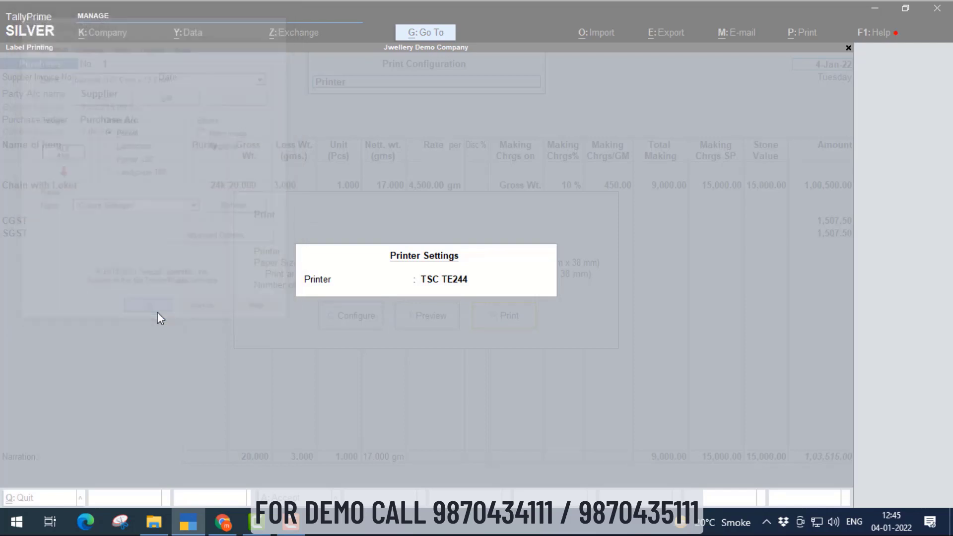
{"action": "key", "text": "Escape"}
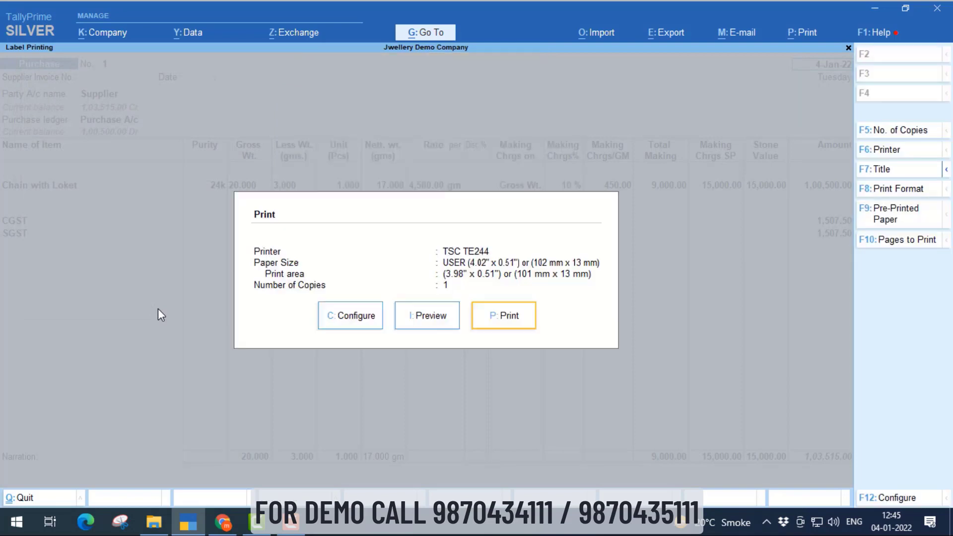
Preview the barcode label of the purchase voucher, then close the preview and leave the voucher.
{"action": "left_click", "coordinate": [427, 316]}
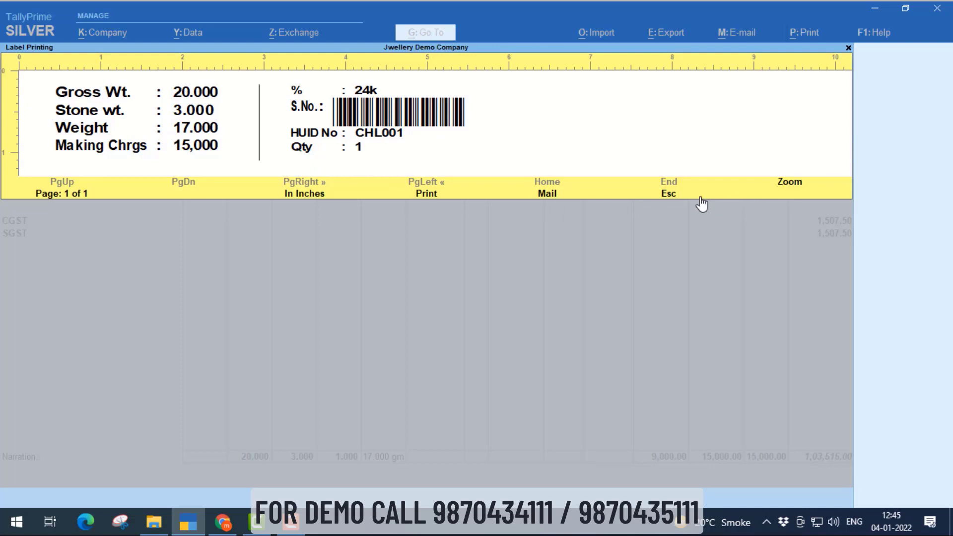
{"action": "left_click", "coordinate": [666, 198]}
{"action": "key", "text": "Escape"}
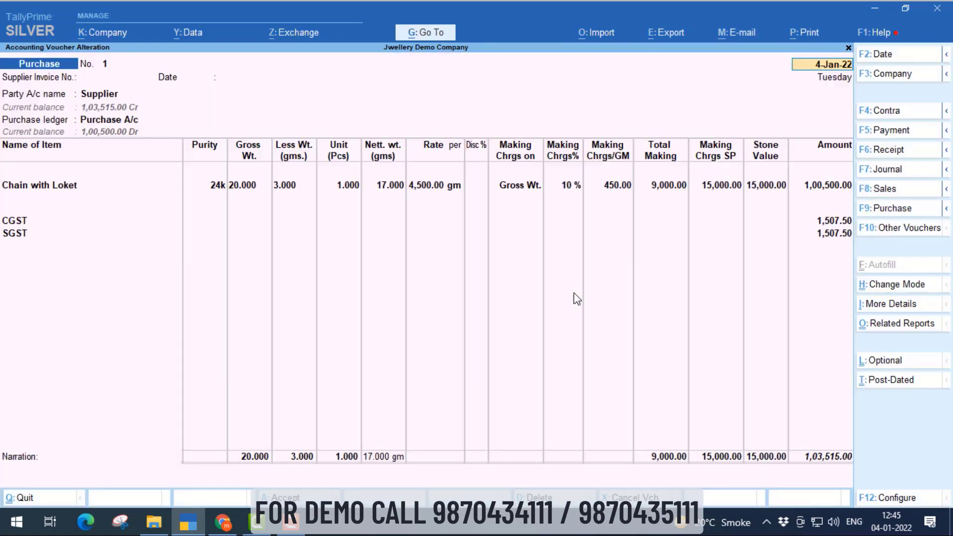
{"action": "key", "text": "Escape"}
{"action": "key", "text": "Escape"}
{"action": "key", "text": "y"}
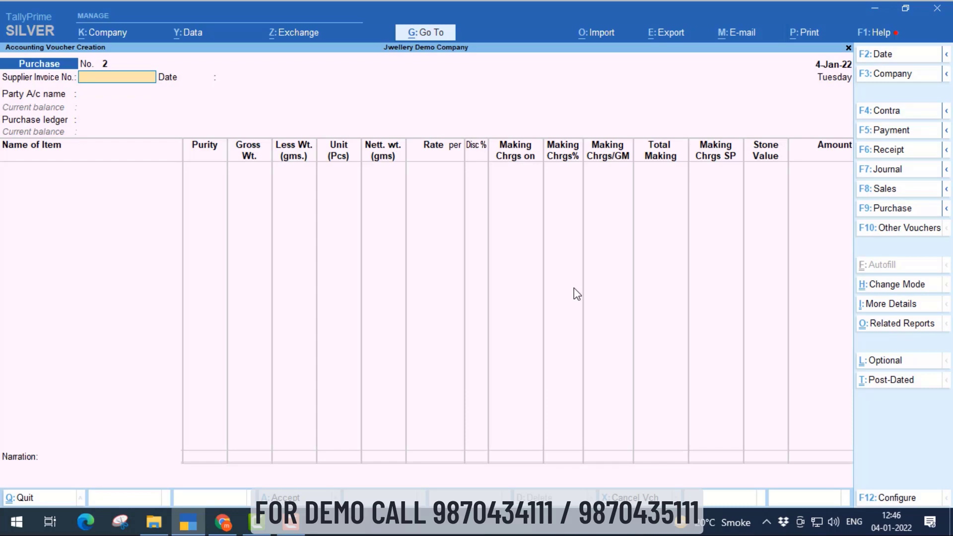
Start a sales voucher for the party Buyer, accept the dispatch and party details, and use the Sales GST ledger.
{"action": "key", "text": "F8"}
{"action": "key", "text": "Down"}
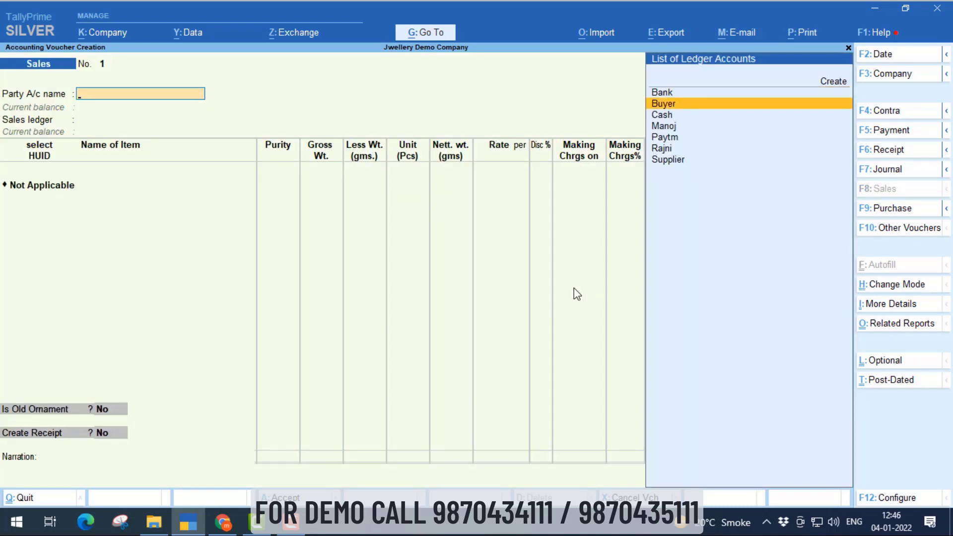
{"action": "key", "text": "Return"}
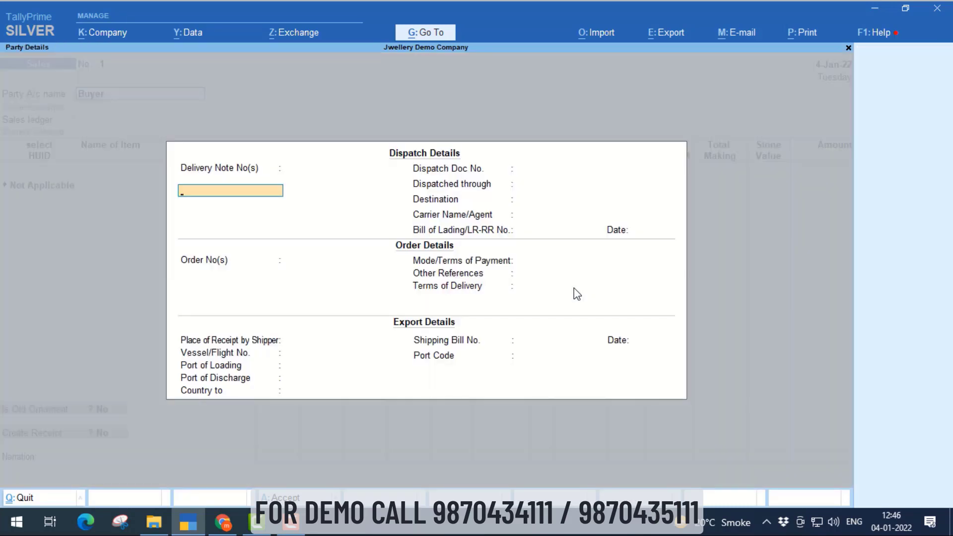
{"action": "key", "text": "ctrl+a"}
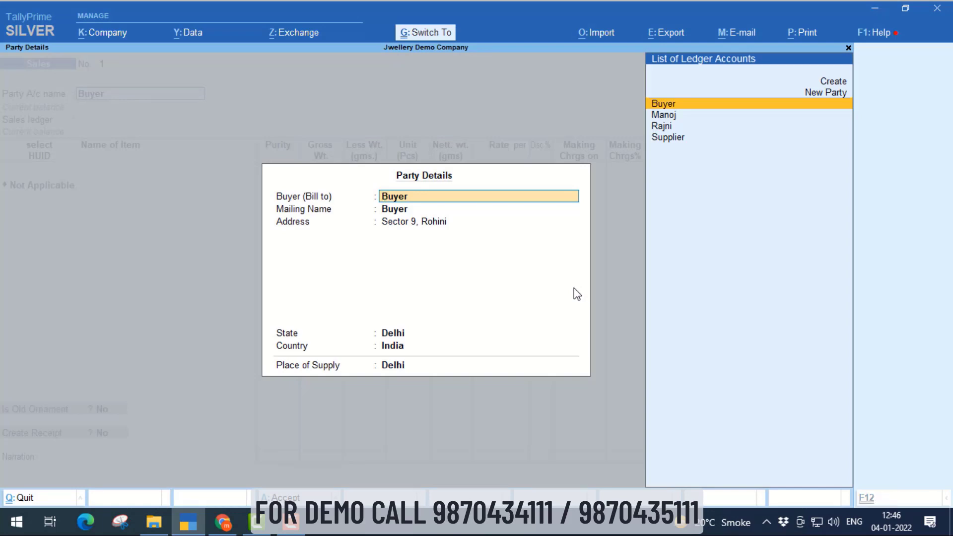
{"action": "key", "text": "ctrl+a"}
{"action": "key", "text": "Return"}
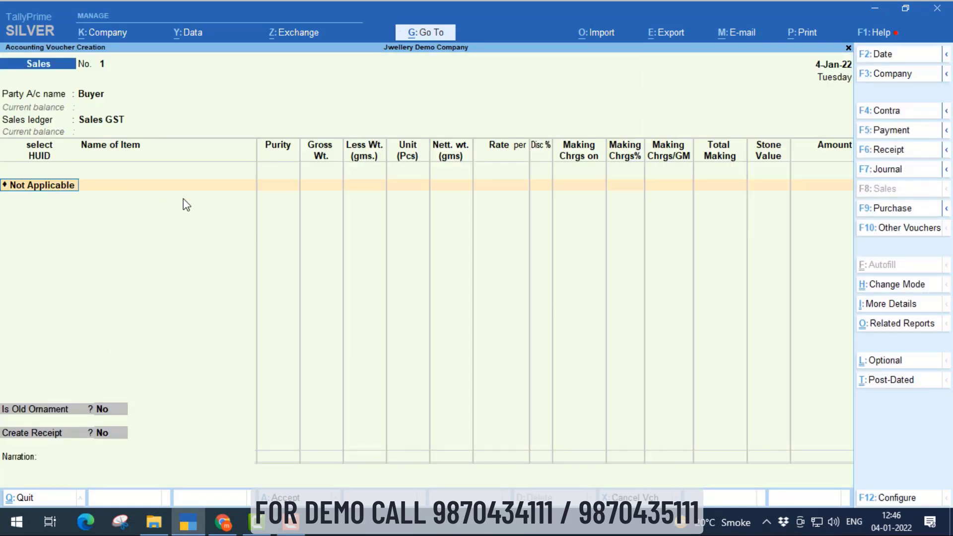
Pick HUID CHL001, Chain with Loket, as the first item of the sales voucher and open its allocations.
{"action": "key", "text": "space"}
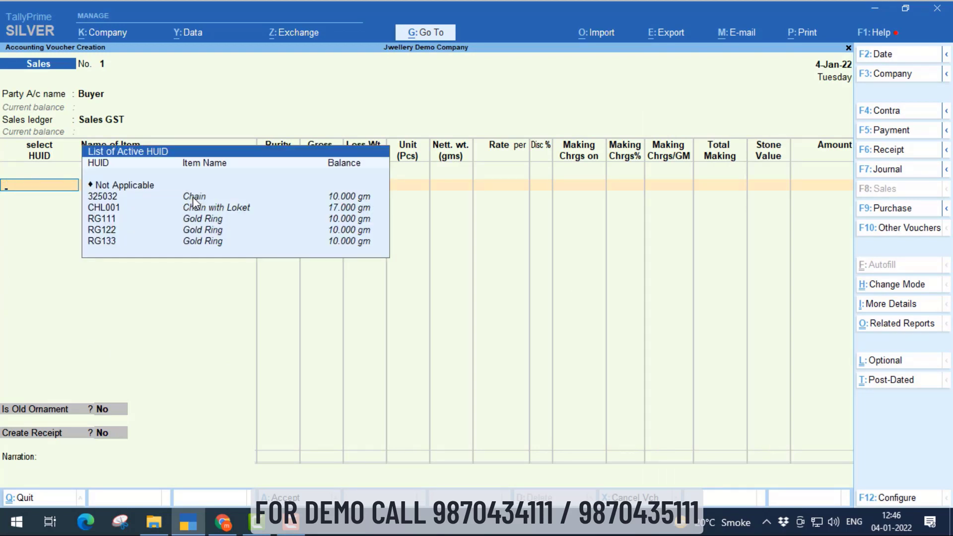
{"action": "key", "text": "Down"}
{"action": "key", "text": "Down"}
{"action": "key", "text": "Down"}
{"action": "key", "text": "Down"}
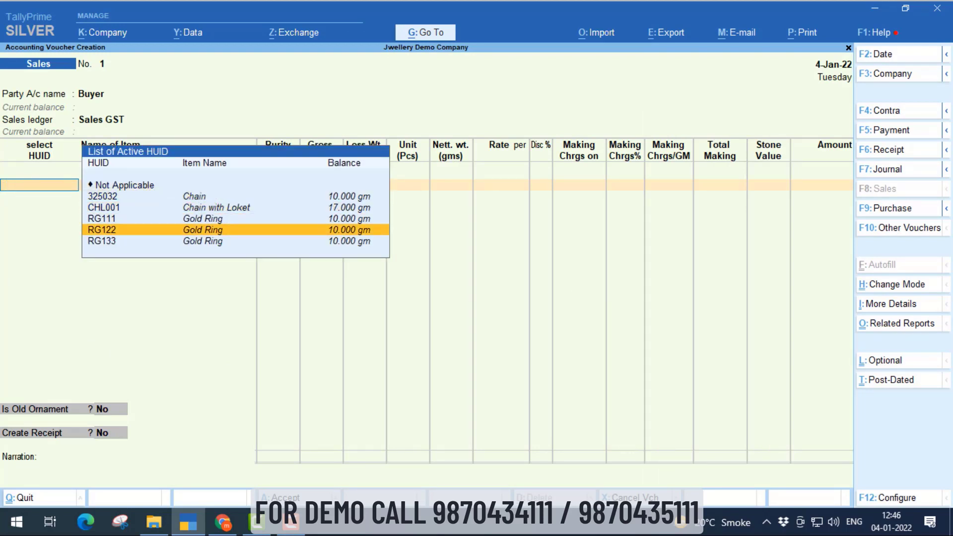
{"action": "key", "text": "Up"}
{"action": "key", "text": "Up"}
{"action": "key", "text": "Up"}
{"action": "key", "text": "Down"}
{"action": "key", "text": "Down"}
{"action": "key", "text": "Down"}
{"action": "key", "text": "Down"}
{"action": "key", "text": "Up"}
{"action": "key", "text": "Up"}
{"action": "key", "text": "Up"}
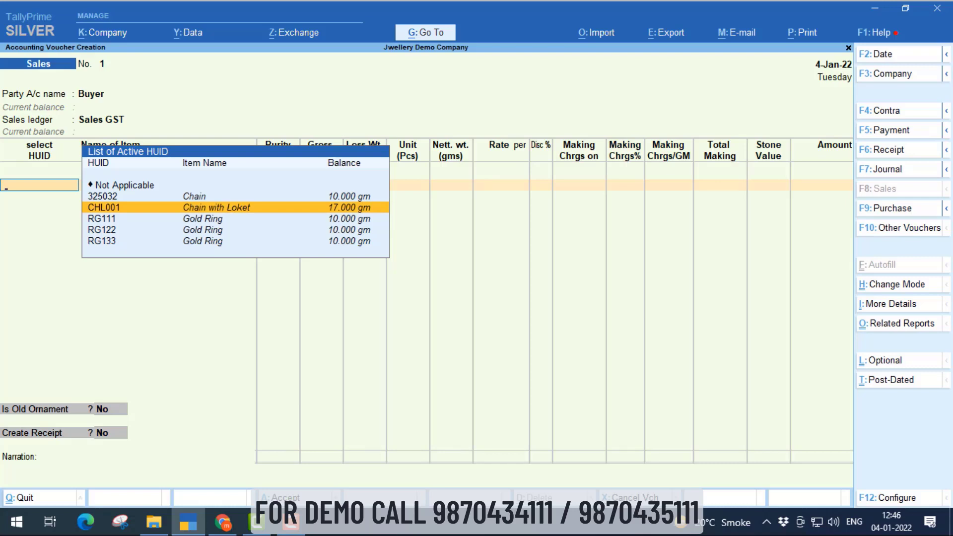
{"action": "key", "text": "Return"}
{"action": "key", "text": "Return"}
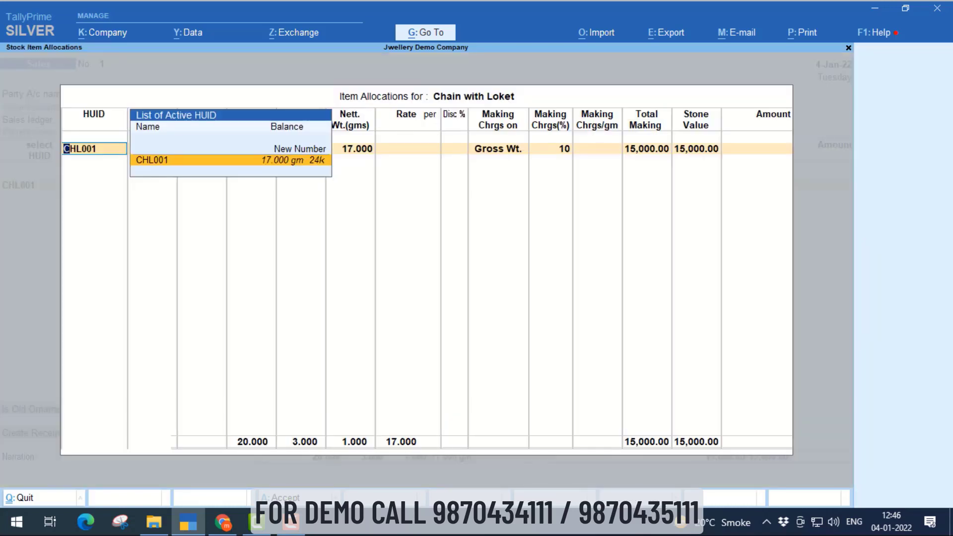
Keep the CHL001 purity and weights, and enter a rate of 5000 per gm with 15% making charges on gross weight.
{"action": "key", "text": "Return"}
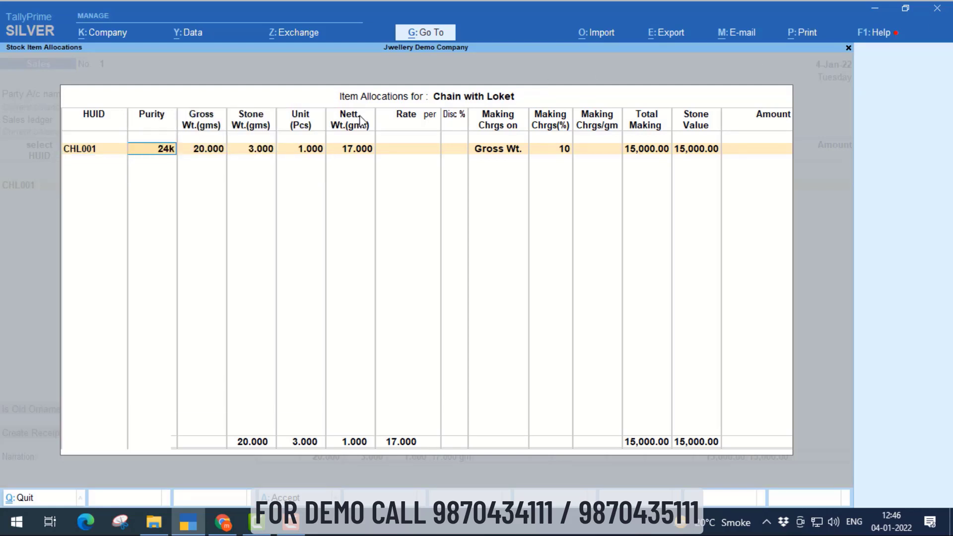
{"action": "key", "text": "Return"}
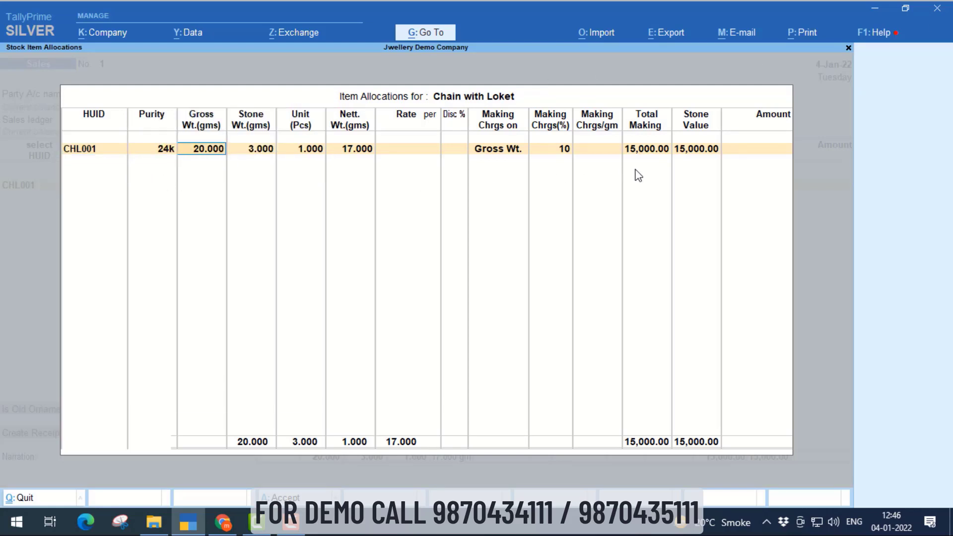
{"action": "key", "text": "Return"}
{"action": "key", "text": "Return"}
{"action": "key", "text": "Return"}
{"action": "key", "text": "Return"}
{"action": "type", "text": "5000"}
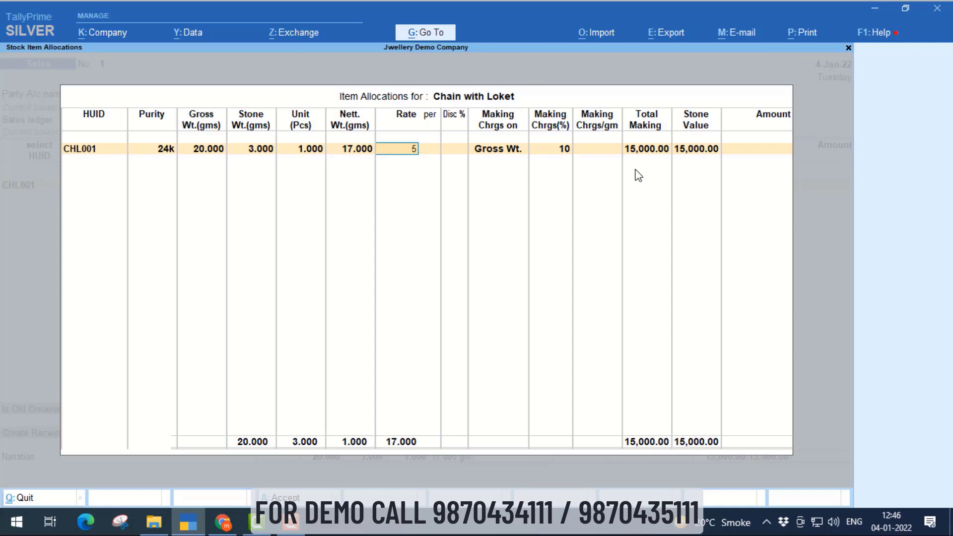
{"action": "key", "text": "Return"}
{"action": "key", "text": "Return"}
{"action": "key", "text": "Return"}
{"action": "key", "text": "Return"}
{"action": "key", "text": "Return"}
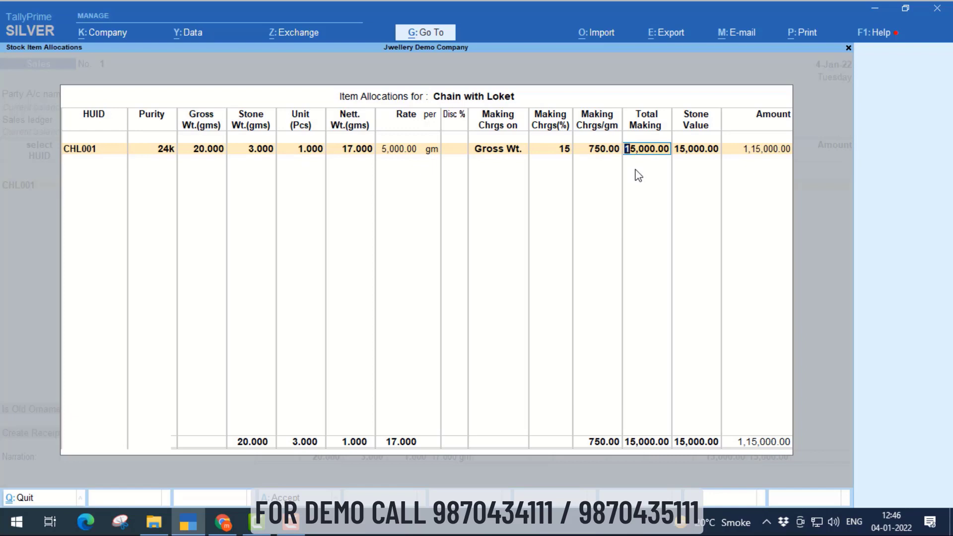
Set the Stone Value to 20,000 and accept the Chain with Loket allocation.
{"action": "key", "text": "Return"}
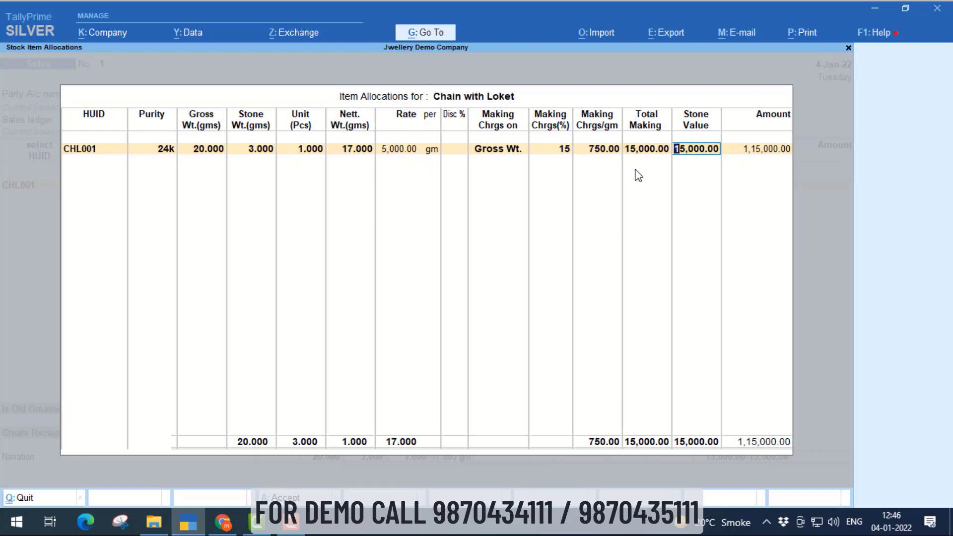
{"action": "type", "text": "20,000"}
{"action": "key", "text": "Return"}
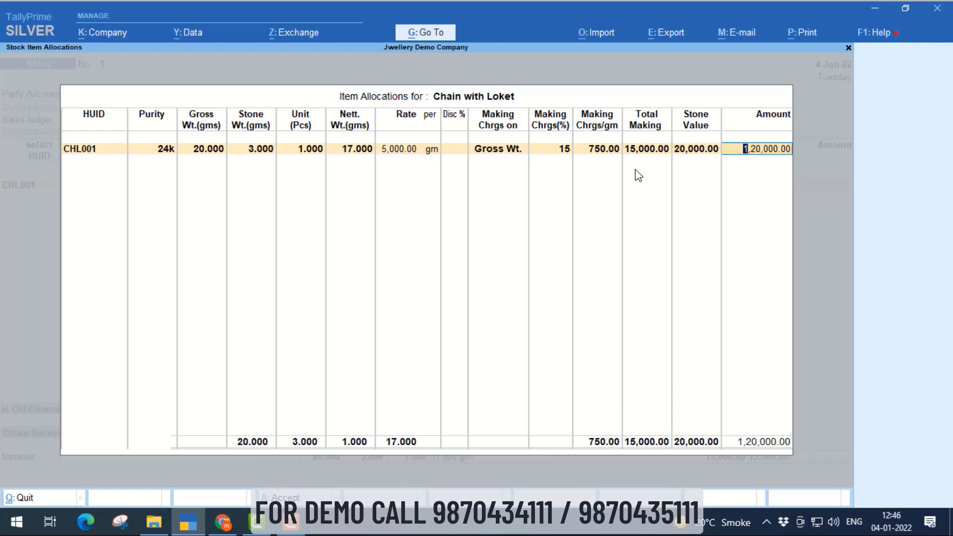
{"action": "key", "text": "Return"}
{"action": "key", "text": "Return"}
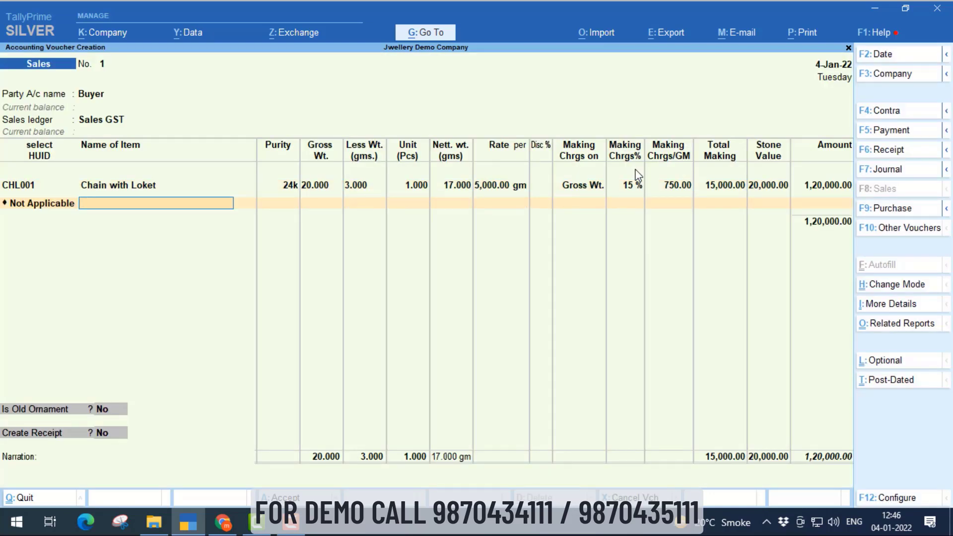
End the item list and add the Hallmark Charges ledger with its default amount.
{"action": "key", "text": "Return"}
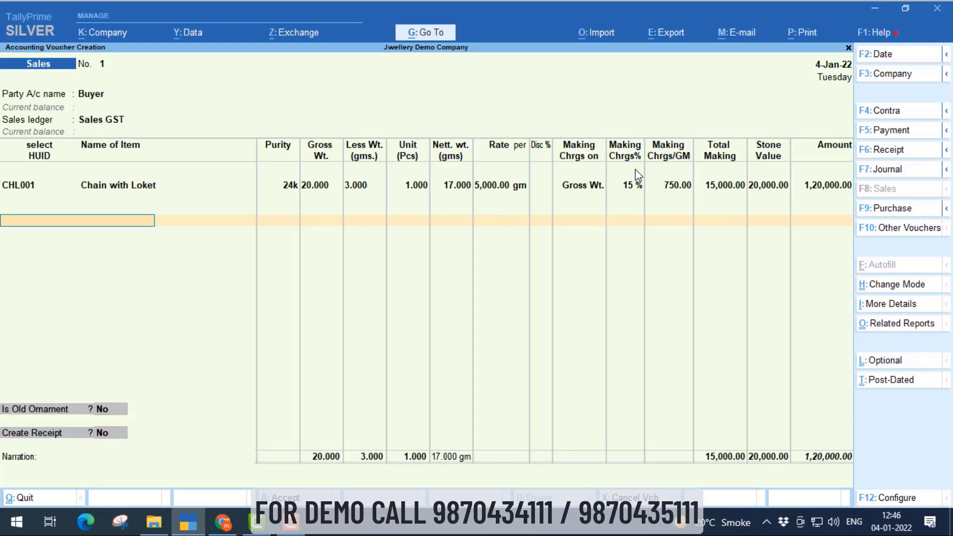
{"action": "type", "text": "Hal"}
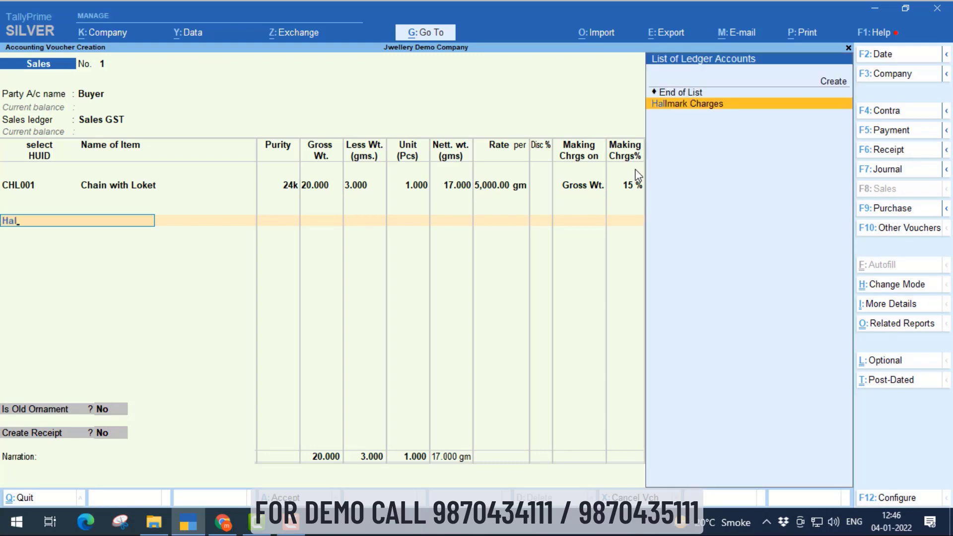
{"action": "key", "text": "Return"}
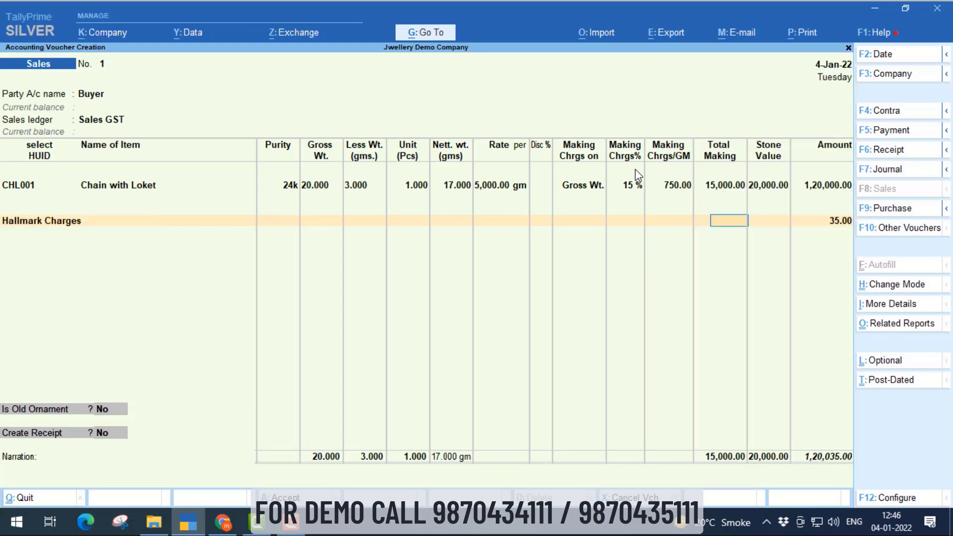
{"action": "left_click", "coordinate": [841, 227]}
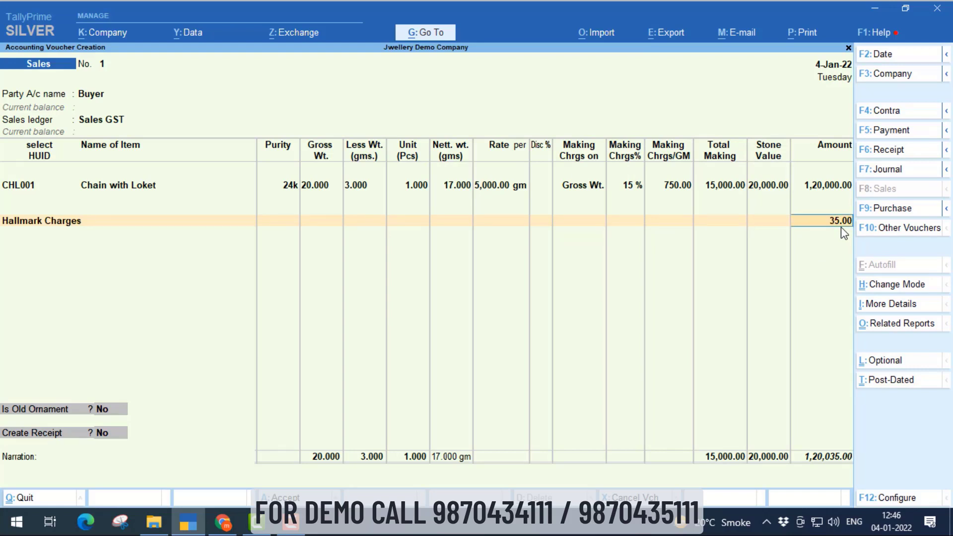
{"action": "key", "text": "Return"}
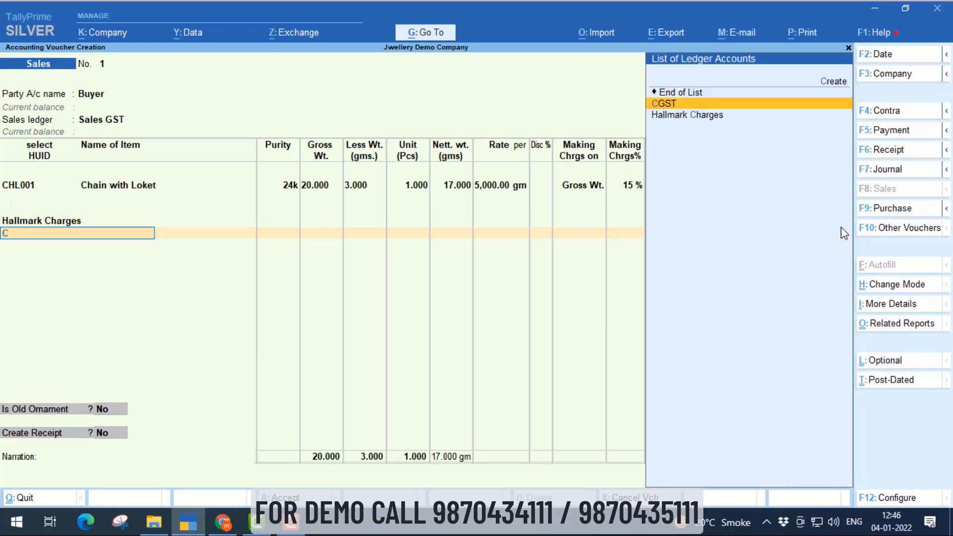
Add the CGST and SGST ledgers to the sales voucher and end the ledger list.
{"action": "type", "text": "cg"}
{"action": "key", "text": "Return"}
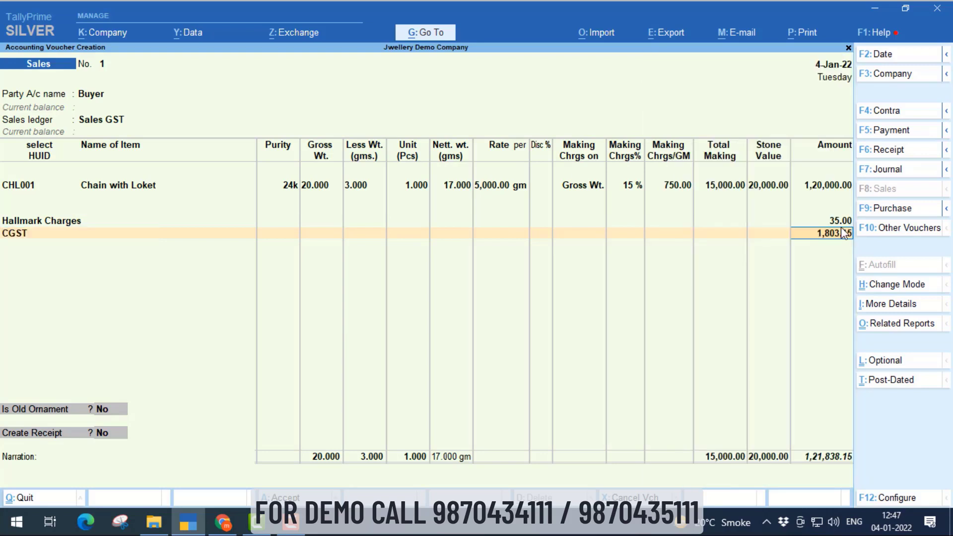
{"action": "key", "text": "Return"}
{"action": "type", "text": "sg"}
{"action": "key", "text": "Return"}
{"action": "key", "text": "Return"}
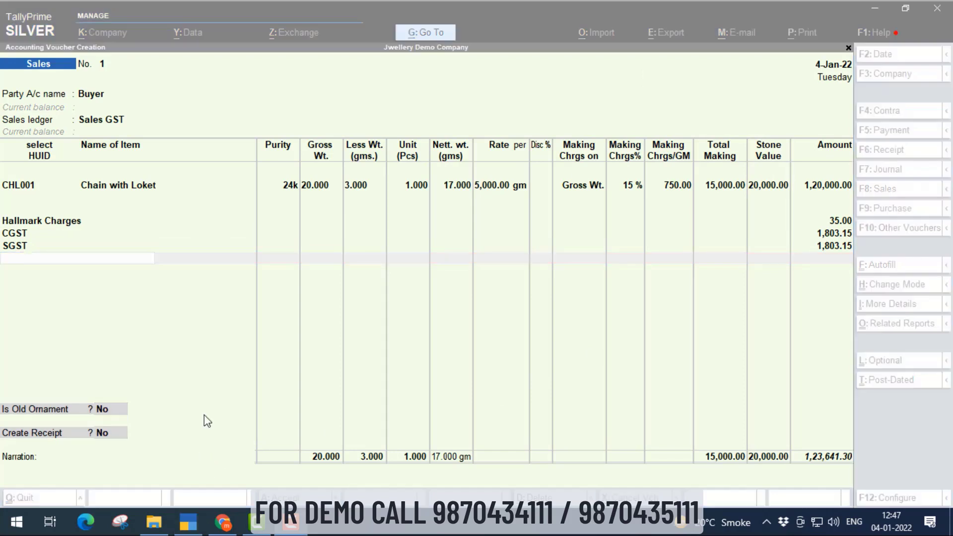
{"action": "left_click", "coordinate": [80, 261]}
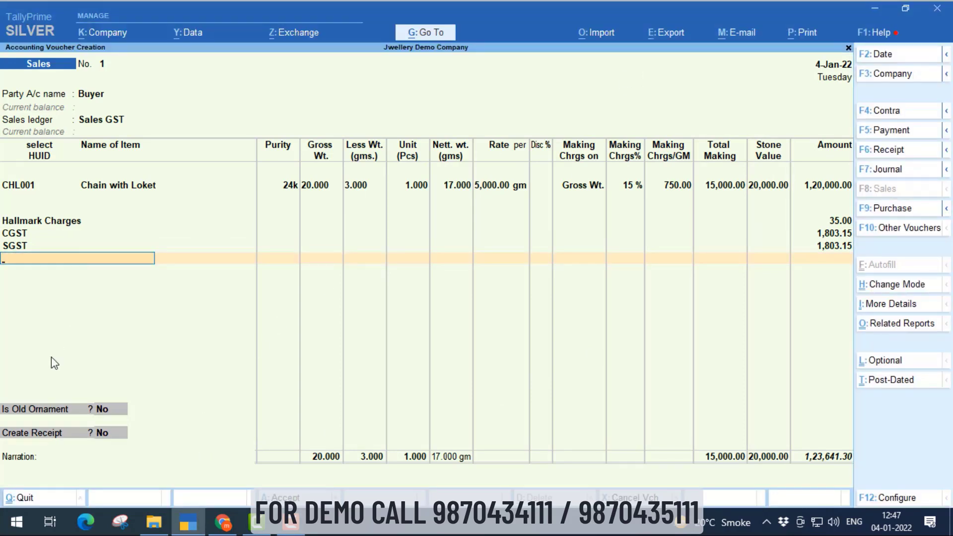
{"action": "key", "text": "Return"}
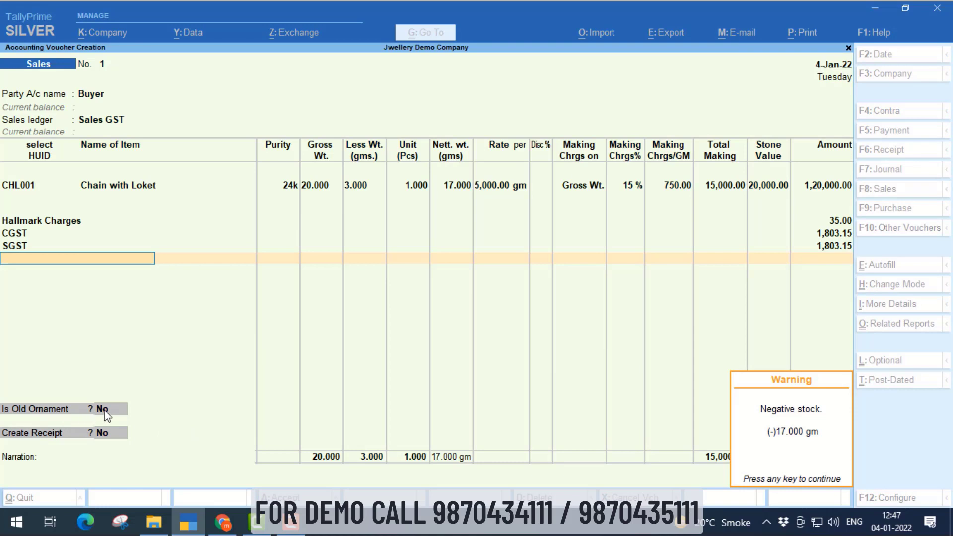
{"action": "key", "text": "Return"}
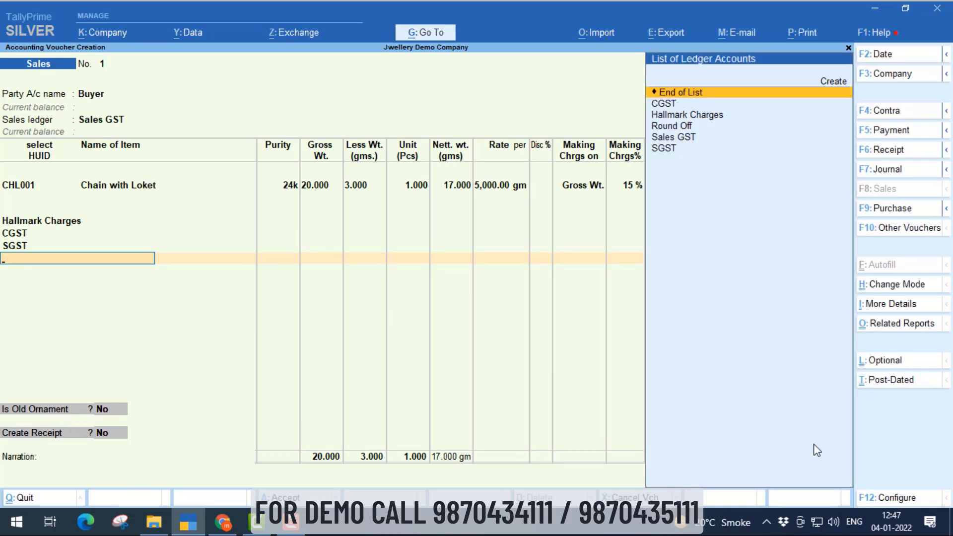
{"action": "key", "text": "Return"}
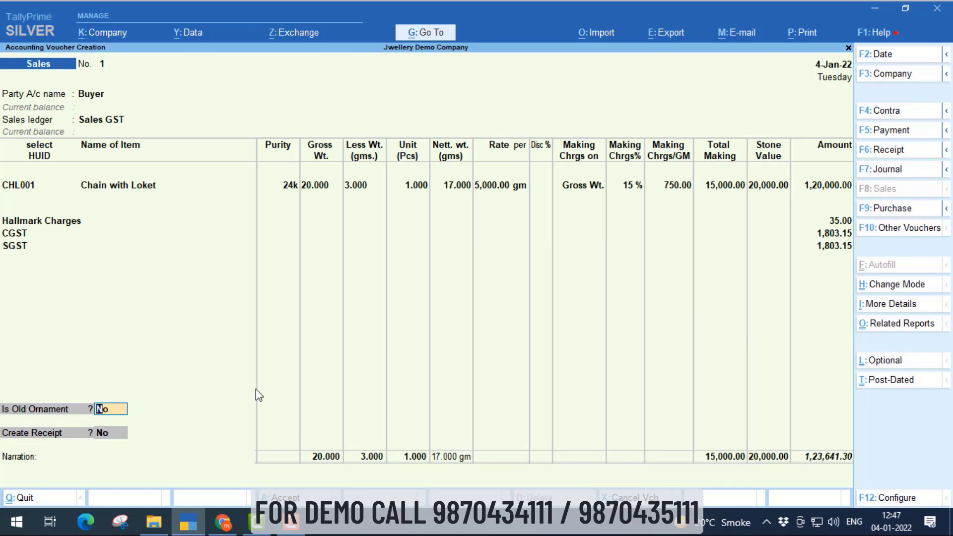
Enable the old ornament exchange on the sales voucher and select Old Ornaments as the first exchanged item.
{"action": "key", "text": "y"}
{"action": "key", "text": "Return"}
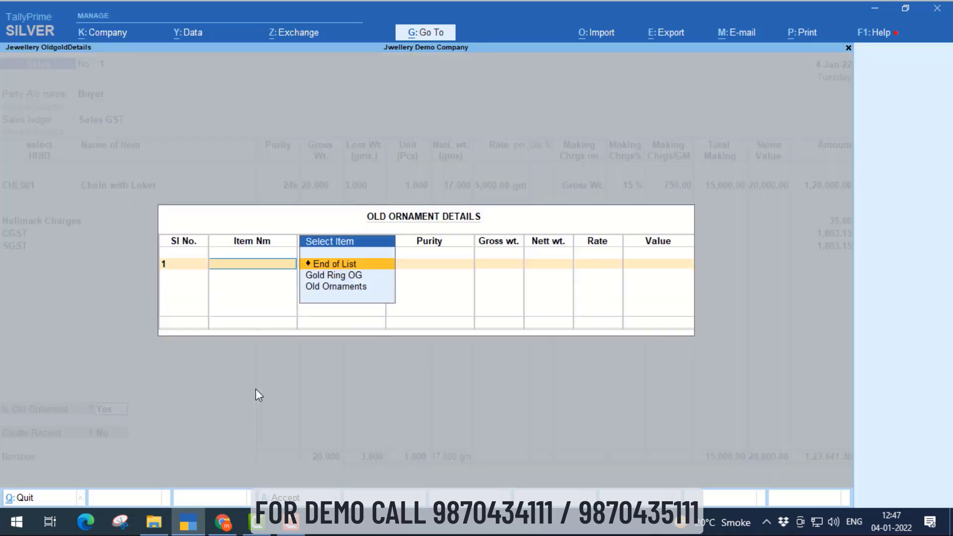
{"action": "key", "text": "Down"}
{"action": "key", "text": "Down"}
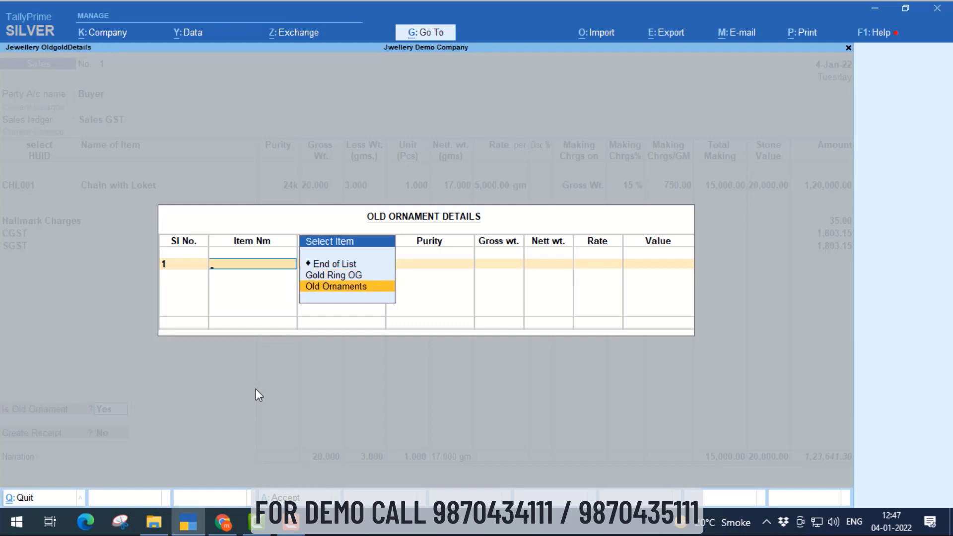
{"action": "key", "text": "Return"}
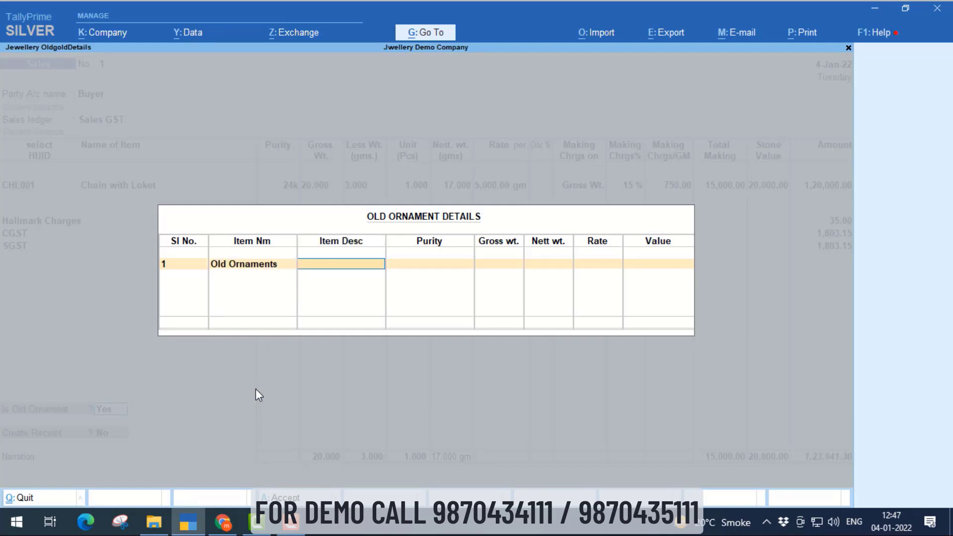
Describe the first old ornament as Ring with Stone and set its purity to 18k.
{"action": "type", "text": "Ring with S"}
{"action": "key", "text": "Return"}
{"action": "key", "text": "Down"}
{"action": "key", "text": "Down"}
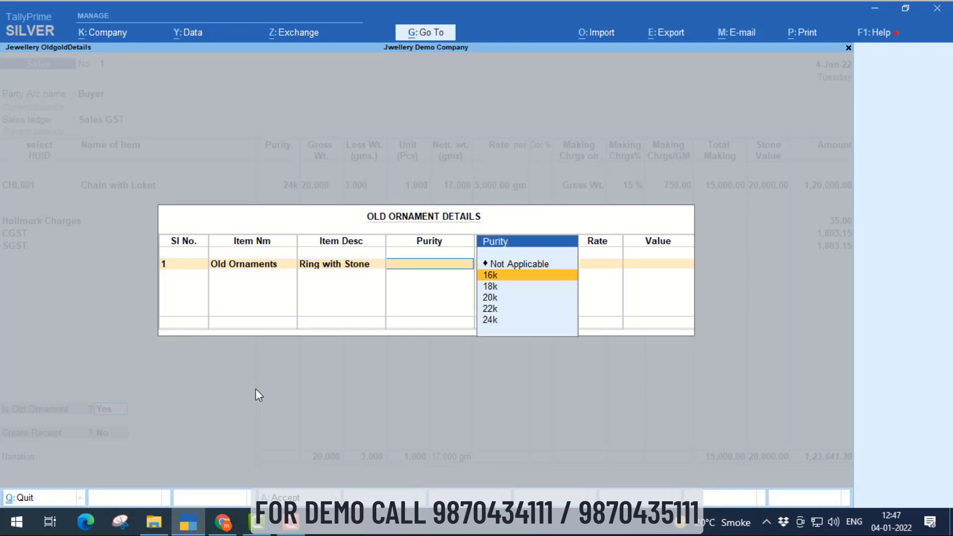
{"action": "key", "text": "Return"}
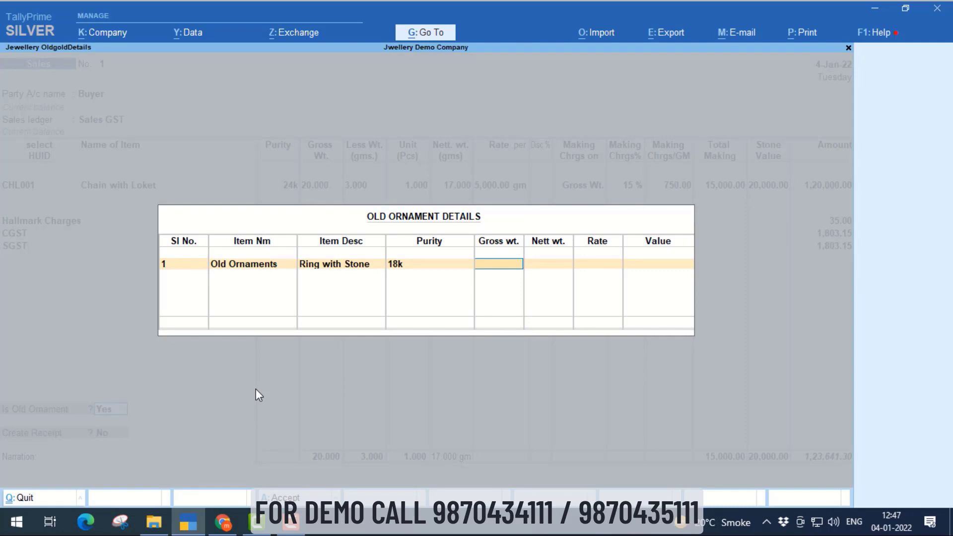
Enter a gross weight of 5, net weight of 3 and rate of 3000 for Ring with Stone, accepting its computed value.
{"action": "type", "text": "5"}
{"action": "key", "text": "Return"}
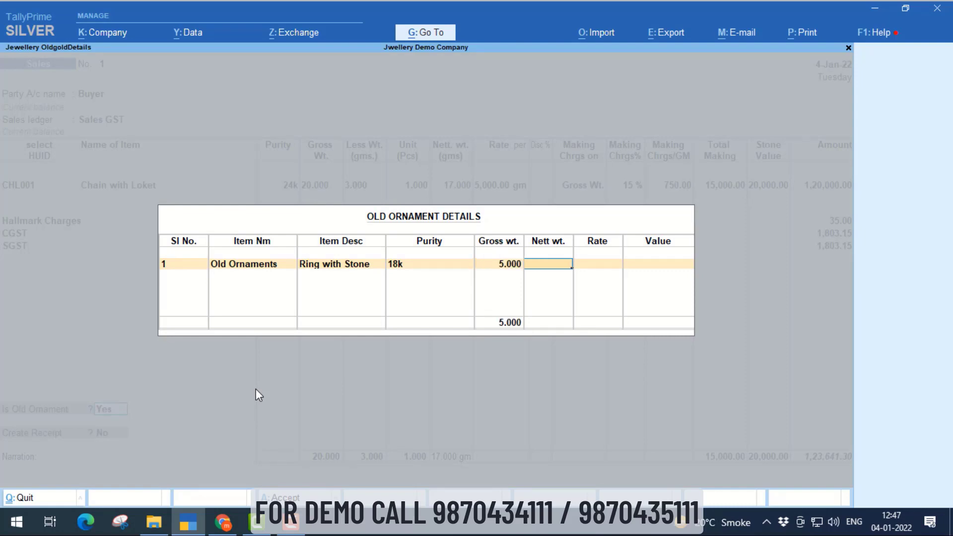
{"action": "type", "text": "3"}
{"action": "key", "text": "Return"}
{"action": "type", "text": "3000"}
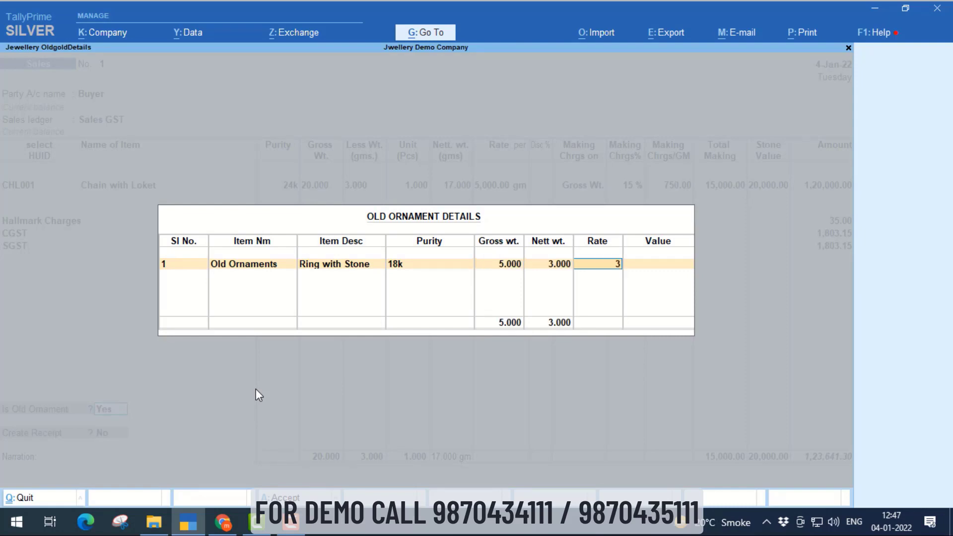
{"action": "key", "text": "Return"}
{"action": "key", "text": "Return"}
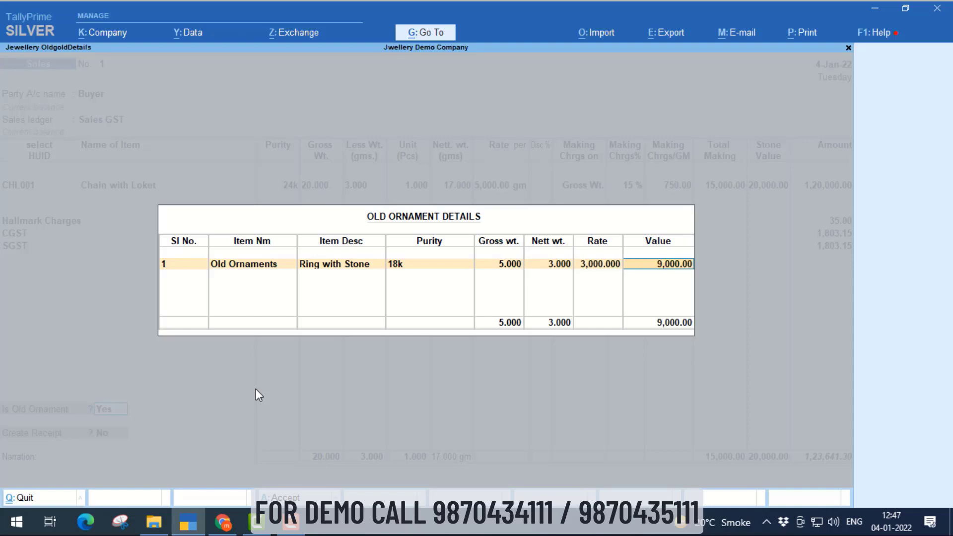
Add a second Old Ornaments line described as Ear Rings with 18k purity.
{"action": "key", "text": "Down"}
{"action": "key", "text": "Down"}
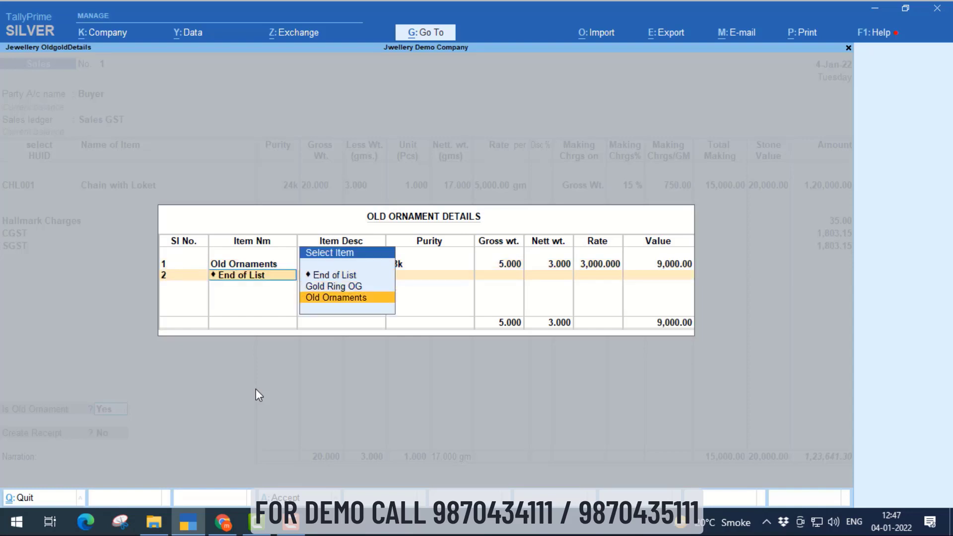
{"action": "key", "text": "Return"}
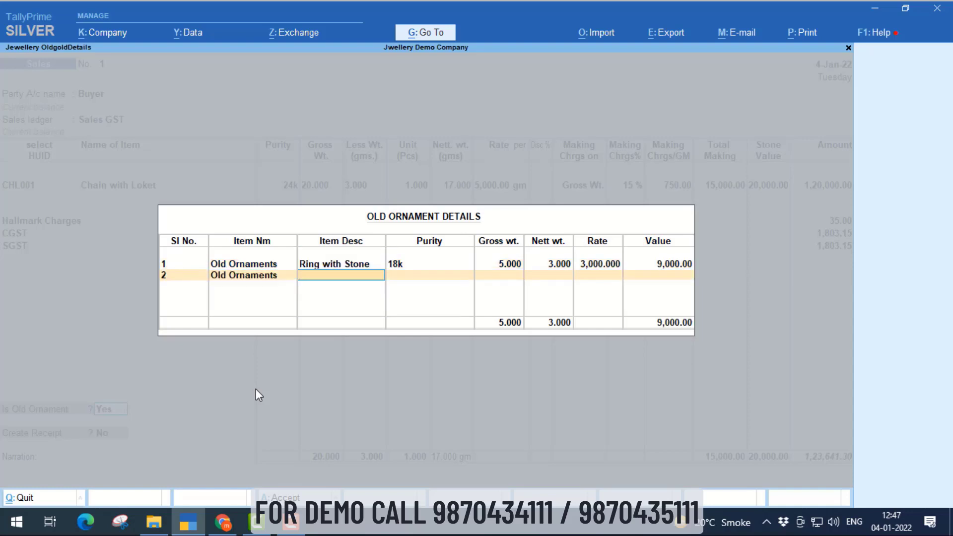
{"action": "type", "text": "Ear Rings"}
{"action": "key", "text": "Return"}
{"action": "key", "text": "Down"}
{"action": "key", "text": "Down"}
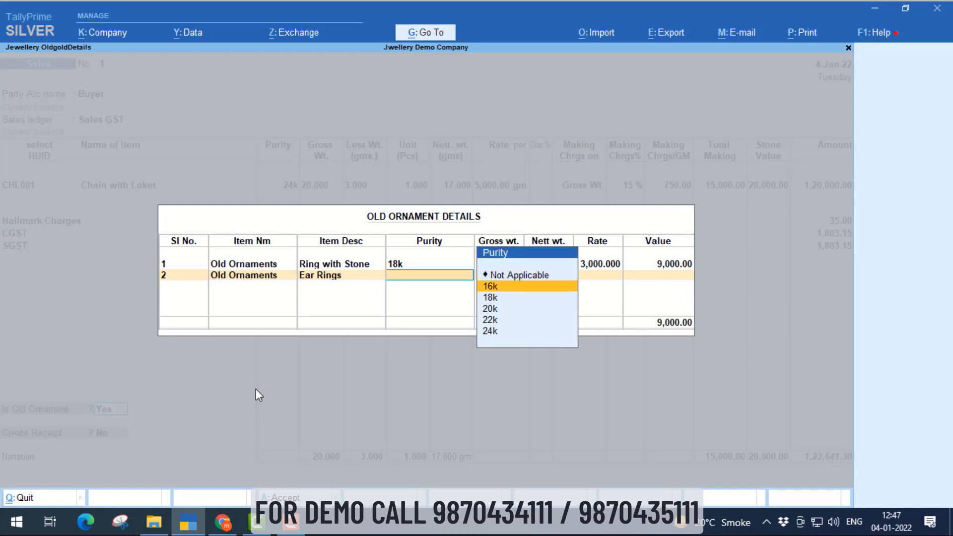
{"action": "key", "text": "Return"}
Enter gross and net weights of 2 and a rate of 3000 for Ear Rings, and end the old ornament list.
{"action": "type", "text": "2"}
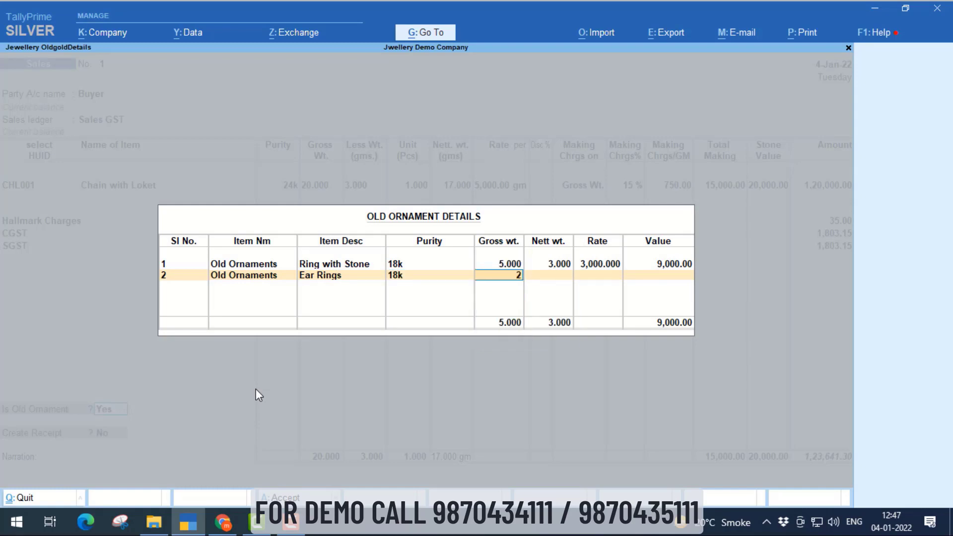
{"action": "key", "text": "Return"}
{"action": "type", "text": "2"}
{"action": "key", "text": "Return"}
{"action": "type", "text": "3000"}
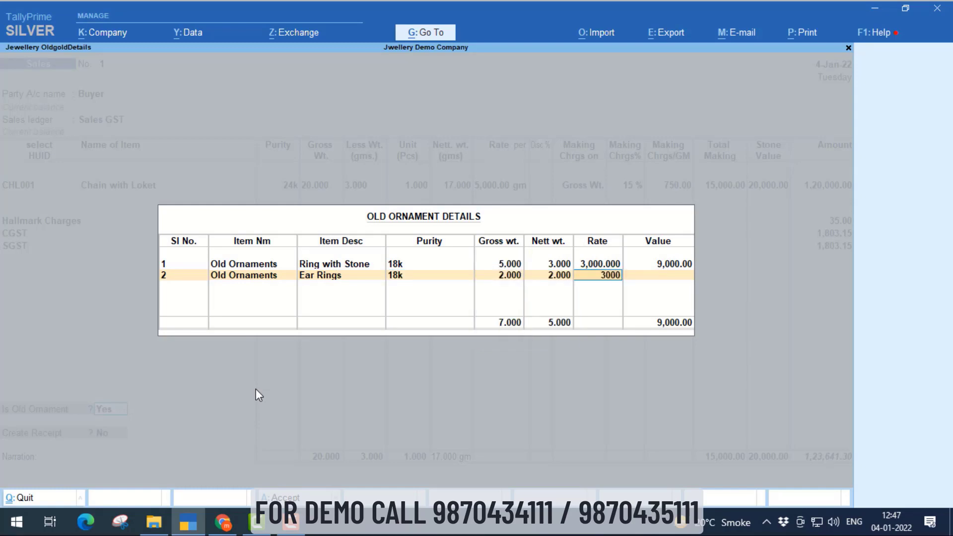
{"action": "key", "text": "Return"}
{"action": "key", "text": "Return"}
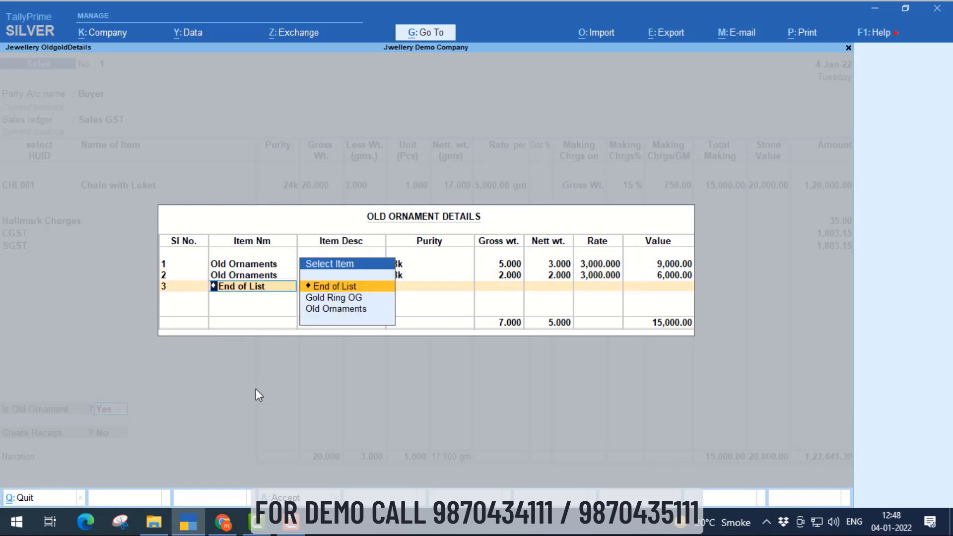
{"action": "key", "text": "Return"}
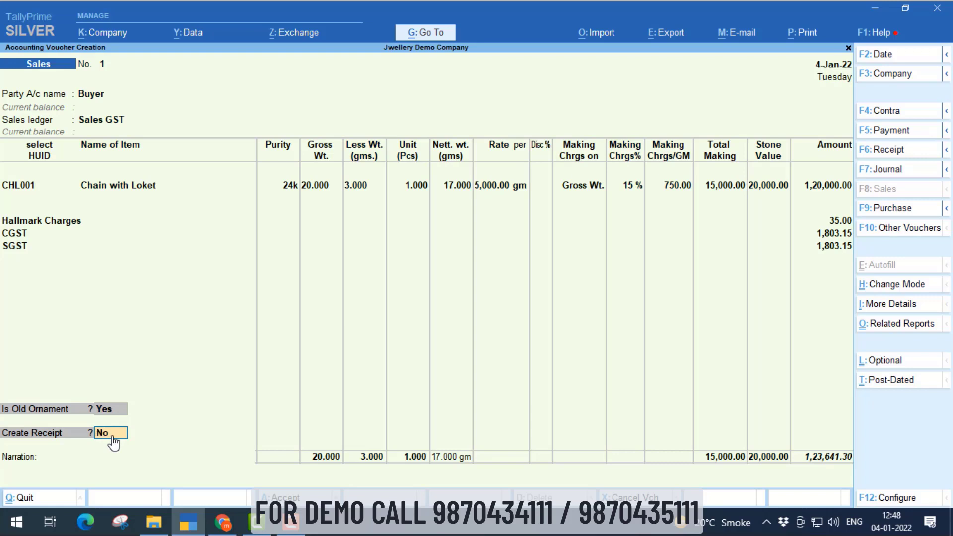
Enable receipt creation on the sales voucher and record 20,000 received in Cash.
{"action": "key", "text": "y"}
{"action": "key", "text": "Return"}
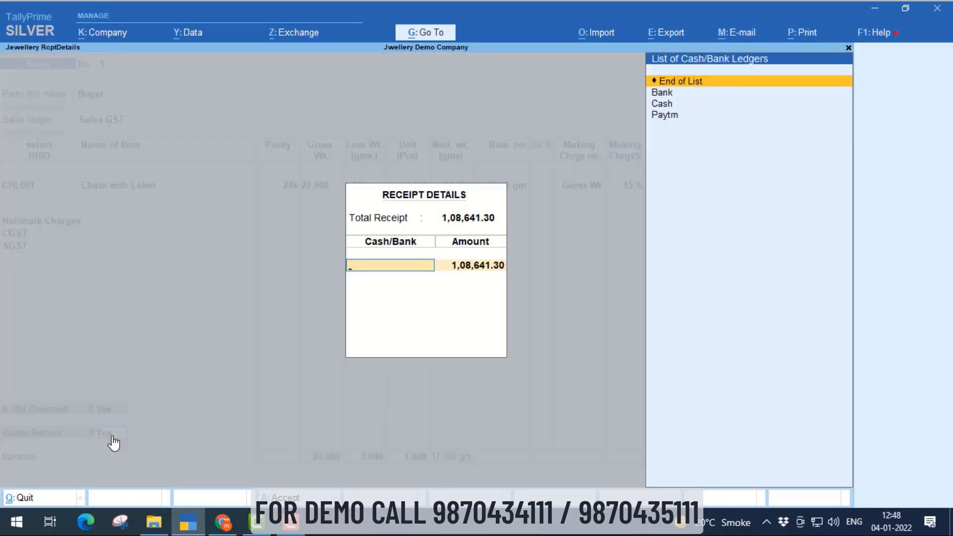
{"action": "key", "text": "Down"}
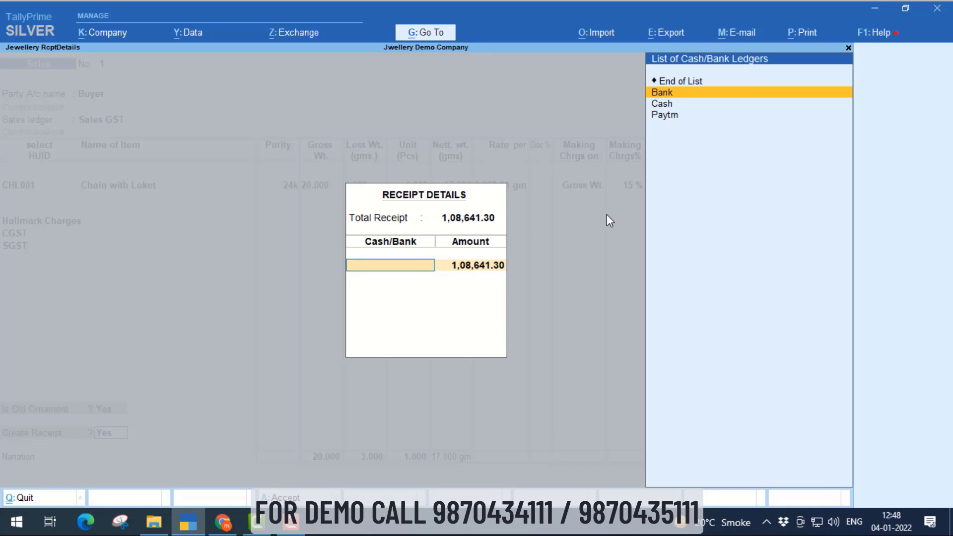
{"action": "key", "text": "Down"}
{"action": "key", "text": "Return"}
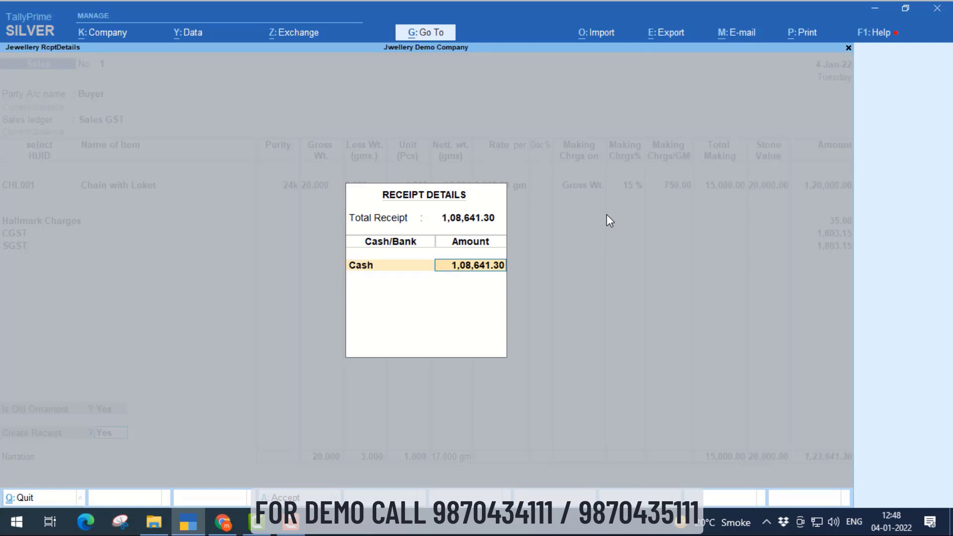
{"action": "type", "text": "20000"}
{"action": "key", "text": "Return"}
Allocate the remaining receipt amount of 88,641.30 to the Bank ledger.
{"action": "key", "text": "Down"}
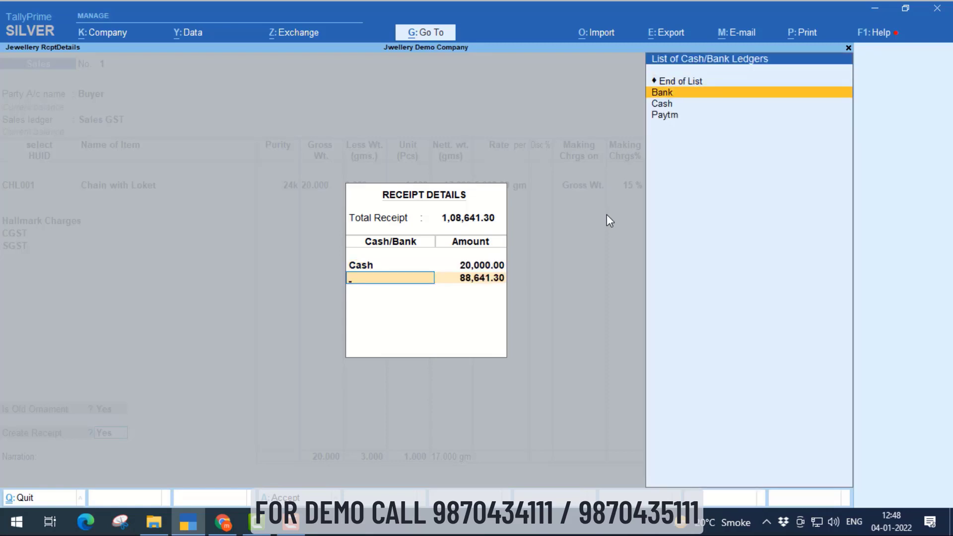
{"action": "key", "text": "Return"}
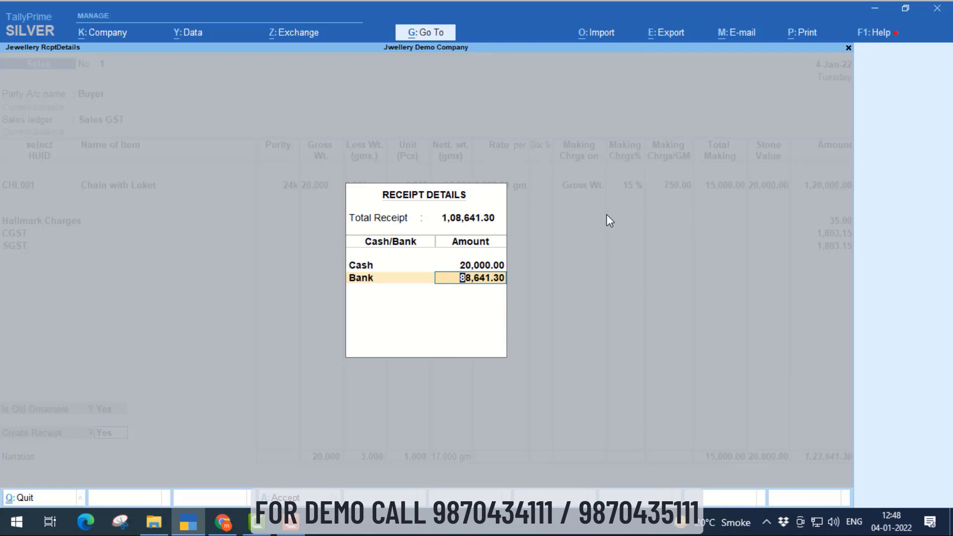
{"action": "key", "text": "Return"}
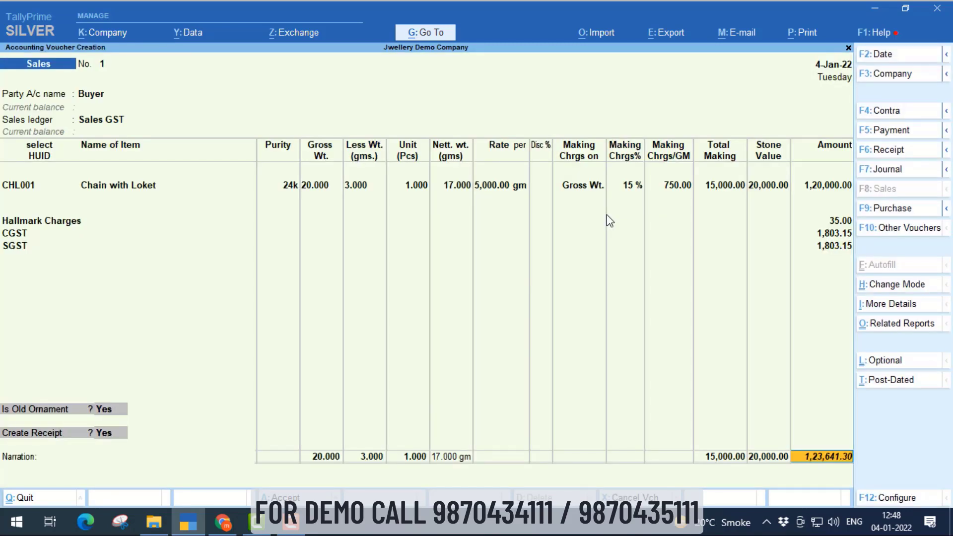
Accept the default New Ref bill-wise details for Buyer and save the sales voucher.
{"action": "key", "text": "Return"}
{"action": "key", "text": "Return"}
{"action": "key", "text": "Return"}
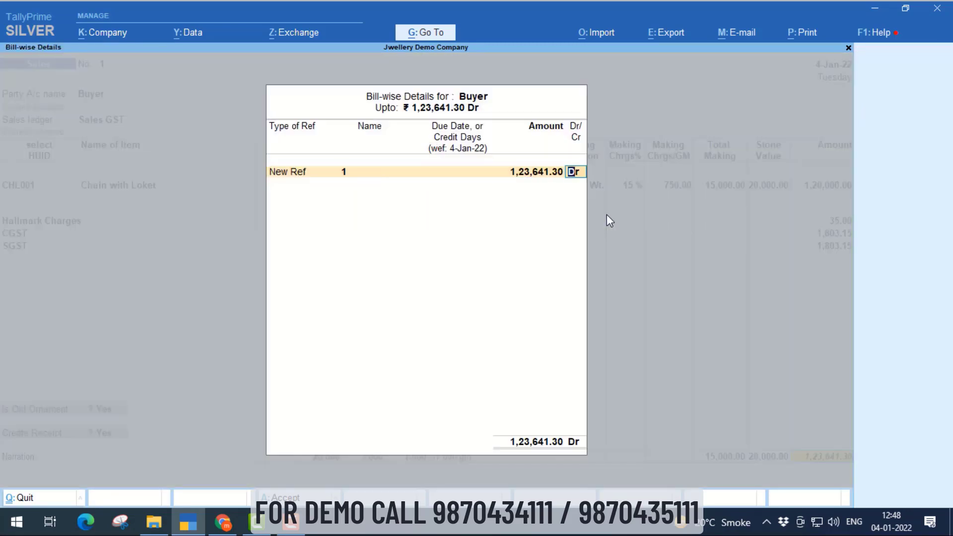
{"action": "key", "text": "Return"}
{"action": "key", "text": "Return"}
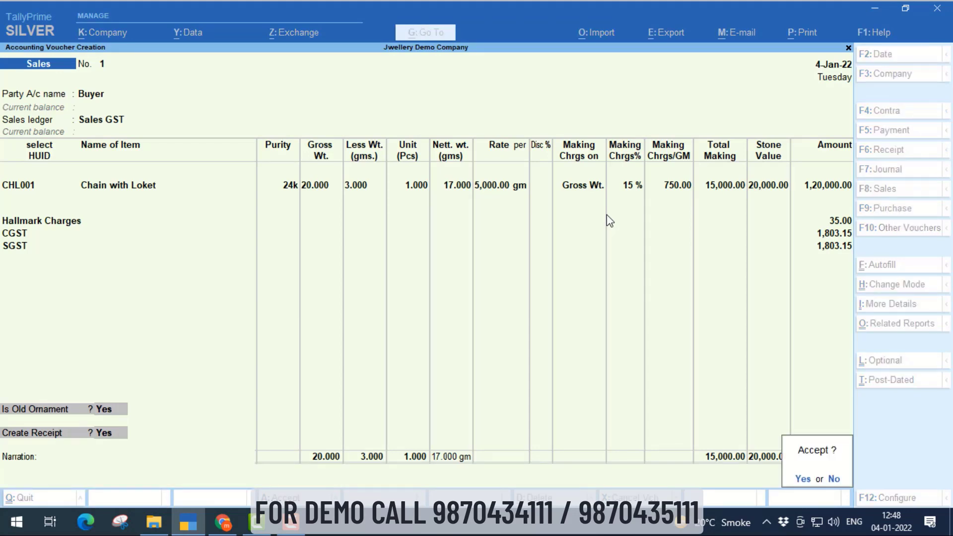
{"action": "key", "text": "Return"}
Leave voucher entry and open the Day Book.
{"action": "key", "text": "Escape"}
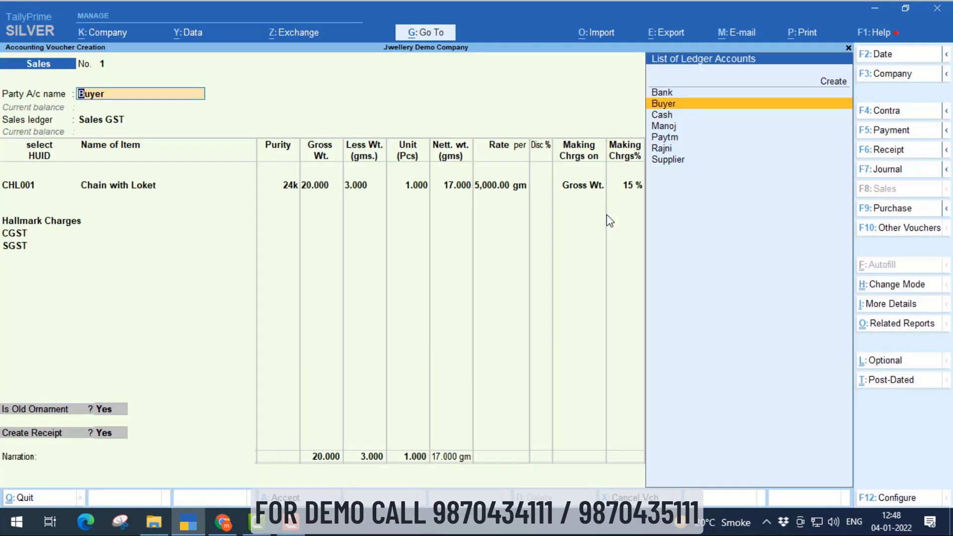
{"action": "key", "text": "F6"}
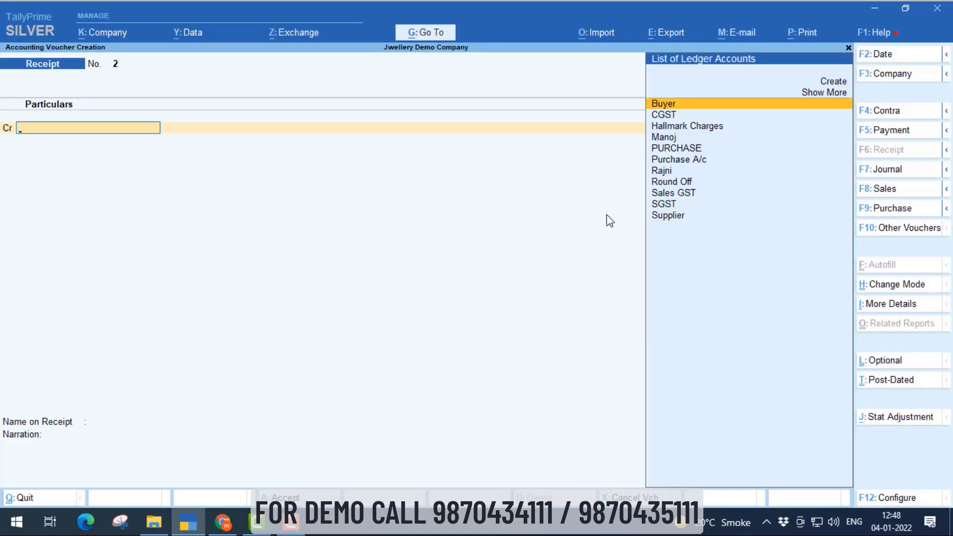
{"action": "key", "text": "Escape"}
{"action": "key", "text": "Down"}
{"action": "key", "text": "Return"}
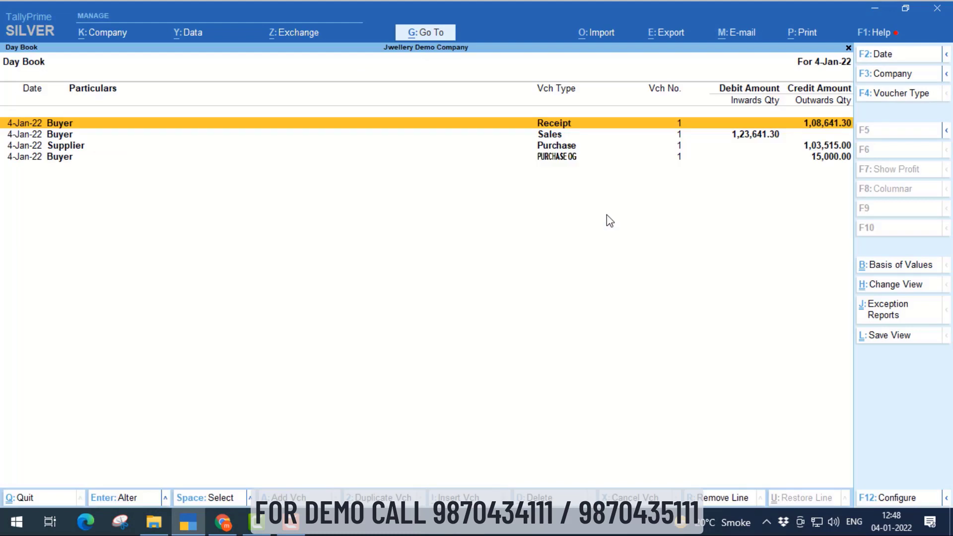
View the Supplier Purchase voucher from the Day Book and return to the list.
{"action": "key", "text": "Down"}
{"action": "key", "text": "Down"}
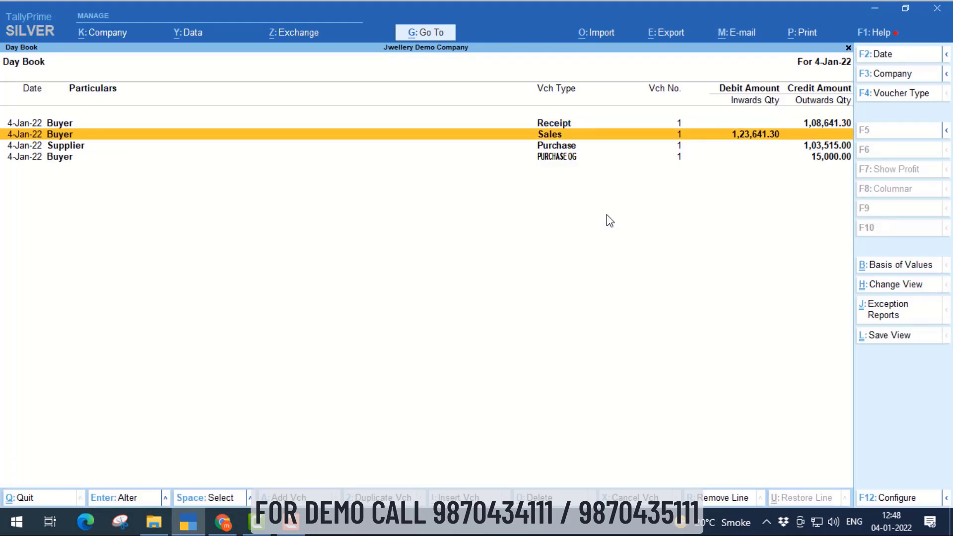
{"action": "key", "text": "Return"}
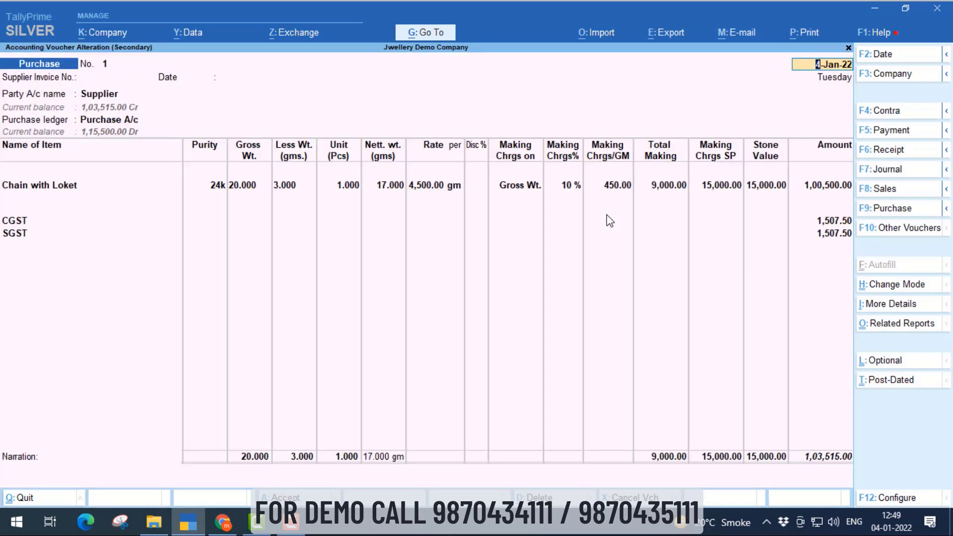
{"action": "key", "text": "BackSpace"}
{"action": "key", "text": "Escape"}
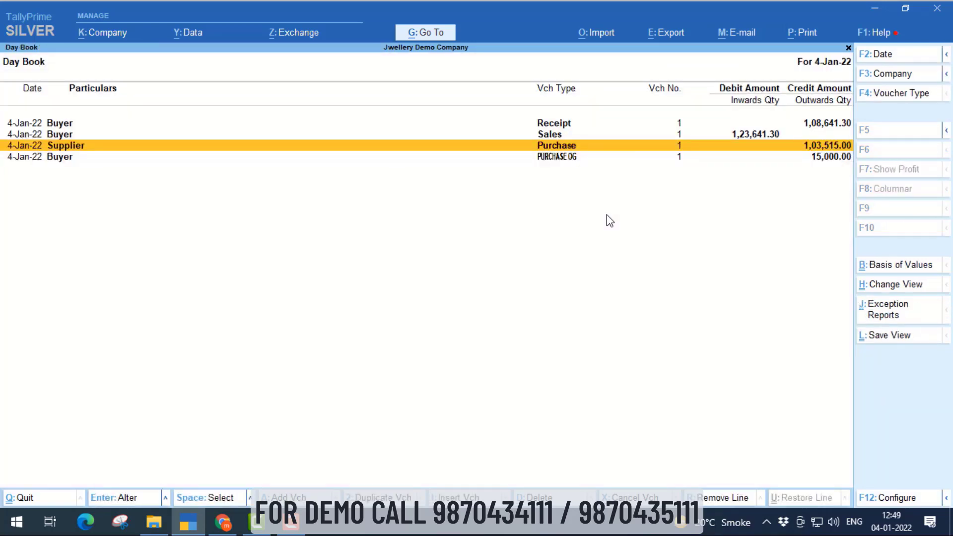
Examine the Buyer Receipt voucher's Cash and Bank split, and quit it without saving.
{"action": "key", "text": "Up"}
{"action": "key", "text": "Up"}
{"action": "key", "text": "Return"}
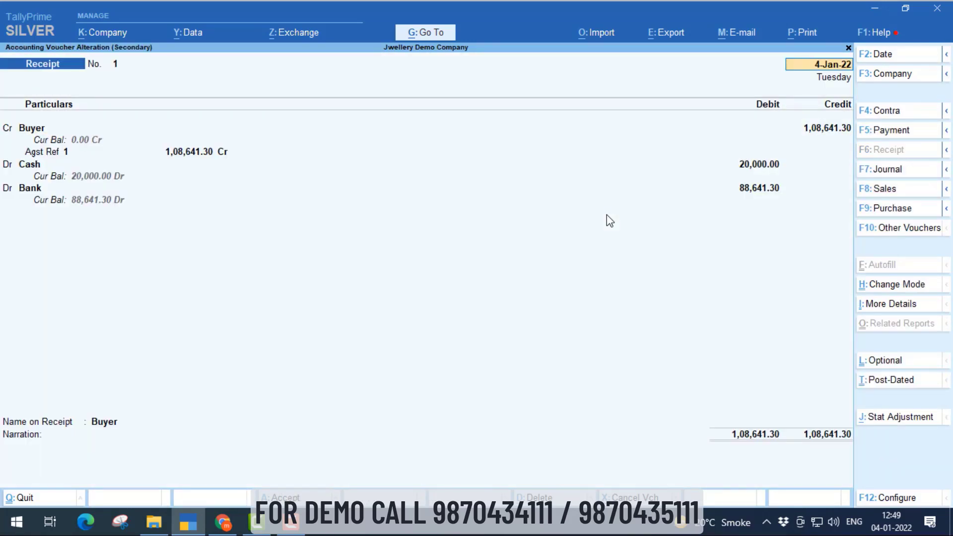
{"action": "key", "text": "BackSpace"}
{"action": "key", "text": "Escape"}
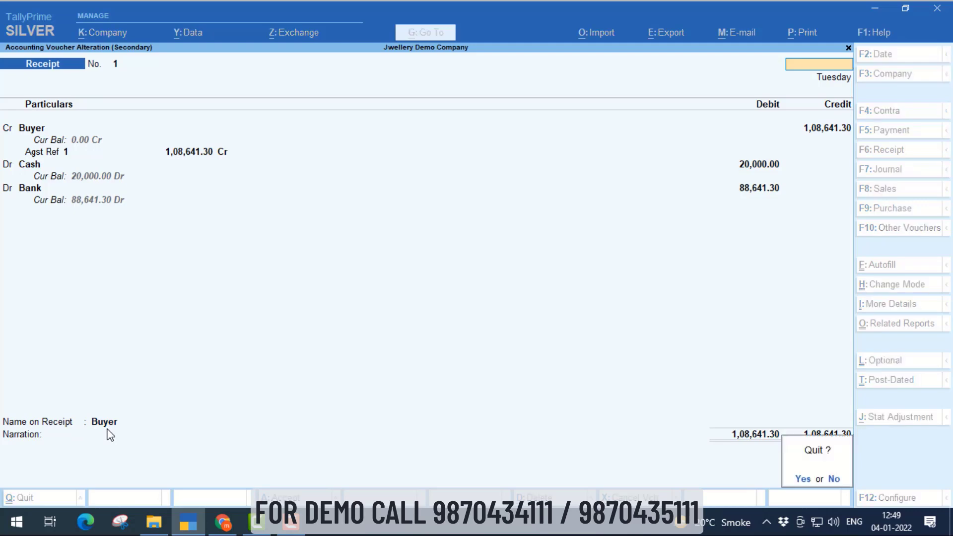
{"action": "key", "text": "y"}
View and close the Buyer Sales voucher, and open the PURCHASE OG voucher from the Day Book.
{"action": "key", "text": "Down"}
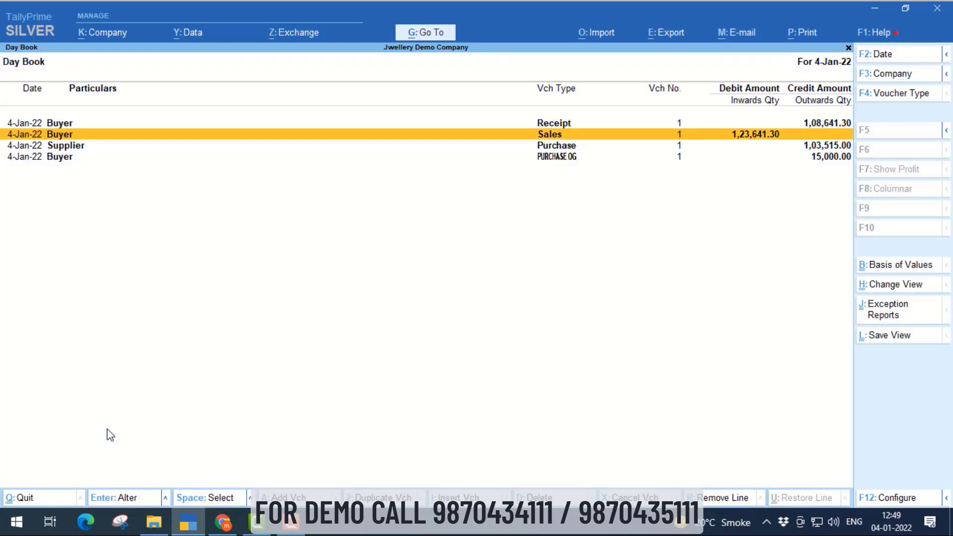
{"action": "key", "text": "Return"}
{"action": "key", "text": "Escape"}
{"action": "key", "text": "y"}
{"action": "key", "text": "Down"}
{"action": "key", "text": "Down"}
{"action": "key", "text": "Return"}
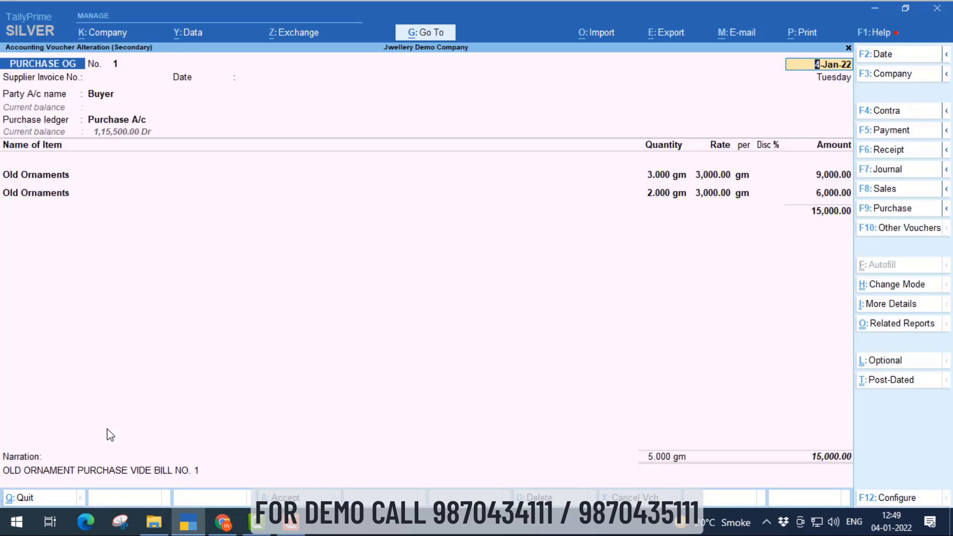
Open the PURCHASE OG voucher's configuration and set Show more configurations to Yes.
{"action": "left_click", "coordinate": [884, 497]}
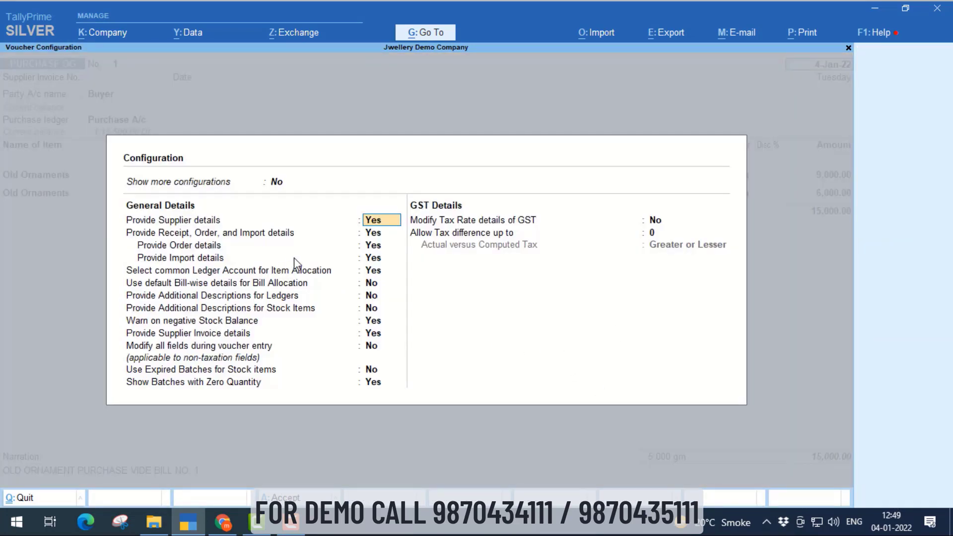
{"action": "key", "text": "Up"}
{"action": "type", "text": "y"}
{"action": "key", "text": "Return"}
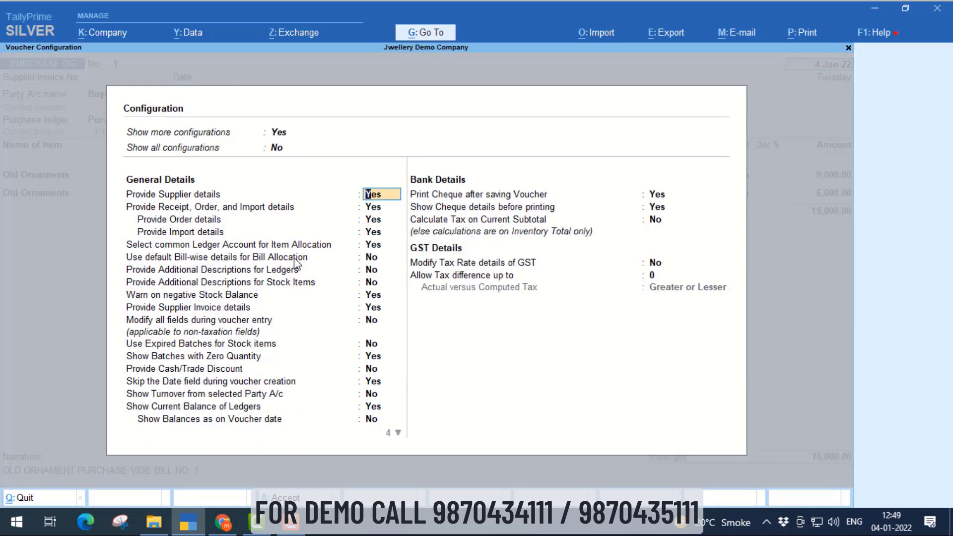
Set Show all configurations to Yes, enable additional descriptions for stock items, and save the voucher configuration.
{"action": "key", "text": "Up"}
{"action": "type", "text": "y"}
{"action": "key", "text": "Return"}
{"action": "key", "text": "Down"}
{"action": "key", "text": "Down"}
{"action": "key", "text": "Down"}
{"action": "key", "text": "Down"}
{"action": "key", "text": "Down"}
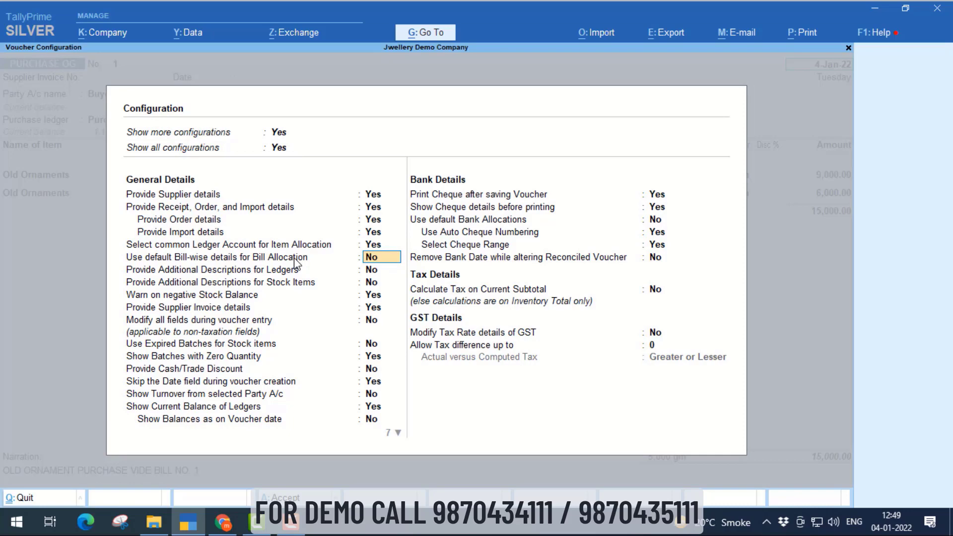
{"action": "key", "text": "Down"}
{"action": "key", "text": "Down"}
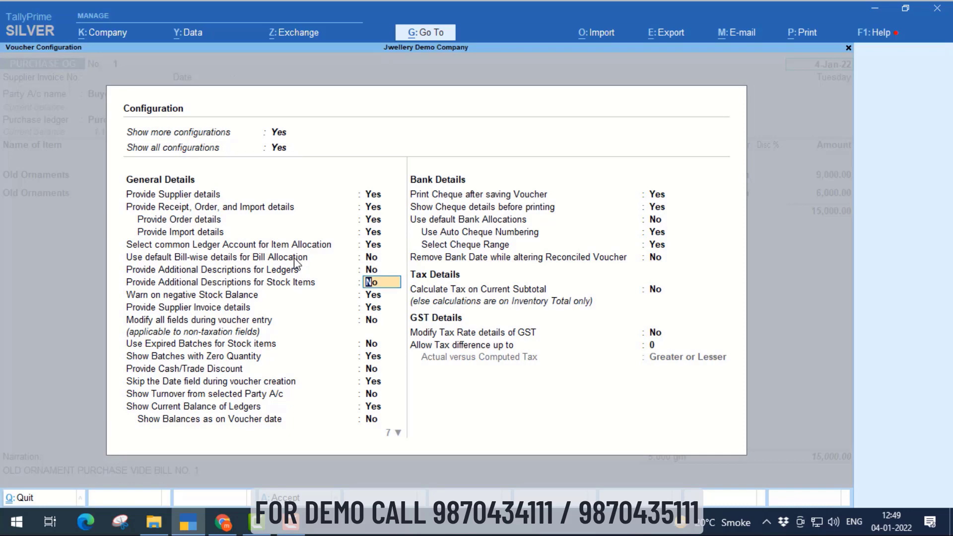
{"action": "key", "text": "Down"}
{"action": "key", "text": "ctrl+a"}
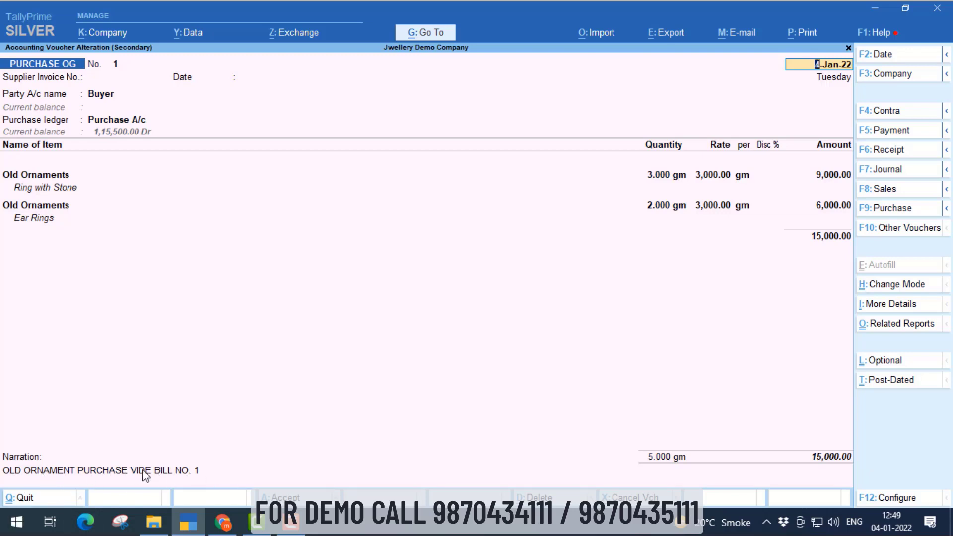
Save the PURCHASE OG voucher and open the Buyer Sales voucher from the Day Book.
{"action": "key", "text": "ctrl"}
{"action": "key", "text": "ctrl"}
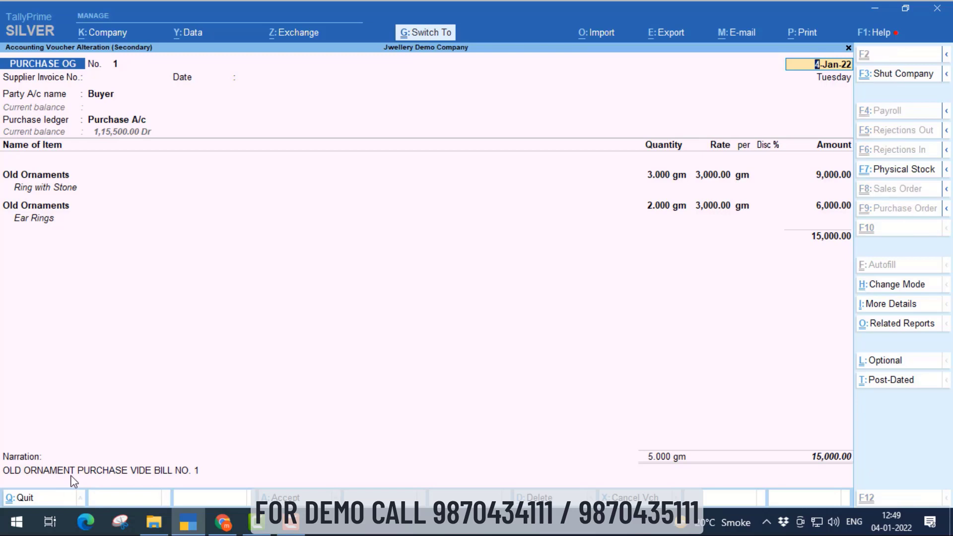
{"action": "key", "text": "ctrl+a"}
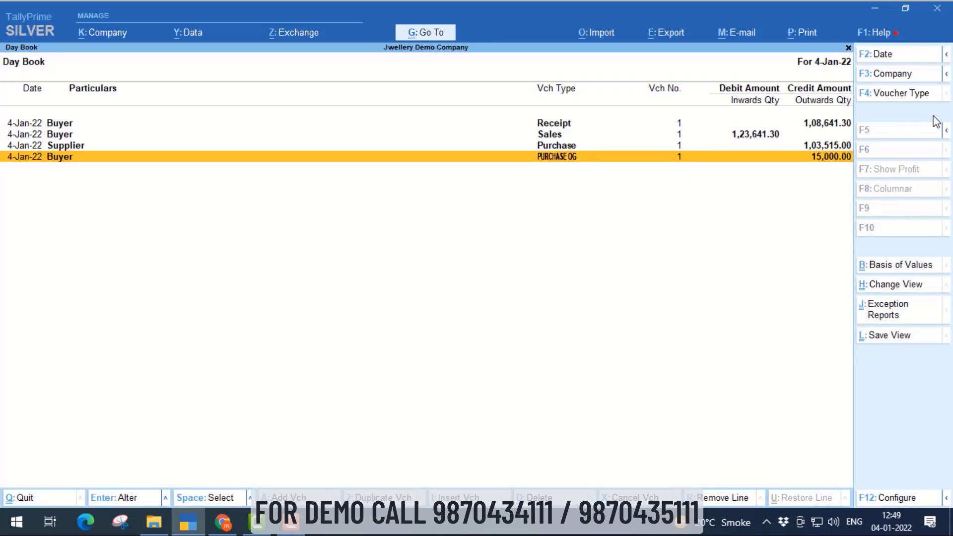
{"action": "key", "text": "Up"}
{"action": "key", "text": "Up"}
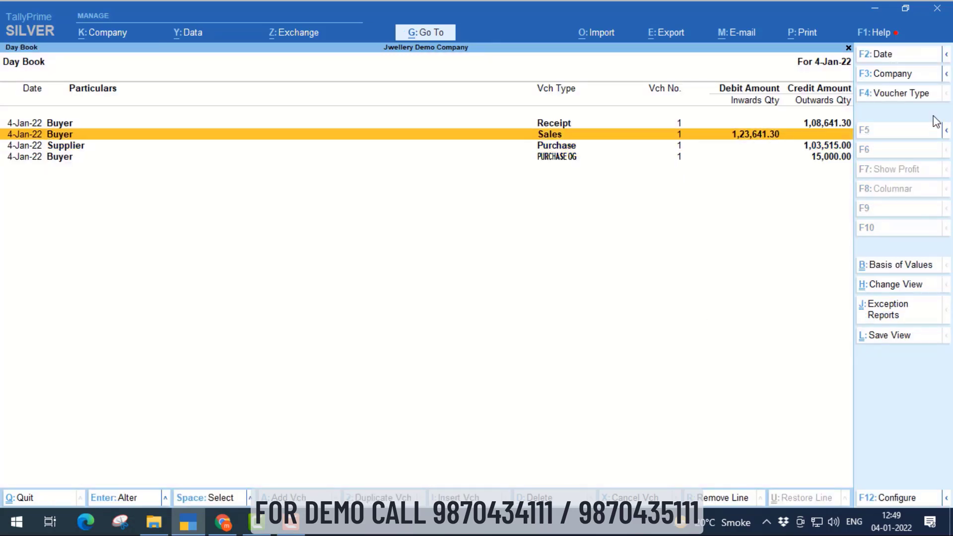
{"action": "key", "text": "Return"}
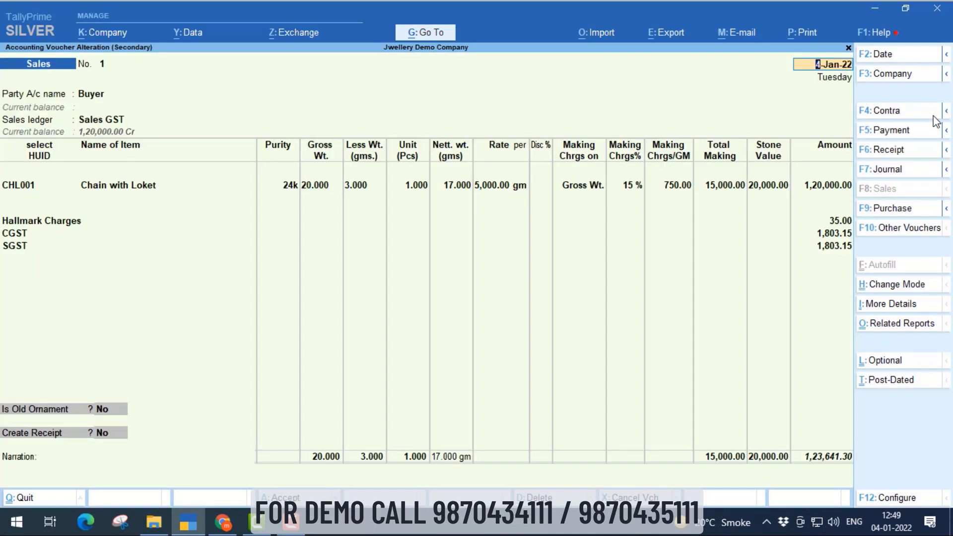
Open the Sales voucher's print configuration and search its settings for Print.
{"action": "key", "text": "alt+p"}
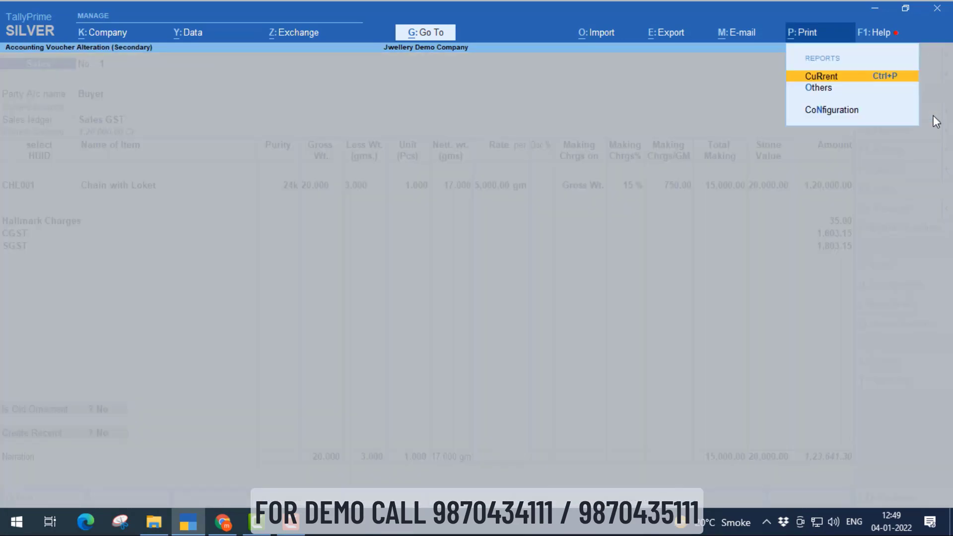
{"action": "key", "text": "Return"}
{"action": "left_click", "coordinate": [366, 330]}
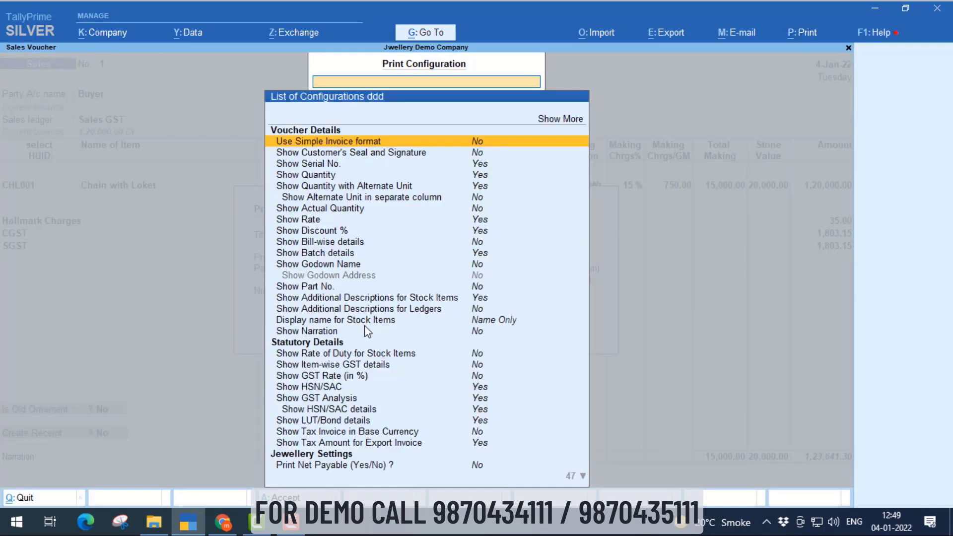
{"action": "type", "text": "Print"}
Set the printer to Microsoft Print to PDF and close the print configuration.
{"action": "key", "text": "Down"}
{"action": "key", "text": "Down"}
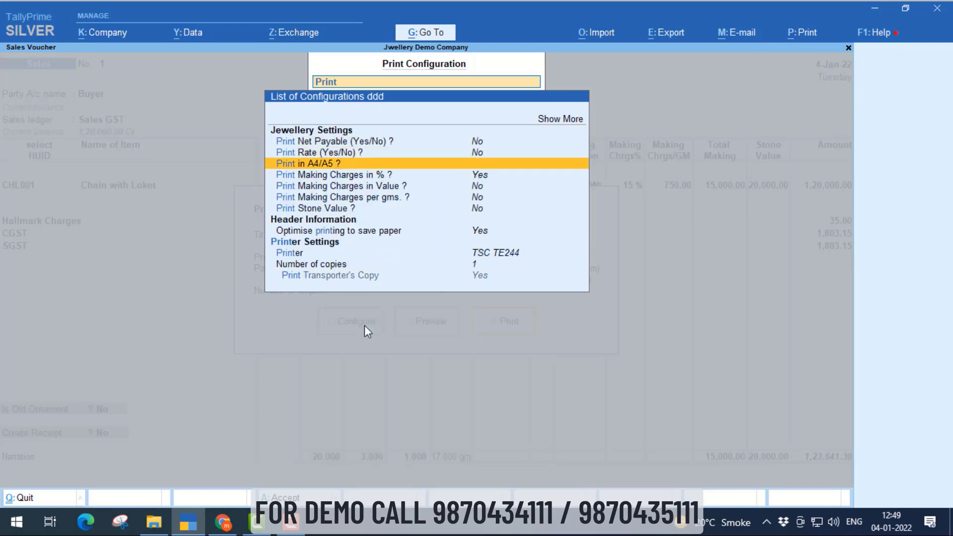
{"action": "key", "text": "Down"}
{"action": "key", "text": "Down"}
{"action": "key", "text": "Down"}
{"action": "key", "text": "Down"}
{"action": "key", "text": "Down"}
{"action": "key", "text": "Down"}
{"action": "key", "text": "Down"}
{"action": "key", "text": "Down"}
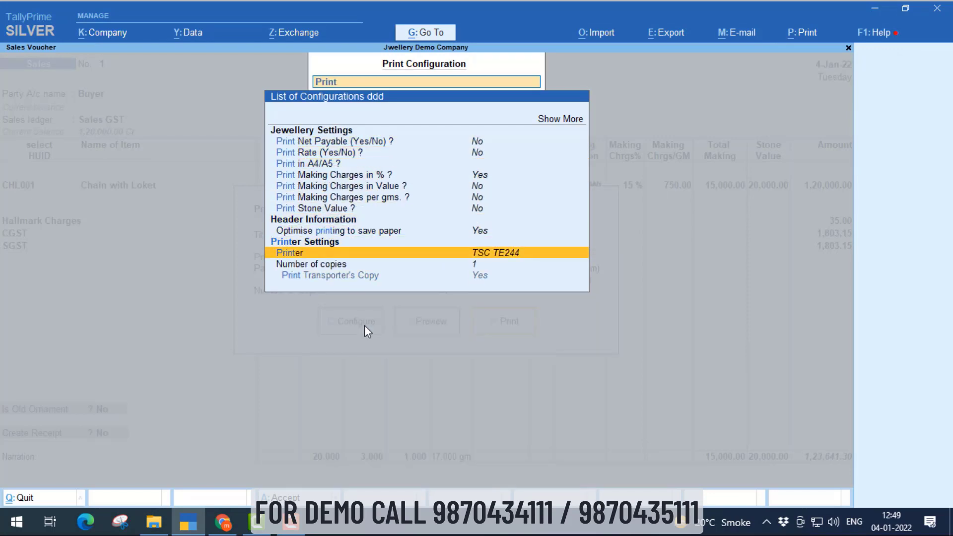
{"action": "key", "text": "Return"}
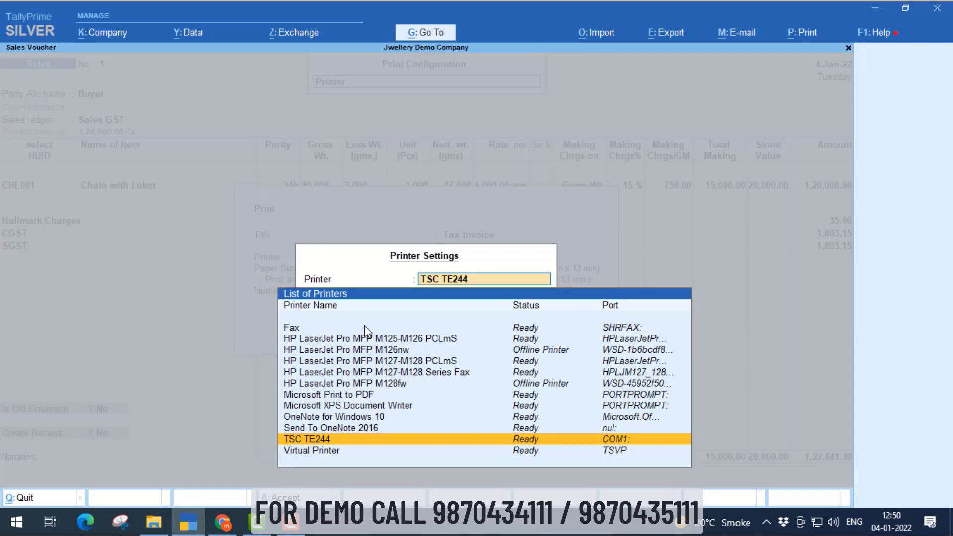
{"action": "key", "text": "Up"}
{"action": "key", "text": "Up"}
{"action": "key", "text": "Up"}
{"action": "key", "text": "Up"}
{"action": "key", "text": "Return"}
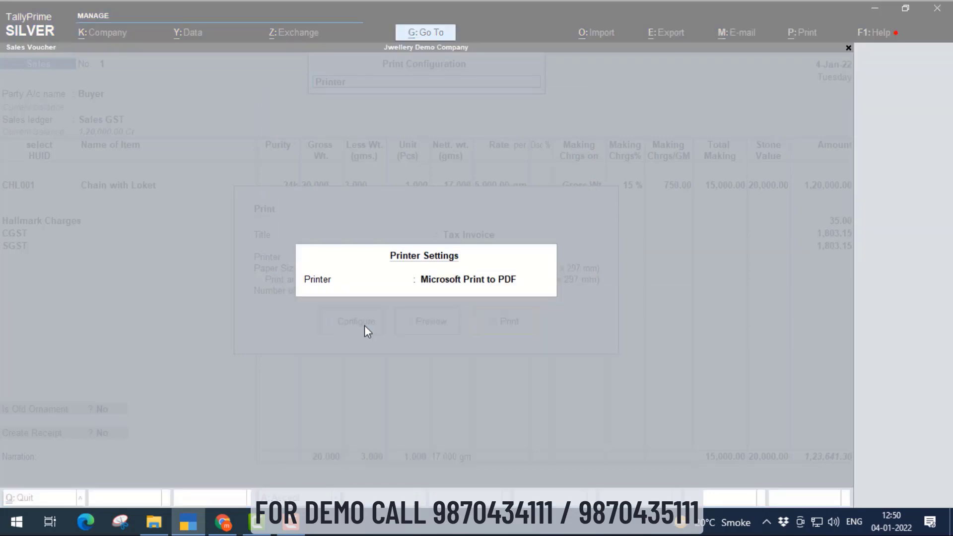
{"action": "left_click", "coordinate": [365, 327]}
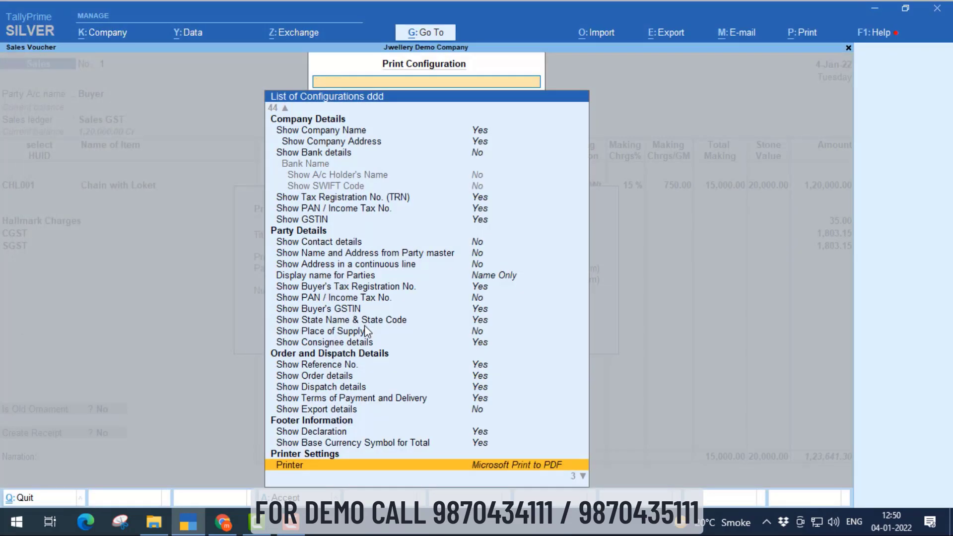
{"action": "key", "text": "Escape"}
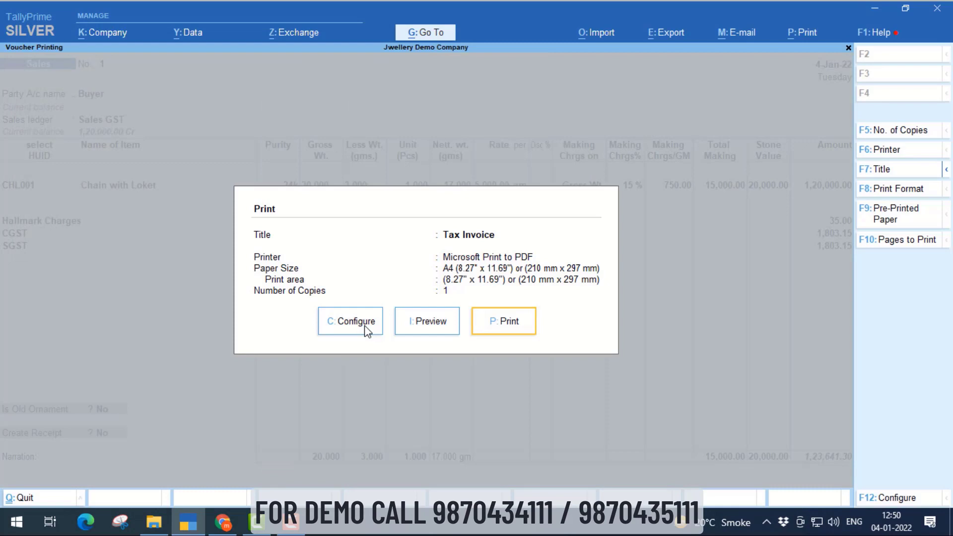
Preview the tax invoice at enlarged size, examine its item, old ornament, receipt and payable details, and close the preview.
{"action": "left_click", "coordinate": [413, 322]}
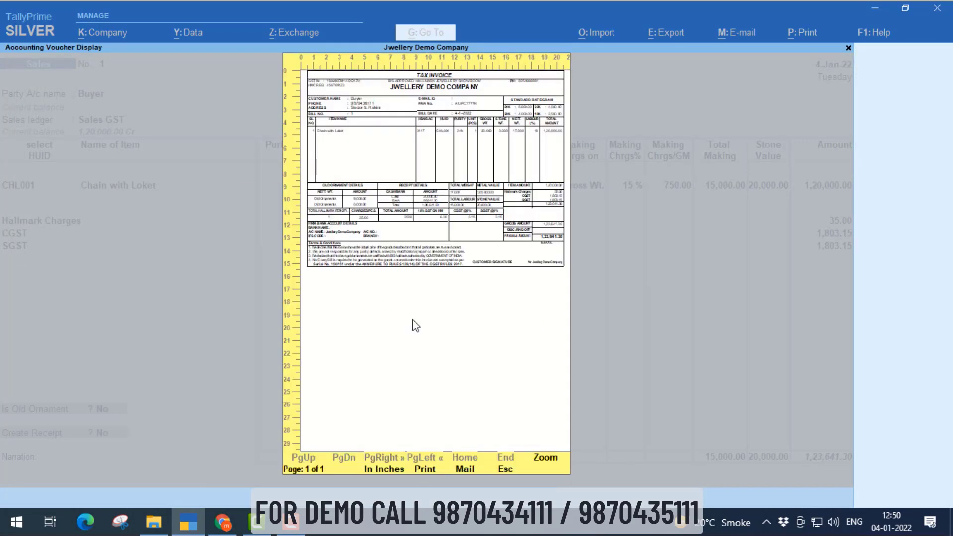
{"action": "left_click", "coordinate": [550, 461]}
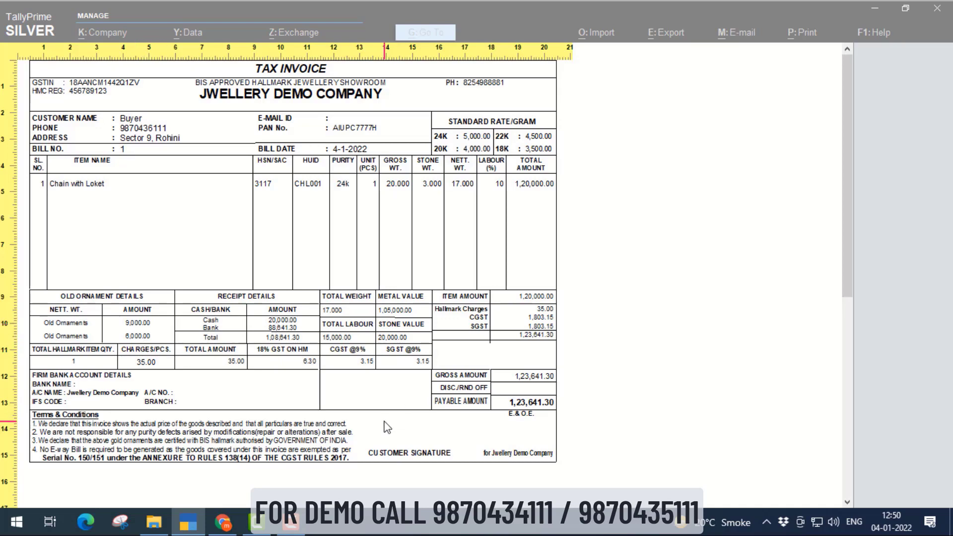
{"action": "scroll", "coordinate": [484, 415], "scroll_direction": "up", "scroll_amount": 2}
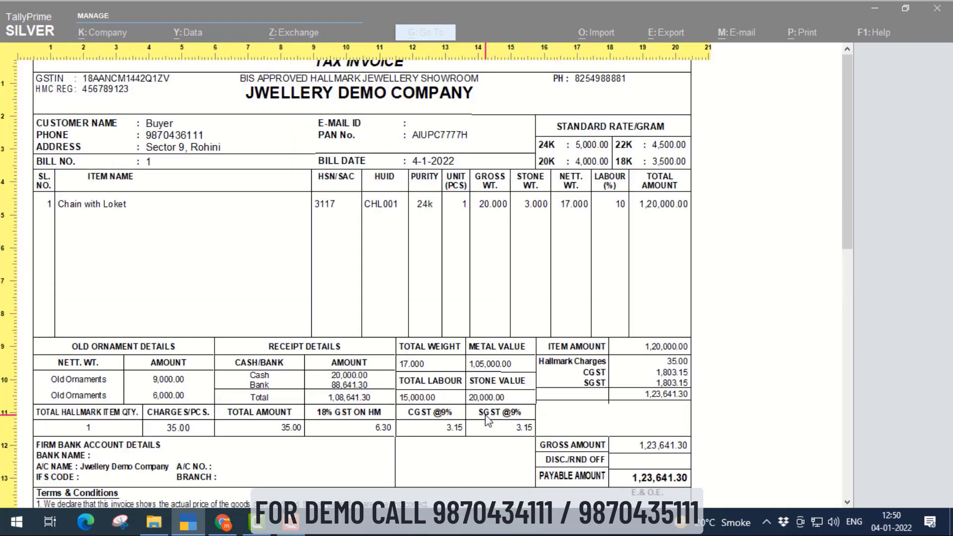
{"action": "scroll", "coordinate": [484, 415], "scroll_direction": "down", "scroll_amount": 5}
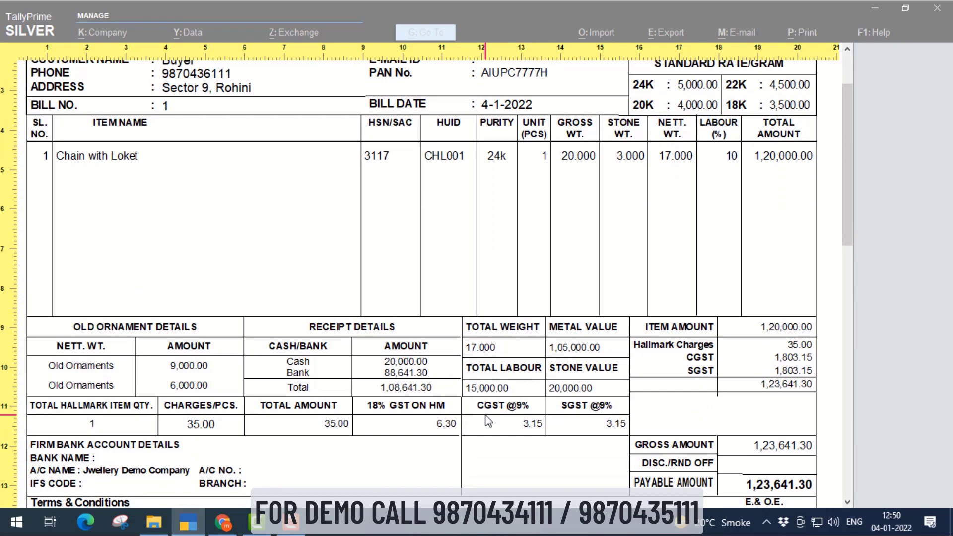
{"action": "scroll", "coordinate": [486, 416], "scroll_direction": "down", "scroll_amount": 3}
{"action": "scroll", "coordinate": [485, 416], "scroll_direction": "up", "scroll_amount": 2}
{"action": "scroll", "coordinate": [486, 416], "scroll_direction": "down", "scroll_amount": 1}
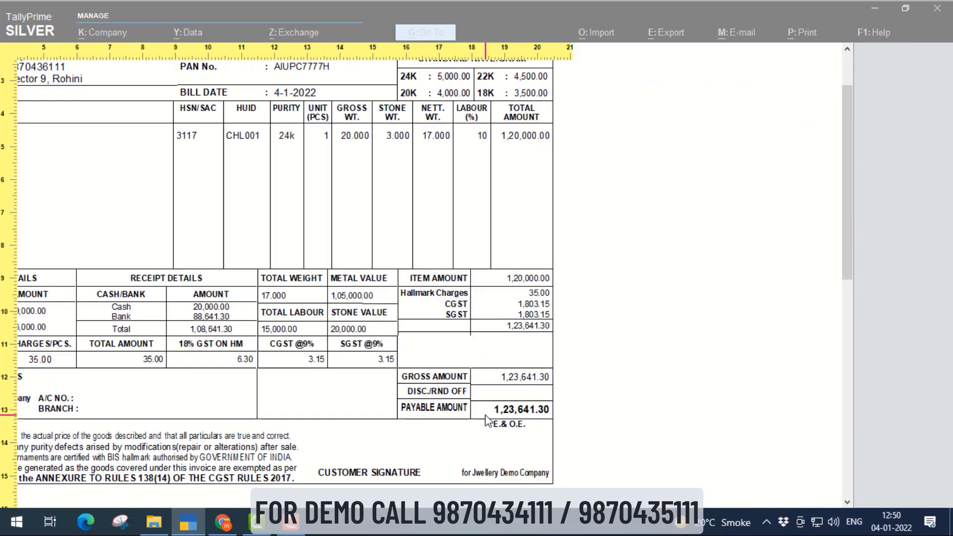
{"action": "scroll", "coordinate": [485, 416], "scroll_direction": "down", "scroll_amount": 1}
{"action": "scroll", "coordinate": [486, 416], "scroll_direction": "up", "scroll_amount": 1}
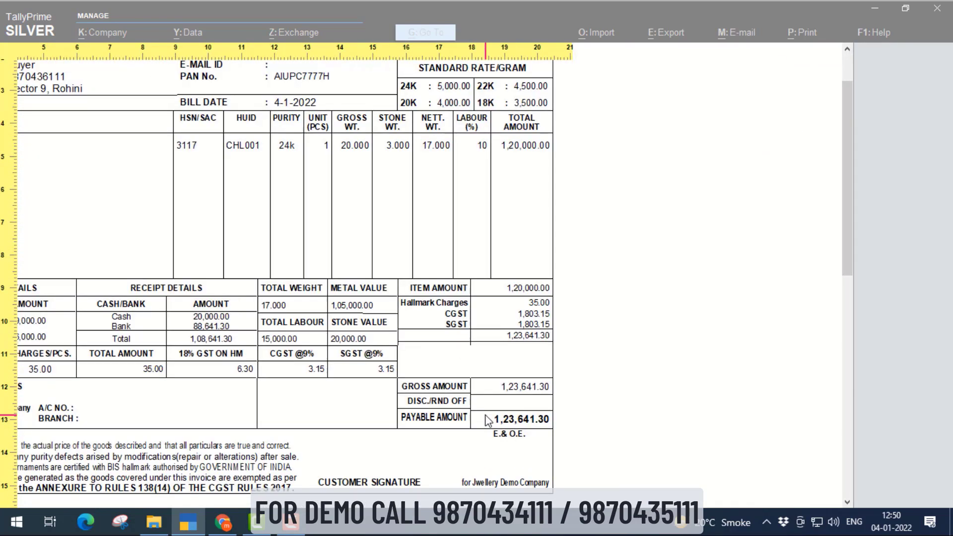
{"action": "scroll", "coordinate": [487, 421], "scroll_direction": "up", "scroll_amount": 1}
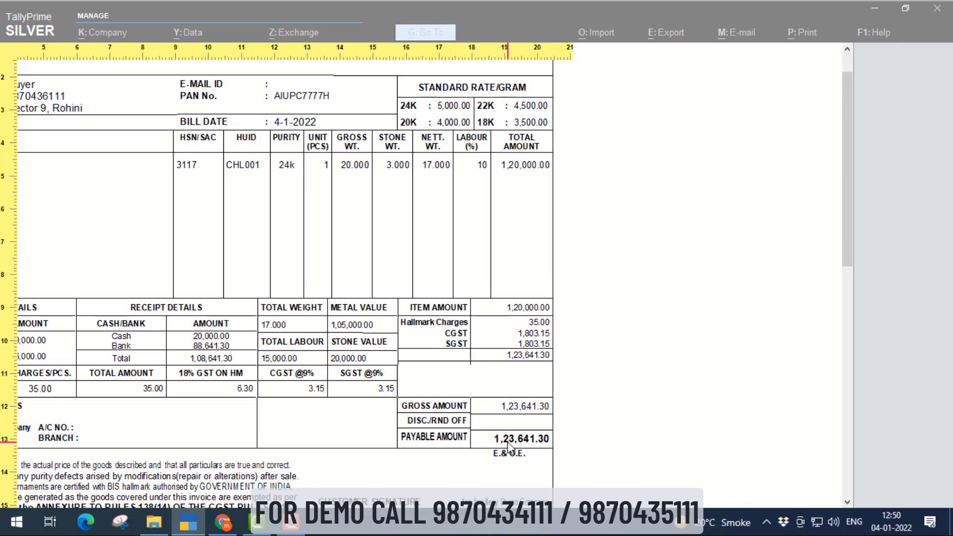
{"action": "left_click_drag", "start_coordinate": [845, 240], "coordinate": [834, 187]}
{"action": "scroll", "coordinate": [501, 312], "scroll_direction": "down", "scroll_amount": 1}
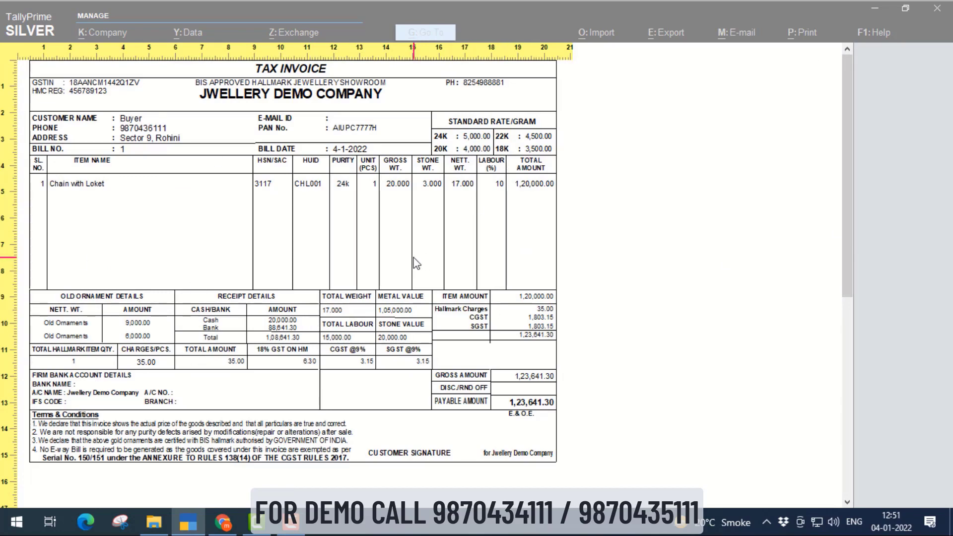
{"action": "key", "text": "Escape"}
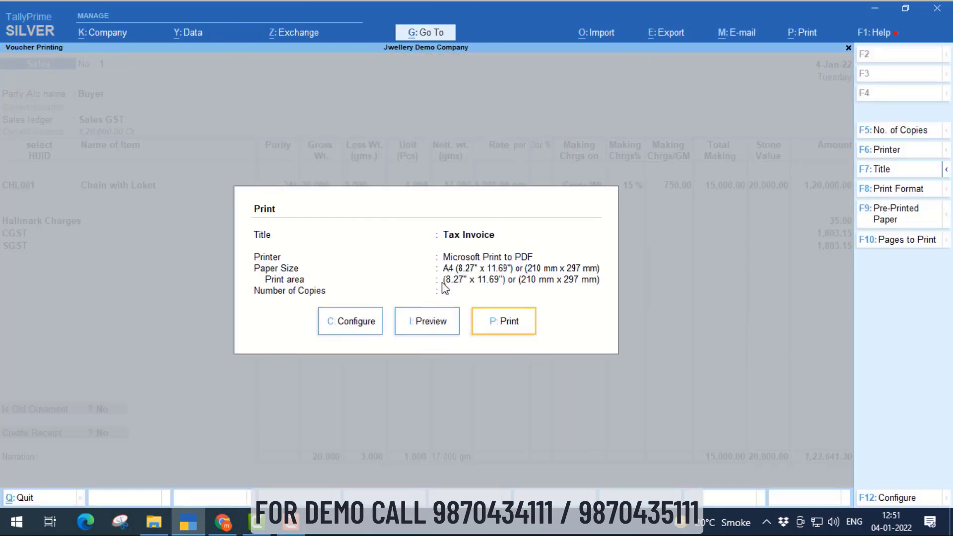
Review the Jewellery Settings in the print configuration without changing them.
{"action": "left_click", "coordinate": [357, 330]}
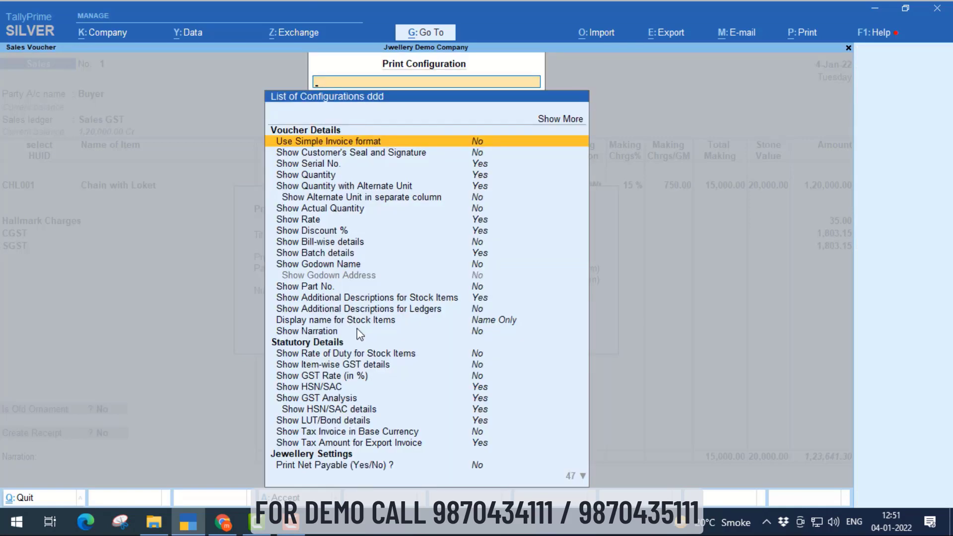
{"action": "type", "text": "Jew"}
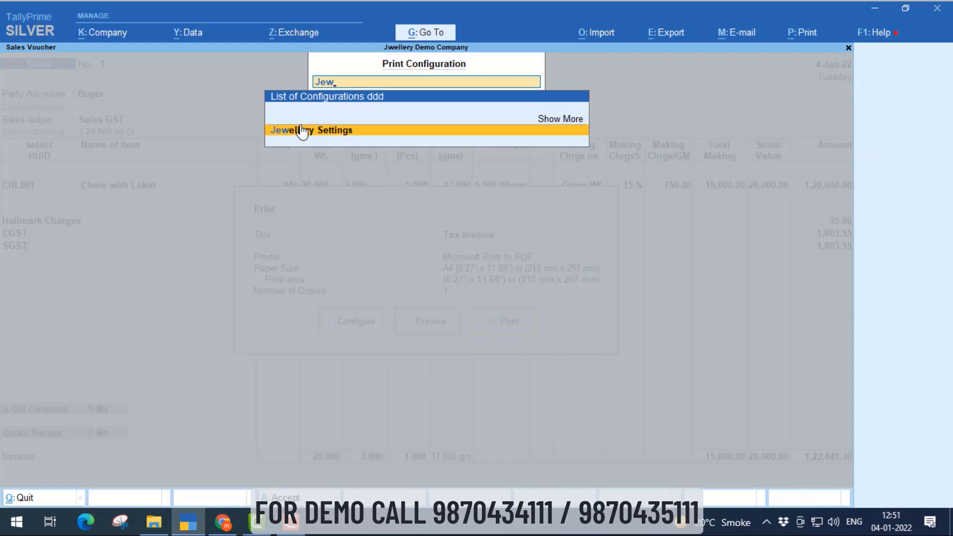
{"action": "key", "text": "BackSpace"}
{"action": "key", "text": "BackSpace"}
{"action": "key", "text": "BackSpace"}
{"action": "left_click", "coordinate": [334, 140]}
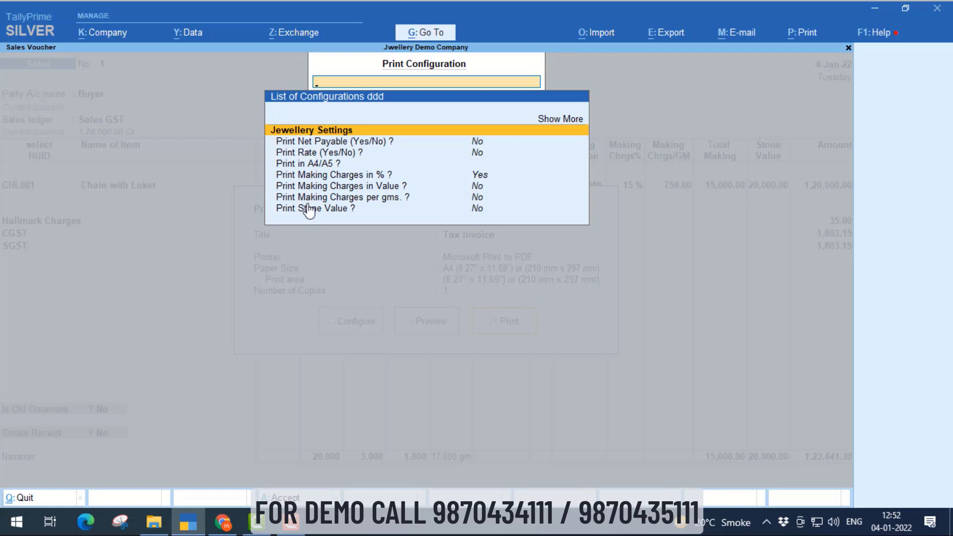
{"action": "key", "text": "Escape"}
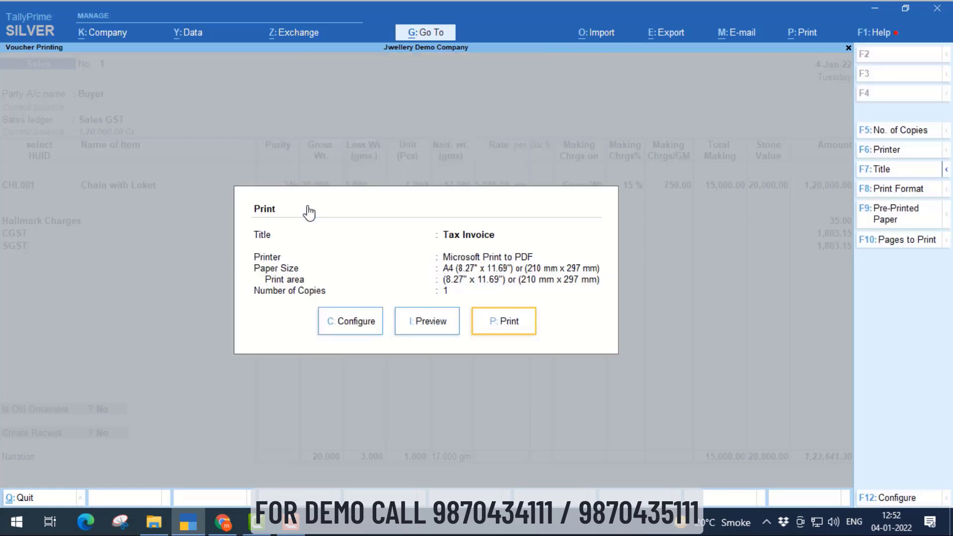
Cancel printing, quit the Sales voucher without saving, and return to the Gateway of Tally.
{"action": "key", "text": "Escape"}
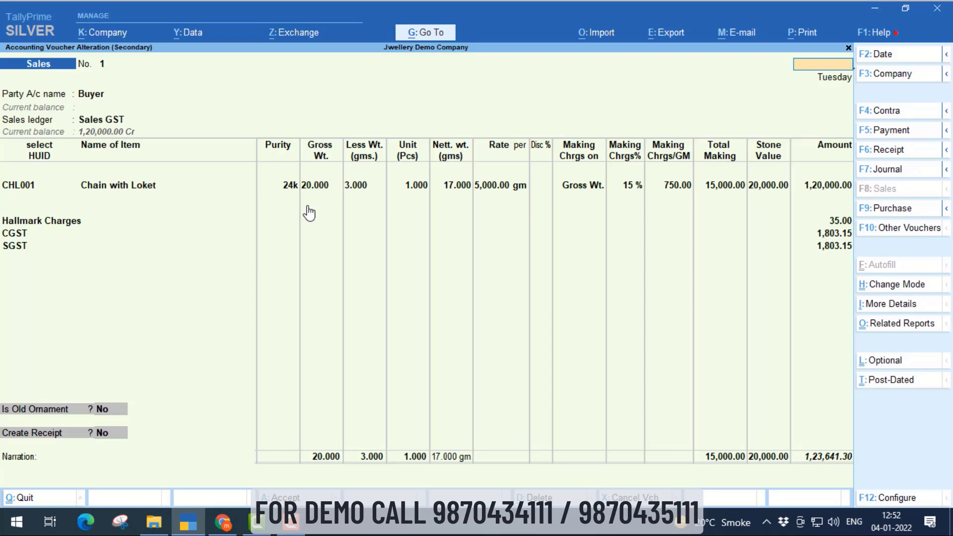
{"action": "key", "text": "Escape"}
{"action": "key", "text": "Return"}
{"action": "key", "text": "Escape"}
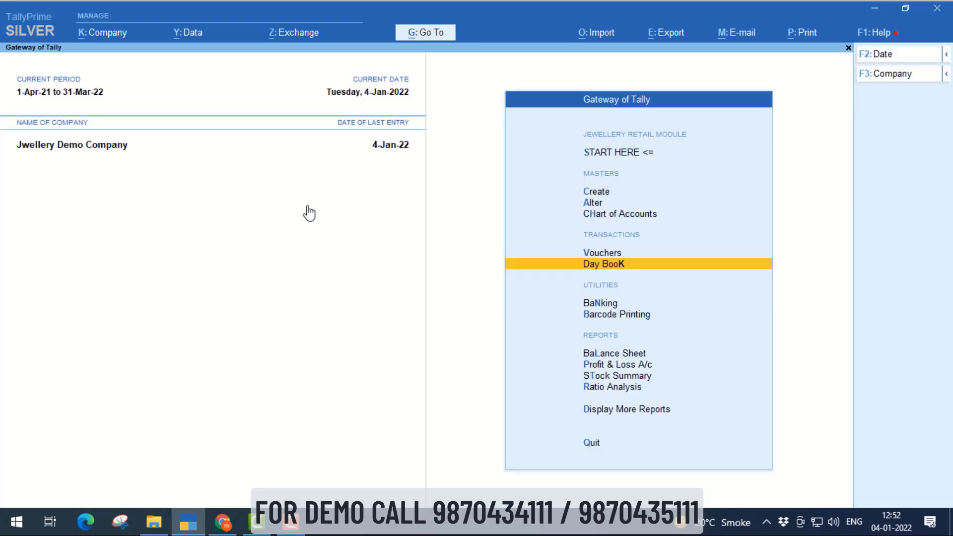
Open the Chain stock item master for alteration.
{"action": "key", "text": "Home"}
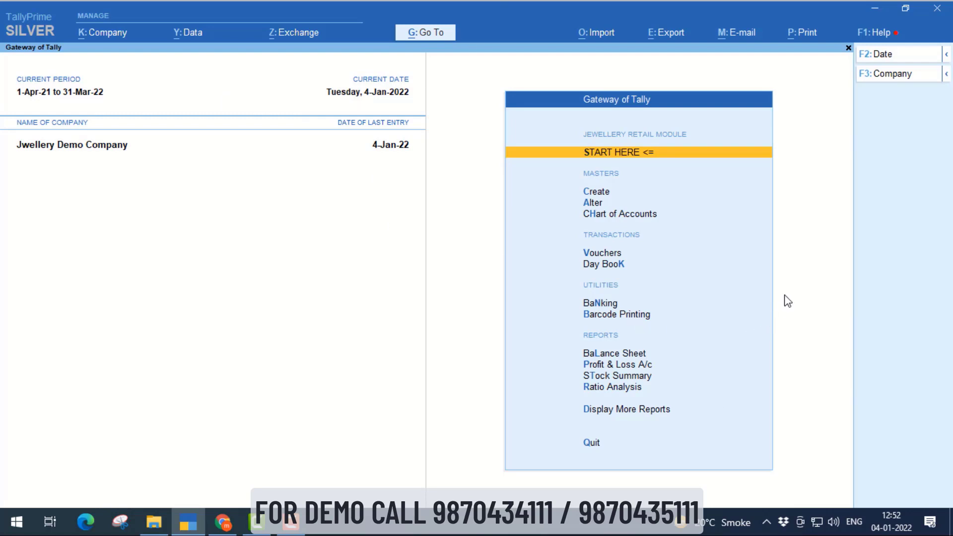
{"action": "key", "text": "Down"}
{"action": "key", "text": "Down"}
{"action": "key", "text": "Down"}
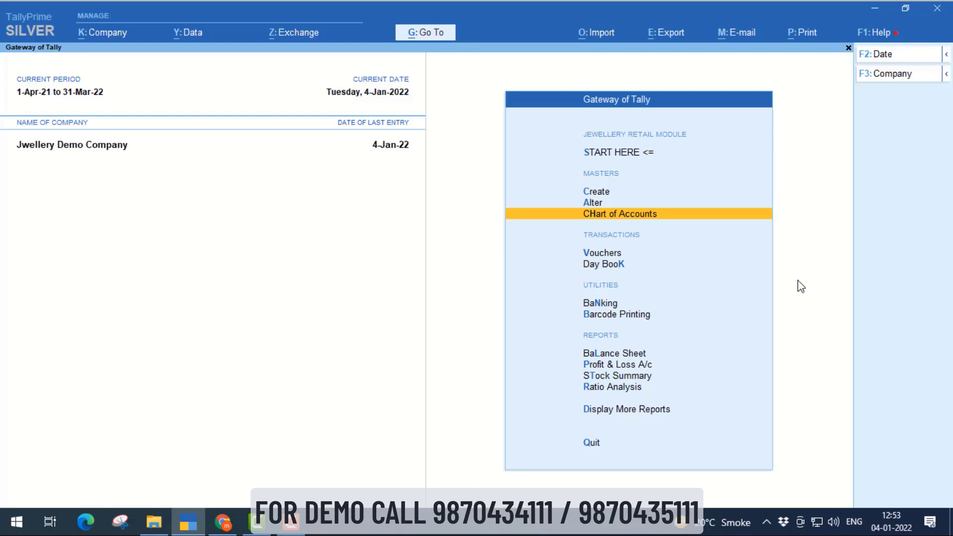
{"action": "key", "text": "Up"}
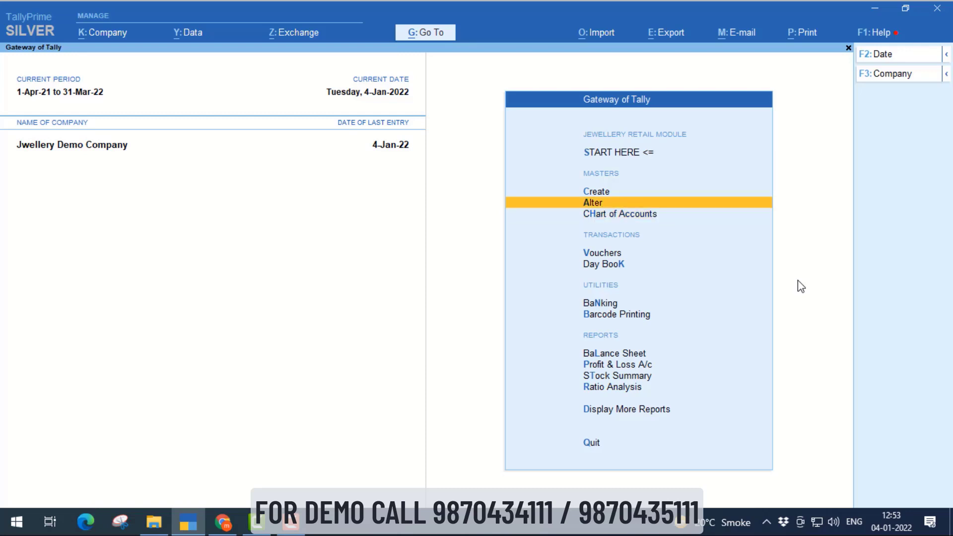
{"action": "key", "text": "Return"}
{"action": "key", "text": "Down"}
{"action": "key", "text": "Down"}
{"action": "key", "text": "Down"}
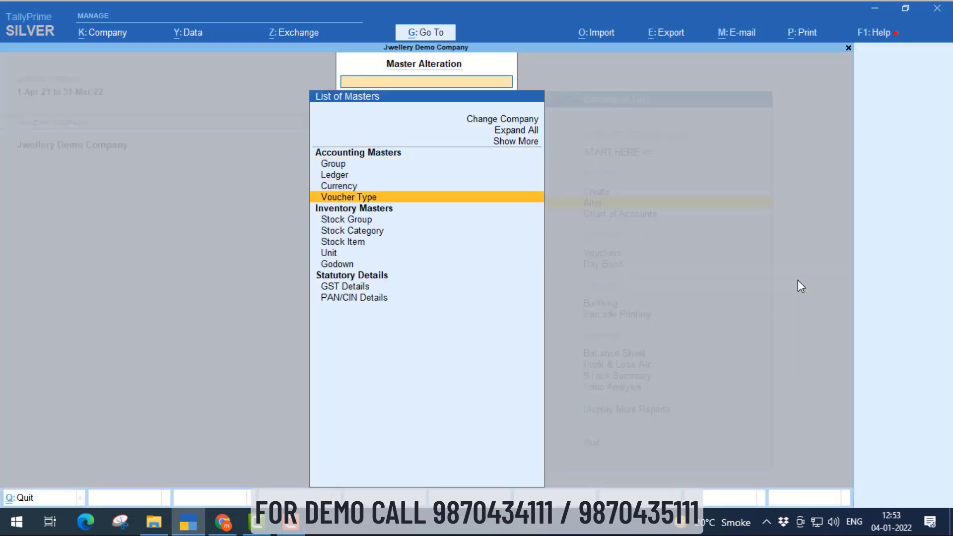
{"action": "key", "text": "Down"}
{"action": "key", "text": "Down"}
{"action": "key", "text": "Down"}
{"action": "key", "text": "Return"}
{"action": "key", "text": "Down"}
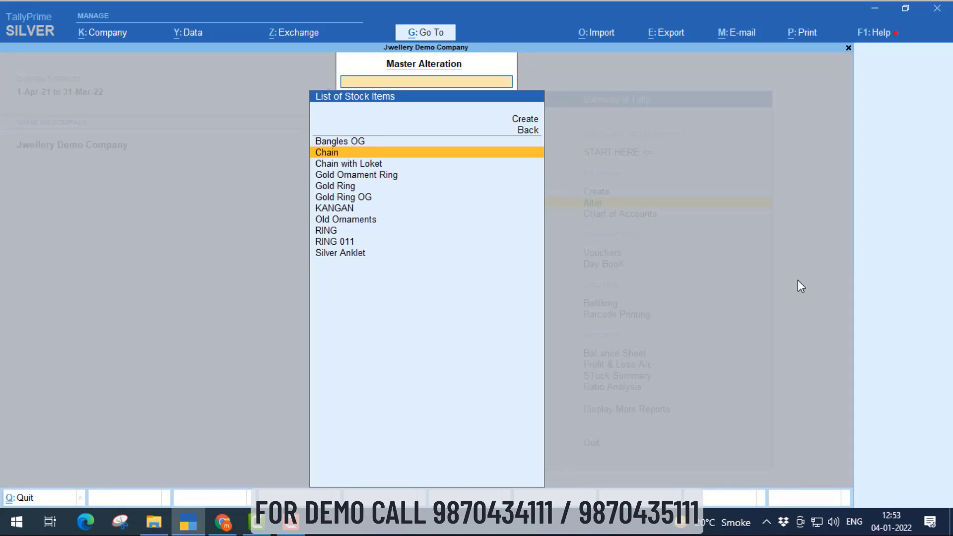
{"action": "key", "text": "Return"}
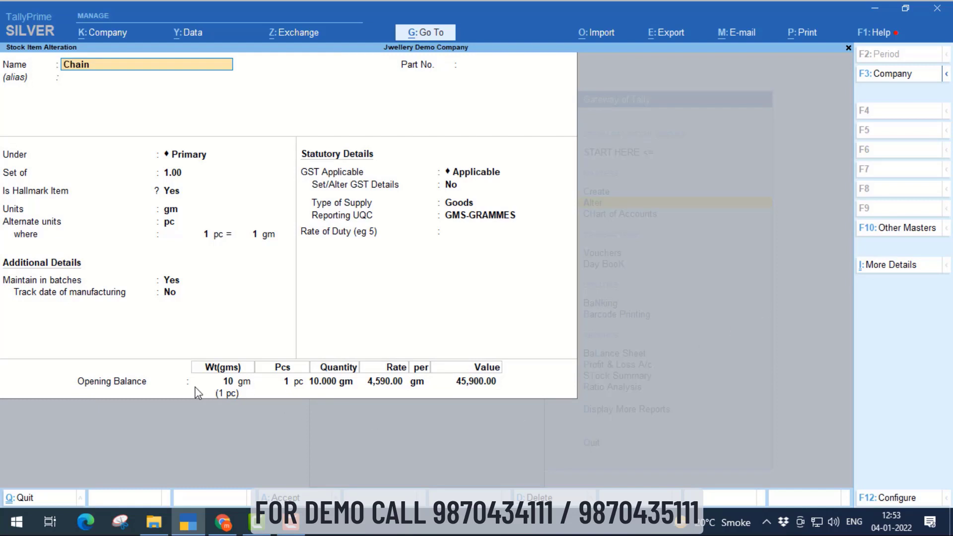
Open the batch allocation of Chain's opening balance and change its batch number to OCH001.
{"action": "left_click", "coordinate": [229, 387]}
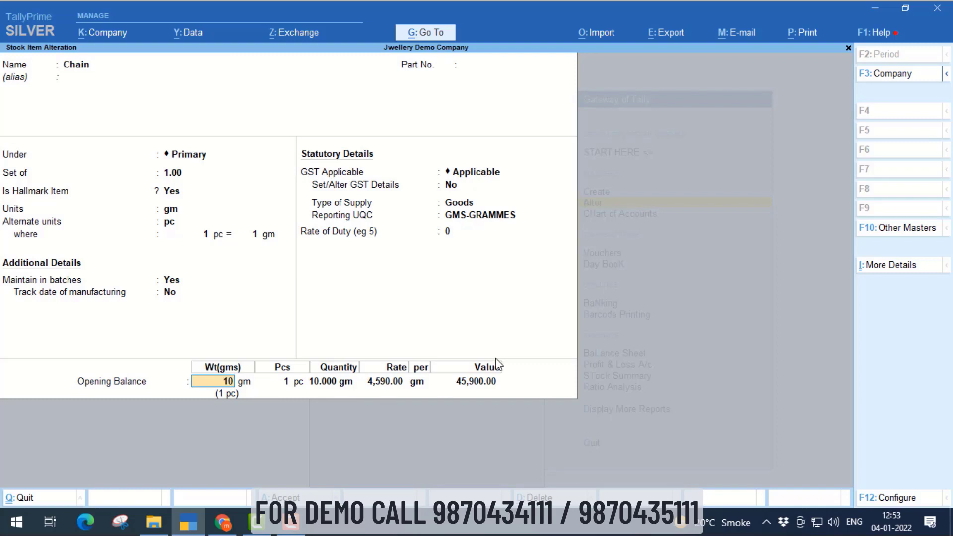
{"action": "key", "text": "Return"}
{"action": "key", "text": "Return"}
{"action": "key", "text": "Return"}
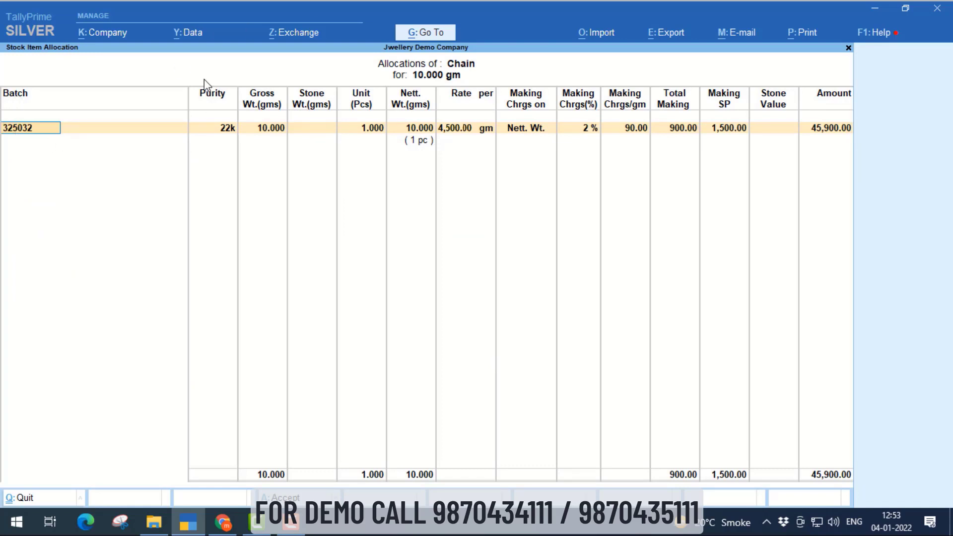
{"action": "type", "text": "C"}
{"action": "type", "text": "CH"}
{"action": "type", "text": "001"}
{"action": "key", "text": "Return"}
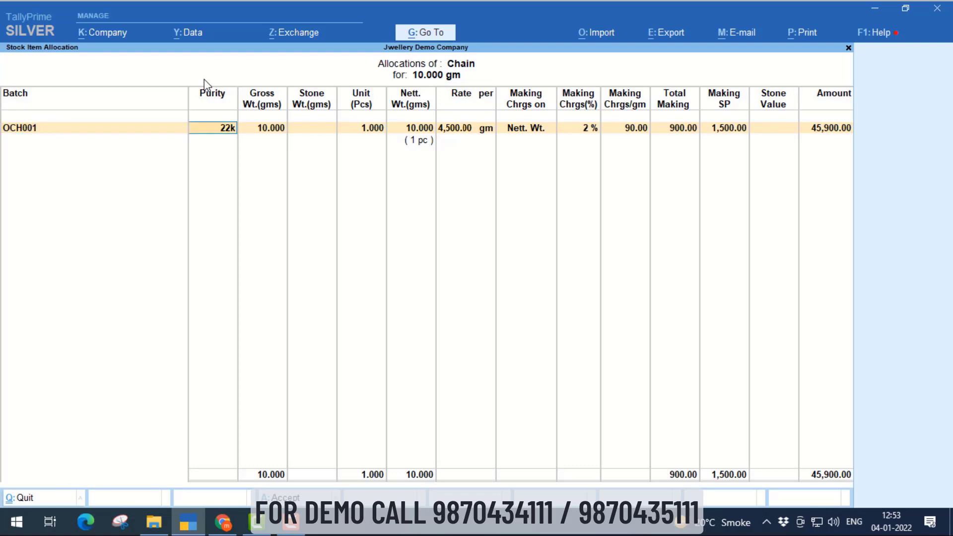
Set batch OCH001's gross weight to 5 gm and keep its other purity, rate and making charge entries.
{"action": "key", "text": "Return"}
{"action": "type", "text": "5"}
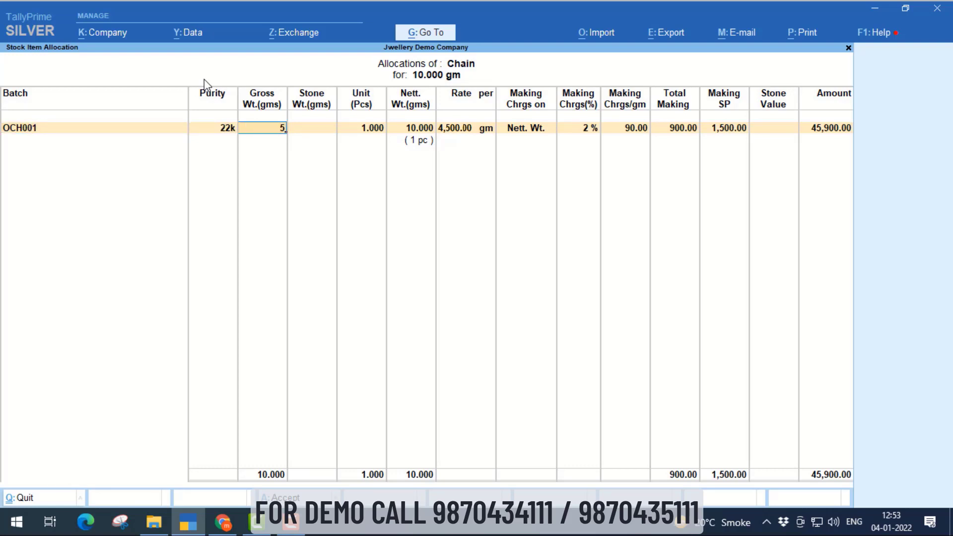
{"action": "key", "text": "Return"}
{"action": "key", "text": "Return"}
{"action": "key", "text": "Return"}
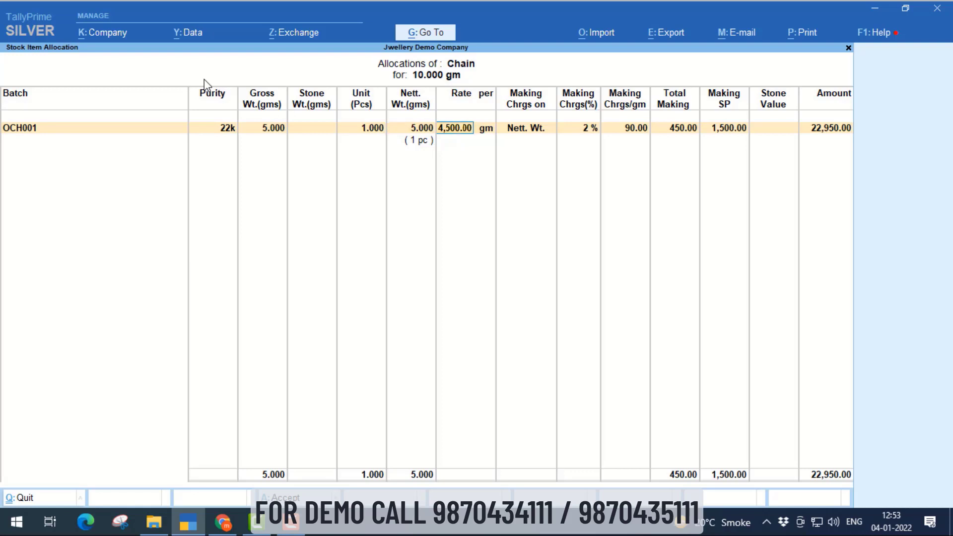
{"action": "key", "text": "Return"}
{"action": "key", "text": "Return"}
{"action": "key", "text": "Return"}
{"action": "key", "text": "Return"}
{"action": "key", "text": "Return"}
{"action": "key", "text": "Return"}
{"action": "key", "text": "Return"}
{"action": "key", "text": "Return"}
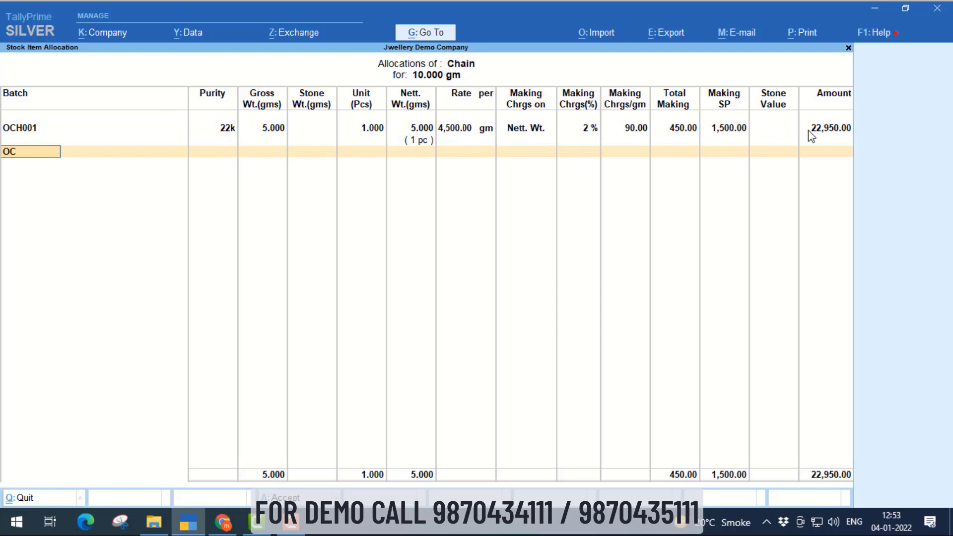
Add a second batch OCH002 to the Chain allocation with 22k purity and a gross weight of 5 gm.
{"action": "key", "text": "Return"}
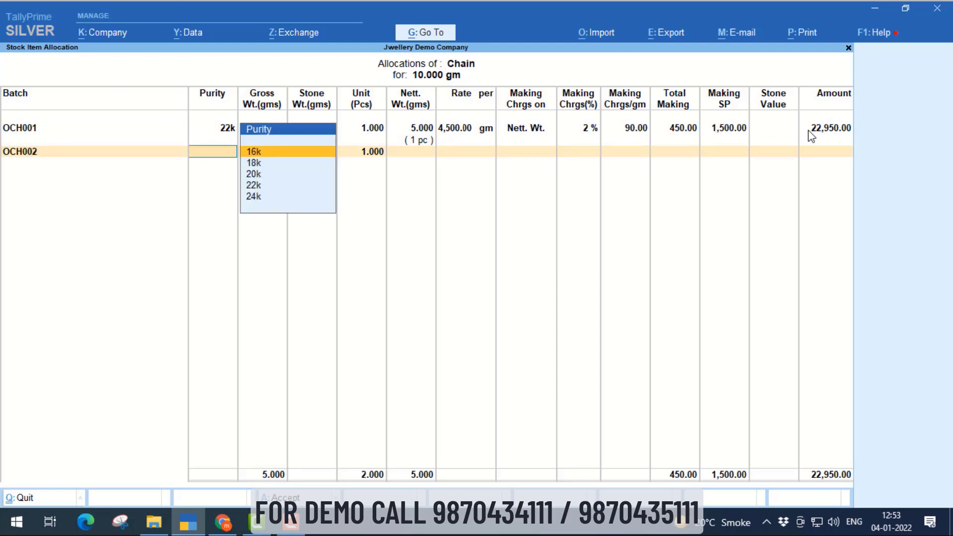
{"action": "key", "text": "Down"}
{"action": "key", "text": "Down"}
{"action": "key", "text": "Down"}
{"action": "key", "text": "Return"}
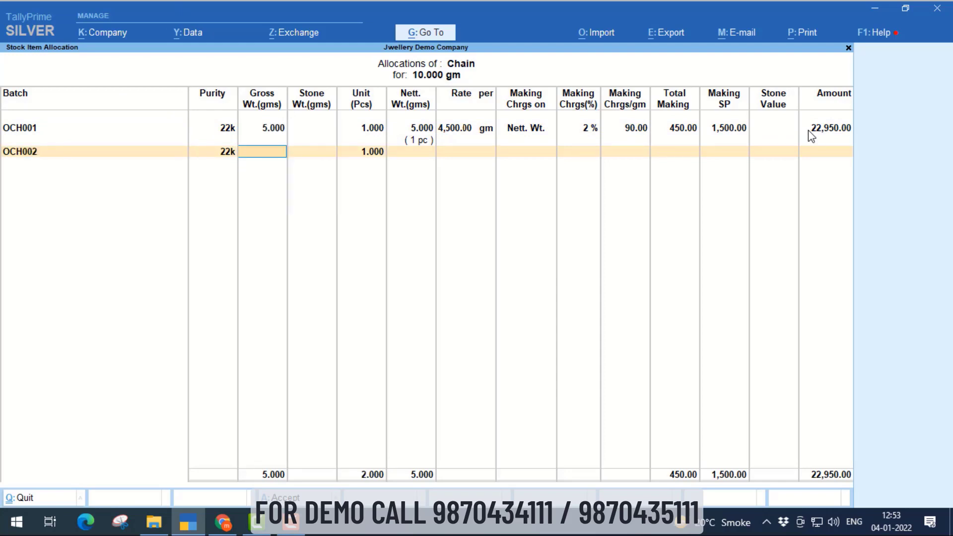
{"action": "type", "text": "5"}
{"action": "key", "text": "Return"}
{"action": "key", "text": "Return"}
{"action": "key", "text": "Return"}
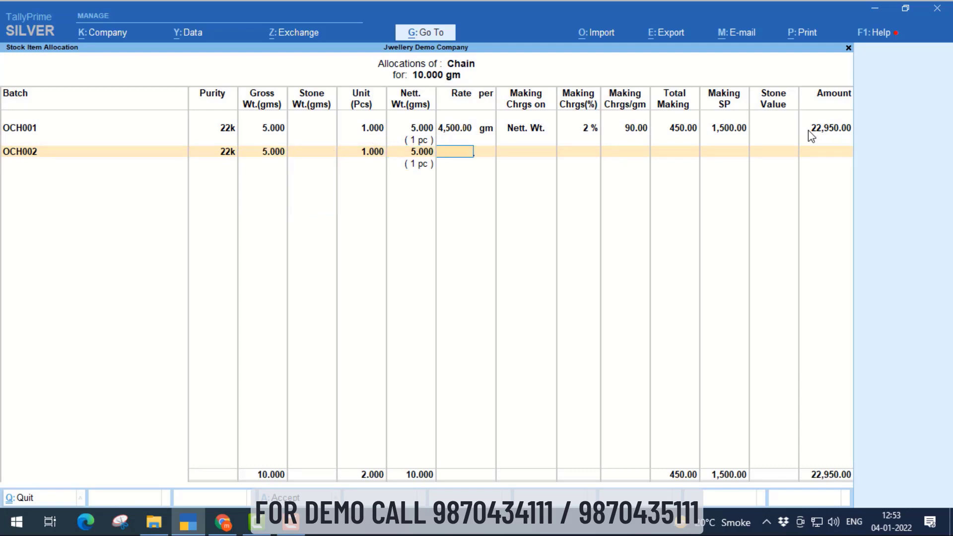
Set batch OCH002's rate to 4,500 per gm and its making charges to 2% on Nett. Wt.
{"action": "type", "text": "4,500"}
{"action": "key", "text": "Return"}
{"action": "key", "text": "Return"}
{"action": "key", "text": "Down"}
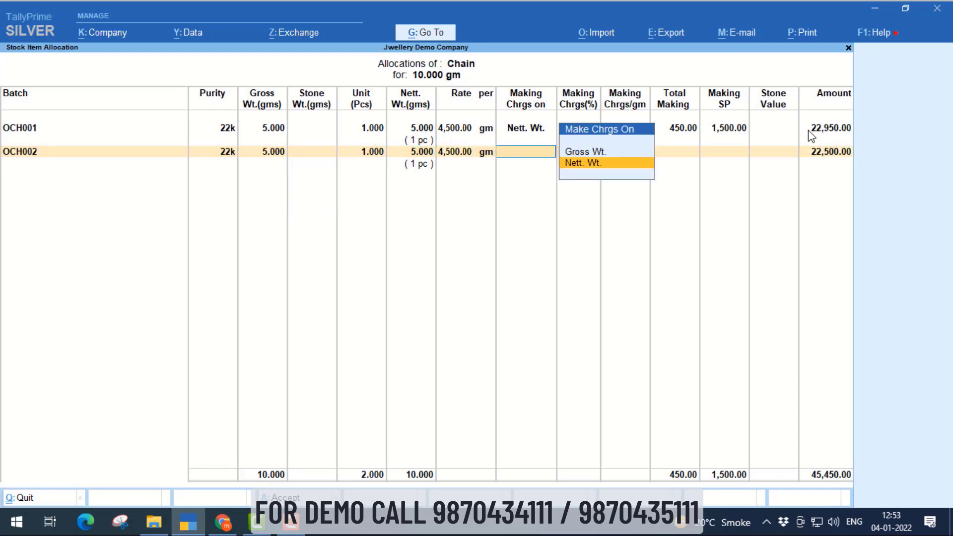
{"action": "key", "text": "Return"}
{"action": "key", "text": "Return"}
{"action": "key", "text": "BackSpace"}
{"action": "type", "text": "2"}
{"action": "key", "text": "Return"}
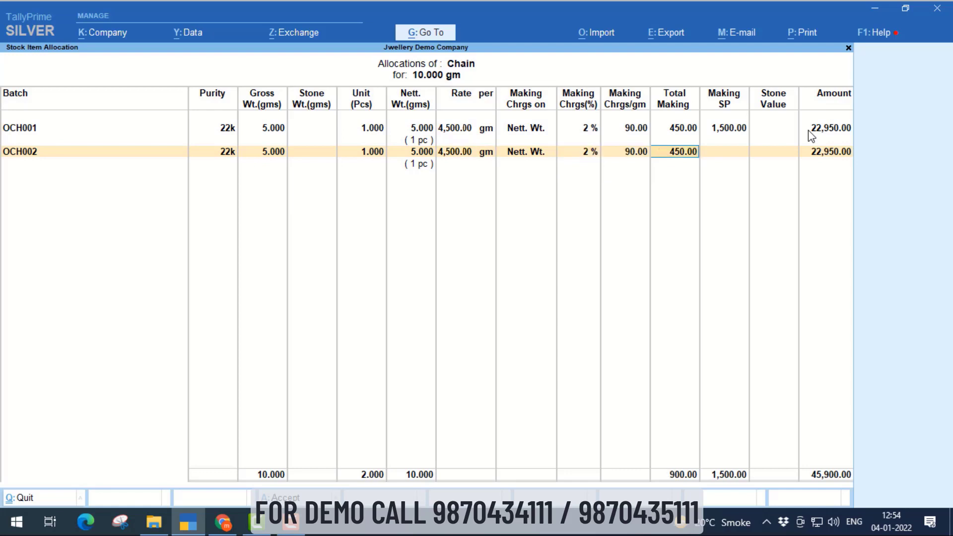
Set batch OCH002's making SP to 1,500 and finish the batch allocation.
{"action": "key", "text": "Return"}
{"action": "type", "text": "1500"}
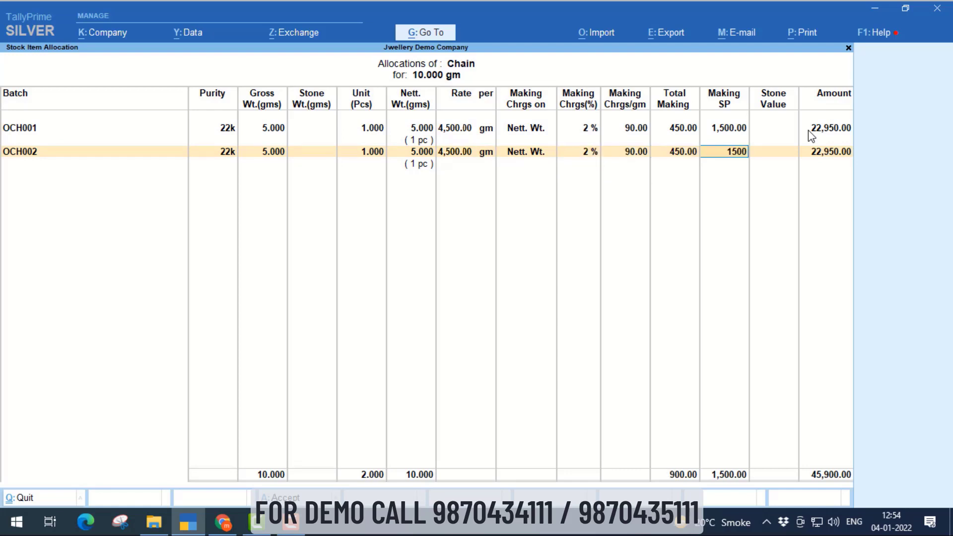
{"action": "key", "text": "Return"}
{"action": "key", "text": "Return"}
{"action": "key", "text": "Return"}
{"action": "key", "text": "Return"}
{"action": "key", "text": "Return"}
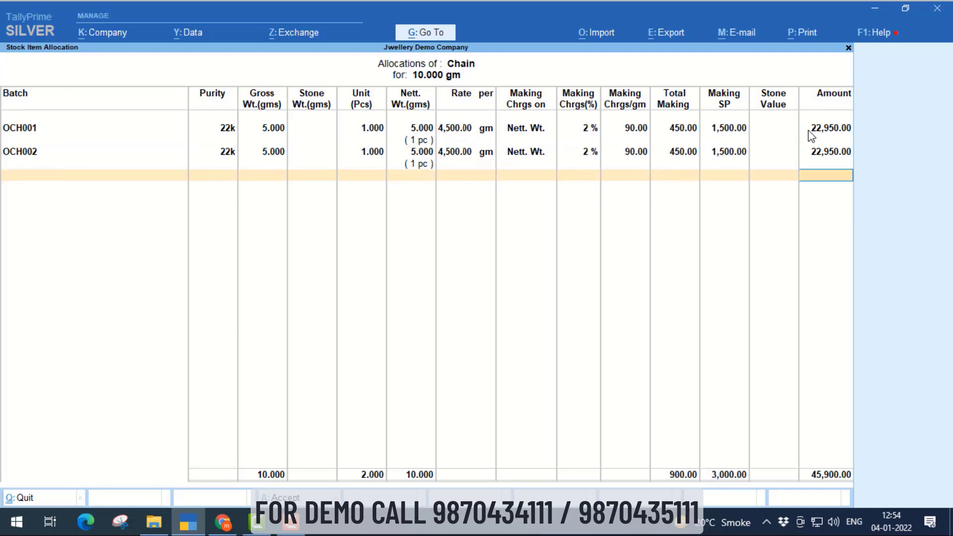
{"action": "key", "text": "Return"}
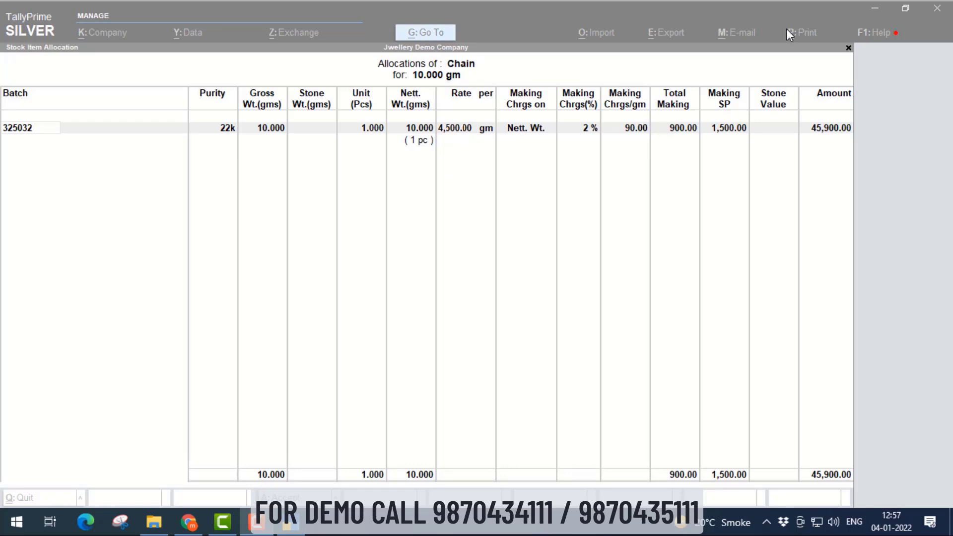
Review the weight, rate and making charge fields of batch 325032, and quit the Chain master to the Gateway of Tally without saving.
{"action": "left_click", "coordinate": [33, 148]}
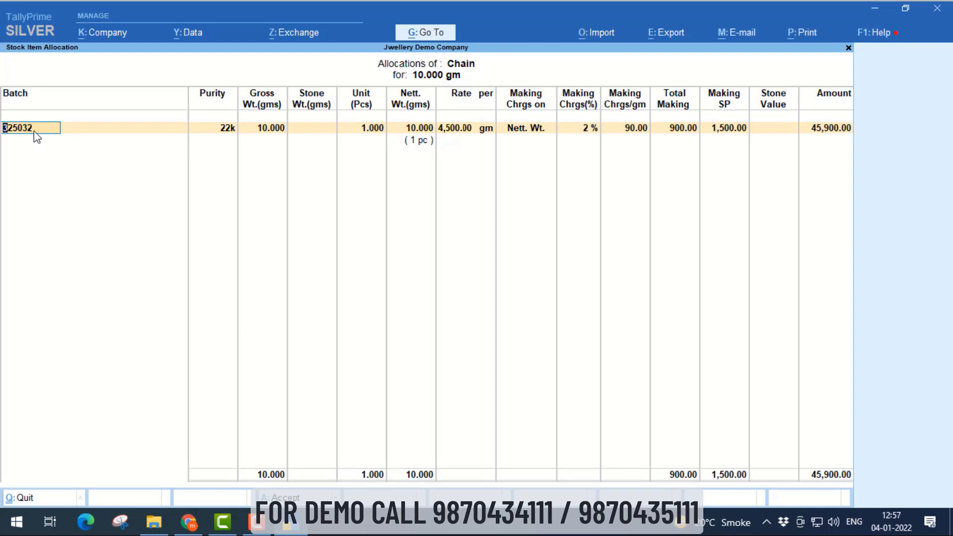
{"action": "key", "text": "Return"}
{"action": "key", "text": "Return"}
{"action": "key", "text": "Return"}
{"action": "key", "text": "Return"}
{"action": "key", "text": "Return"}
{"action": "key", "text": "Return"}
{"action": "key", "text": "Return"}
{"action": "key", "text": "BackSpace"}
{"action": "key", "text": "Escape"}
{"action": "key", "text": "Return"}
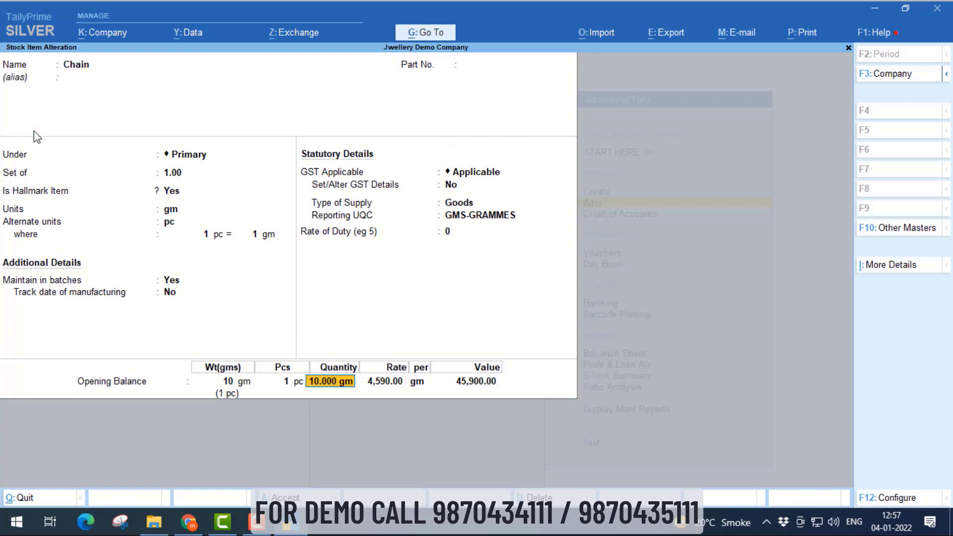
{"action": "key", "text": "ctrl+q"}
{"action": "key", "text": "ctrl+q"}
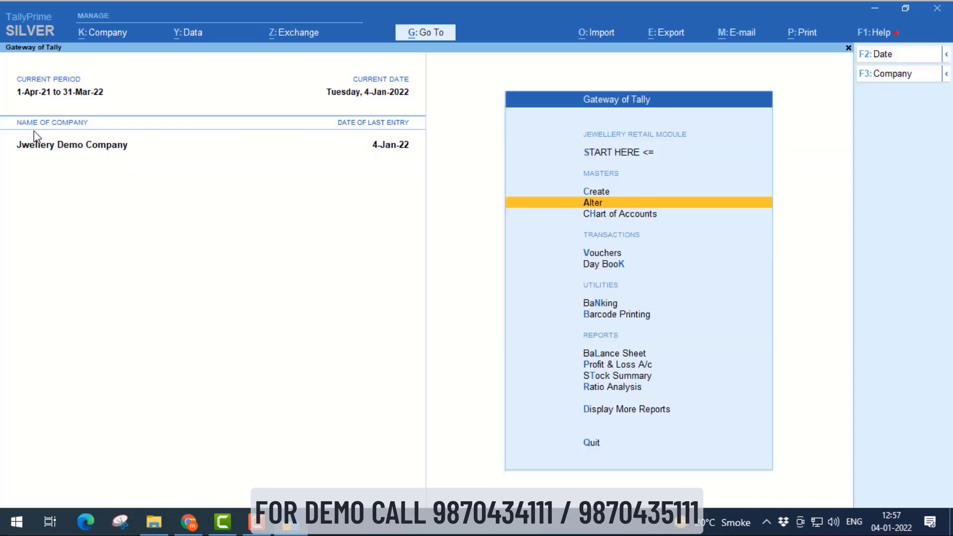
{"action": "key", "text": "Escape"}
{"action": "key", "text": "Escape"}
Start Barcode Printing for the Chain item with HUID number 325032.
{"action": "key", "text": "Down"}
{"action": "key", "text": "Down"}
{"action": "key", "text": "Down"}
{"action": "key", "text": "Down"}
{"action": "key", "text": "Down"}
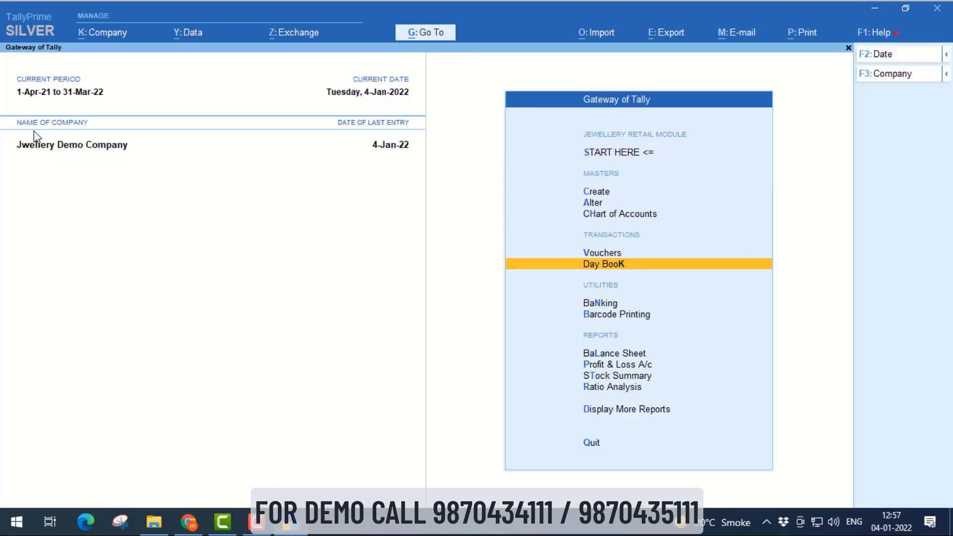
{"action": "key", "text": "Down"}
{"action": "key", "text": "Down"}
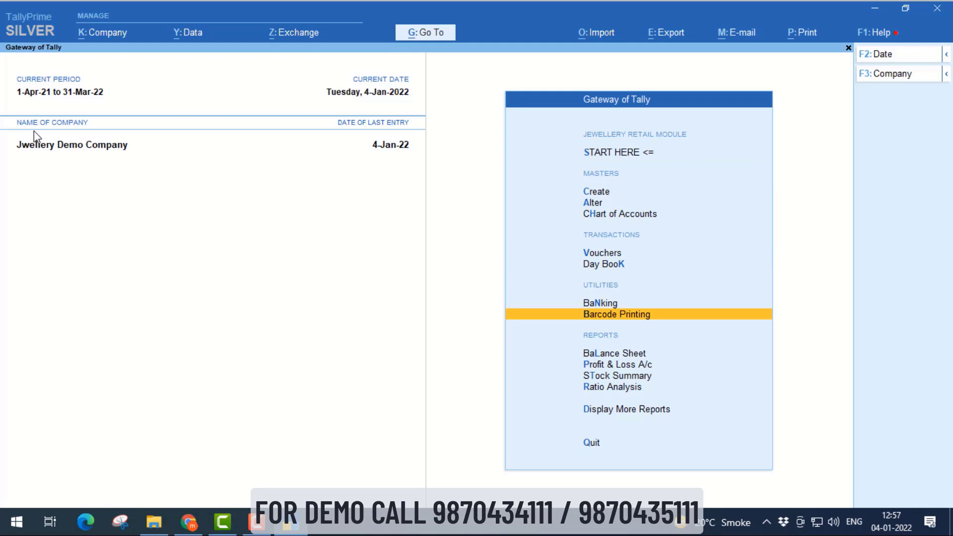
{"action": "key", "text": "Return"}
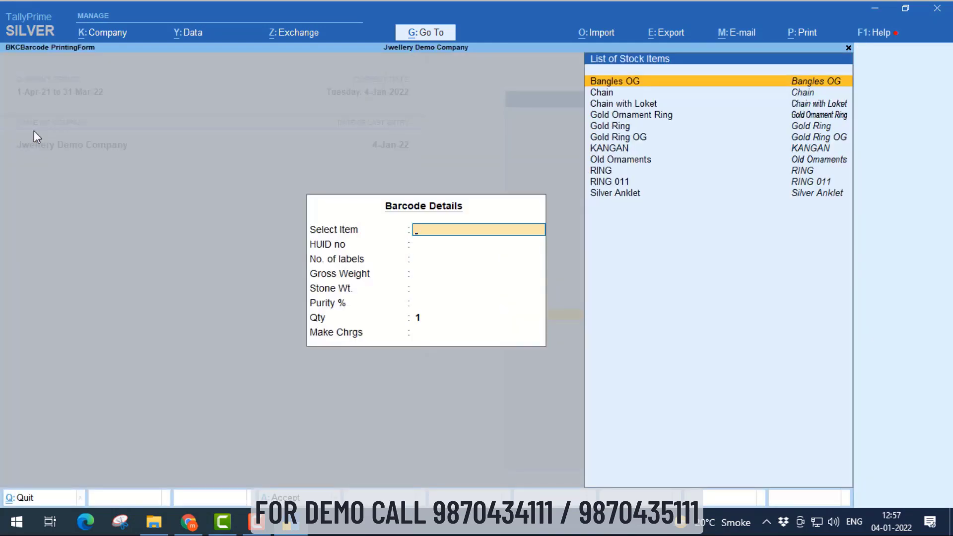
{"action": "key", "text": "Down"}
{"action": "key", "text": "Return"}
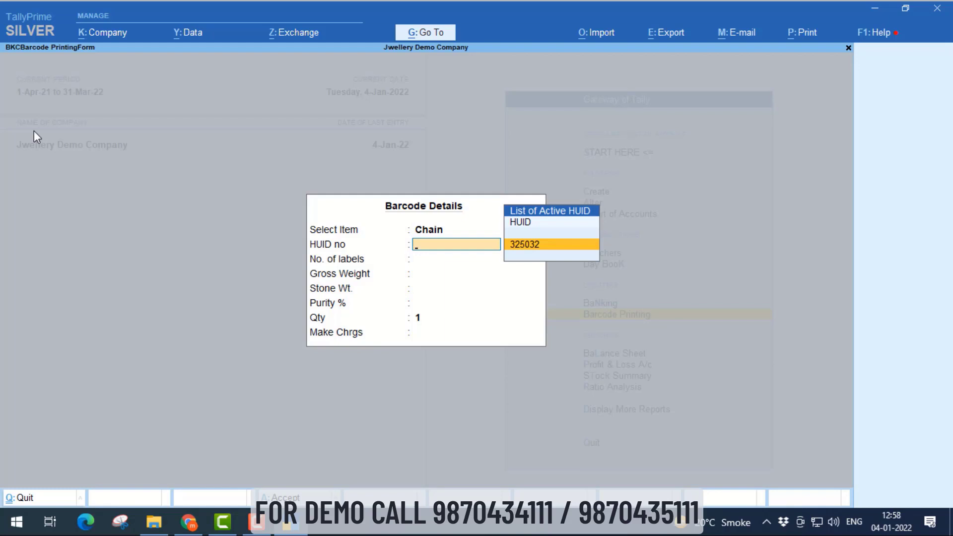
{"action": "key", "text": "Return"}
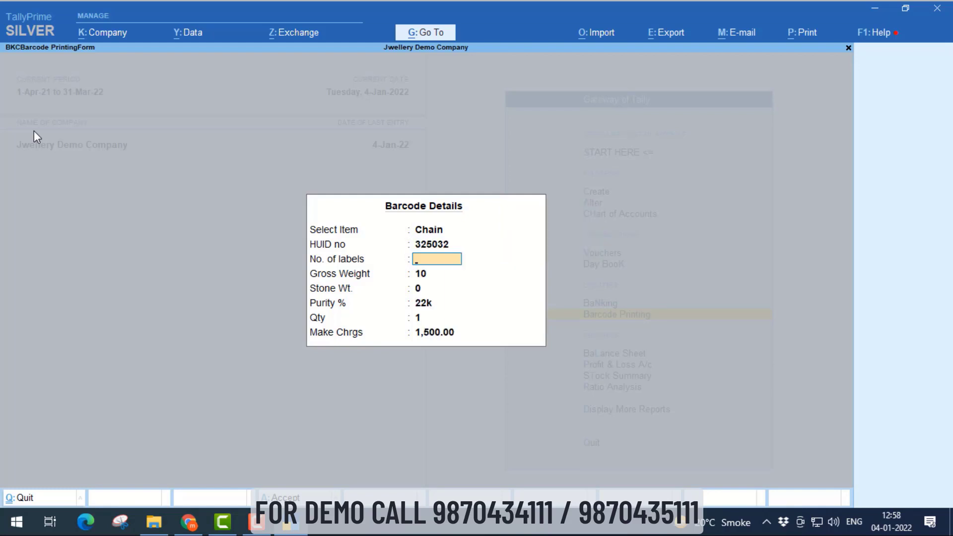
Set the number of labels to 1 and accept the remaining barcode details.
{"action": "type", "text": "1"}
{"action": "key", "text": "Return"}
{"action": "key", "text": "Return"}
{"action": "key", "text": "Return"}
{"action": "key", "text": "Return"}
{"action": "key", "text": "Return"}
{"action": "key", "text": "Return"}
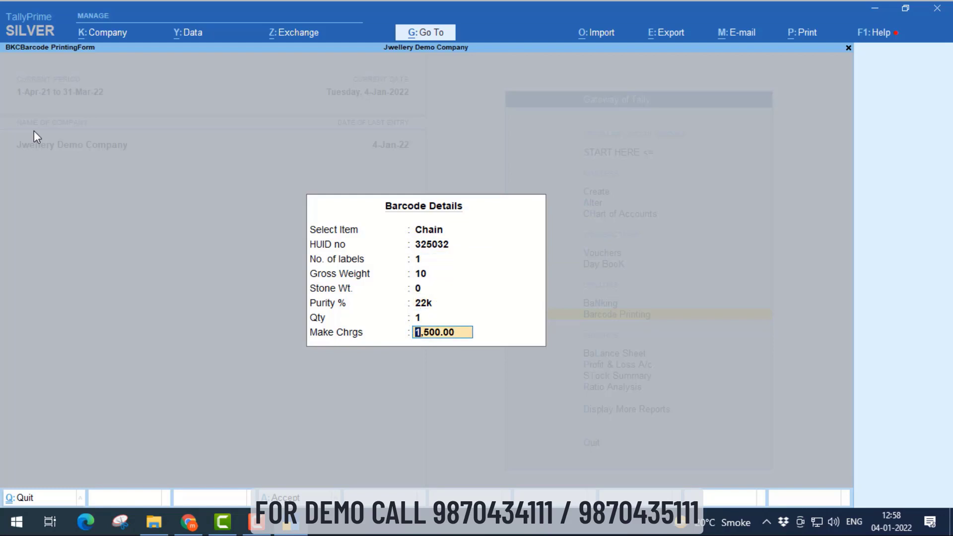
Set the label printer to TSC TE244 with the 50x38 stock and preview the barcode label.
{"action": "key", "text": "c"}
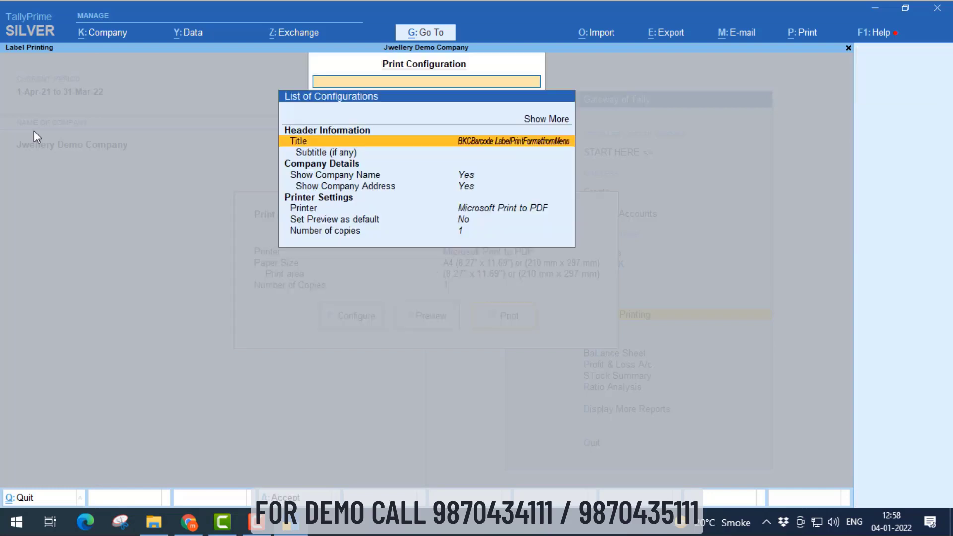
{"action": "key", "text": "Down"}
{"action": "key", "text": "Down"}
{"action": "key", "text": "Down"}
{"action": "key", "text": "Down"}
{"action": "key", "text": "Down"}
{"action": "key", "text": "Down"}
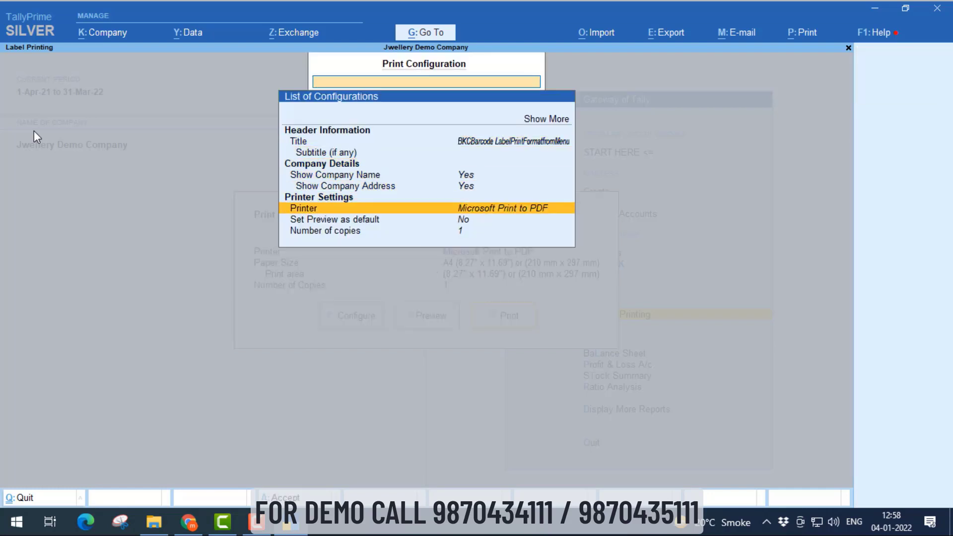
{"action": "key", "text": "Return"}
{"action": "key", "text": "Down"}
{"action": "key", "text": "Down"}
{"action": "key", "text": "Down"}
{"action": "key", "text": "Down"}
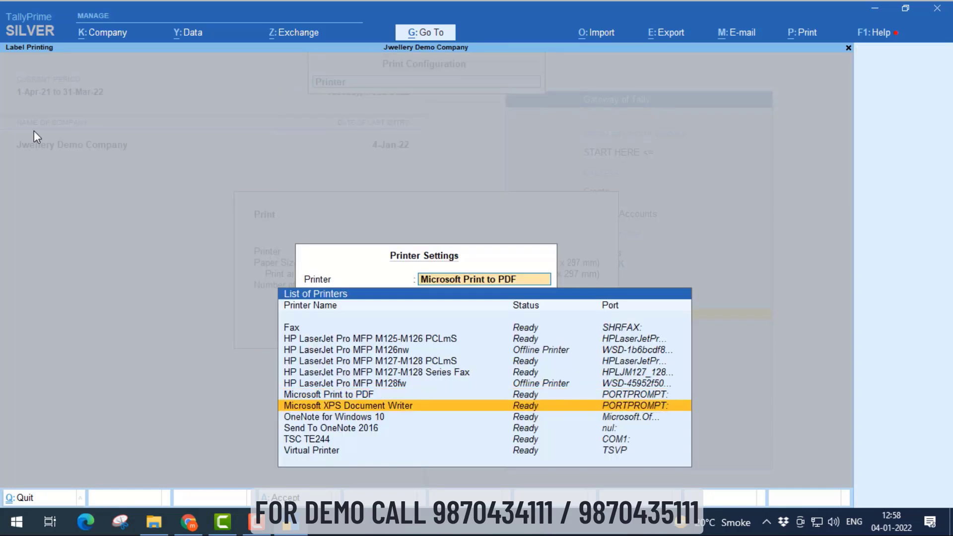
{"action": "key", "text": "Return"}
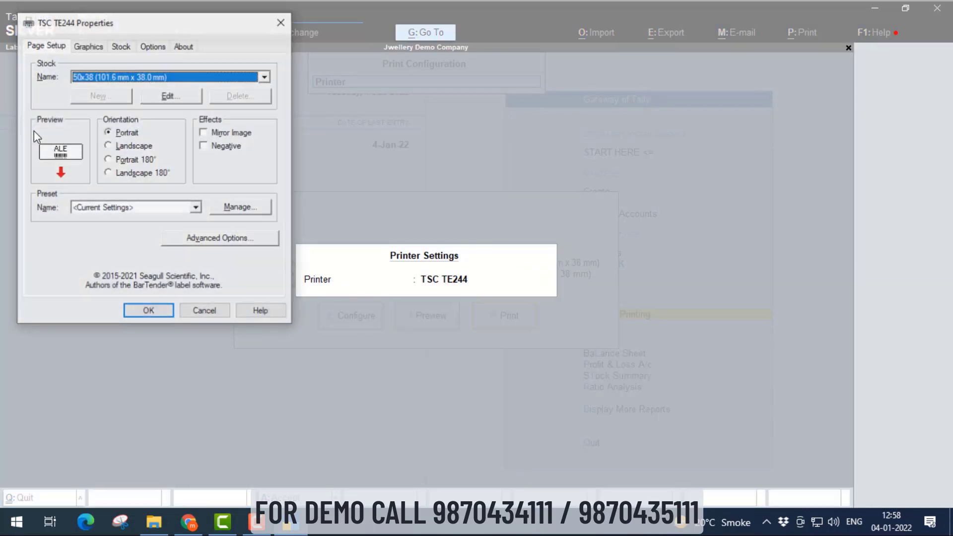
{"action": "key", "text": "Return"}
{"action": "key", "text": "Escape"}
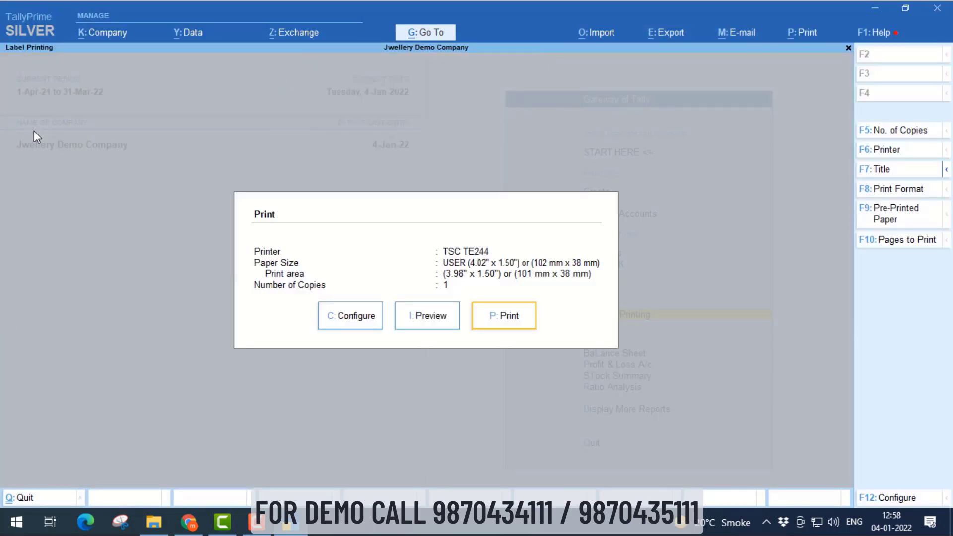
{"action": "key", "text": "i"}
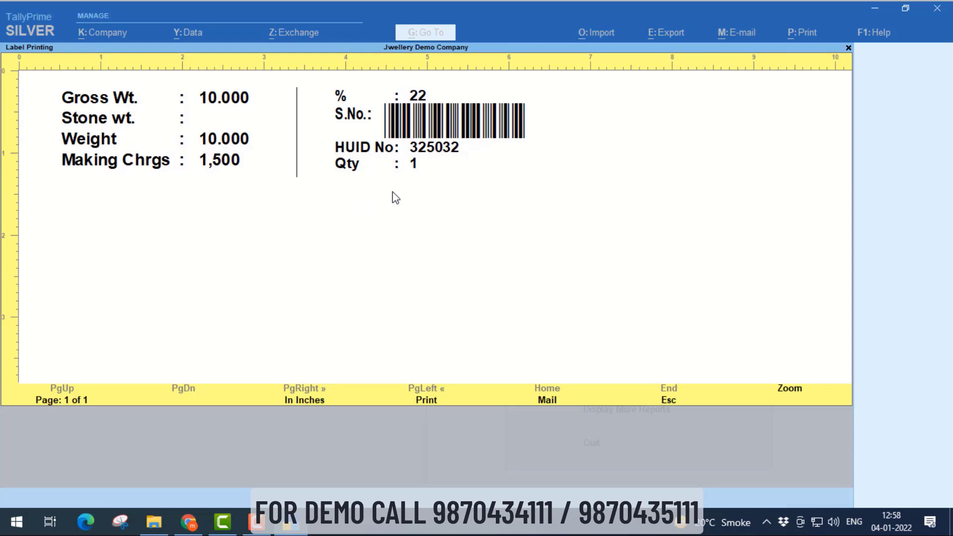
Close the barcode label preview and leave Barcode Printing for the Gateway of Tally.
{"action": "left_click", "coordinate": [507, 21]}
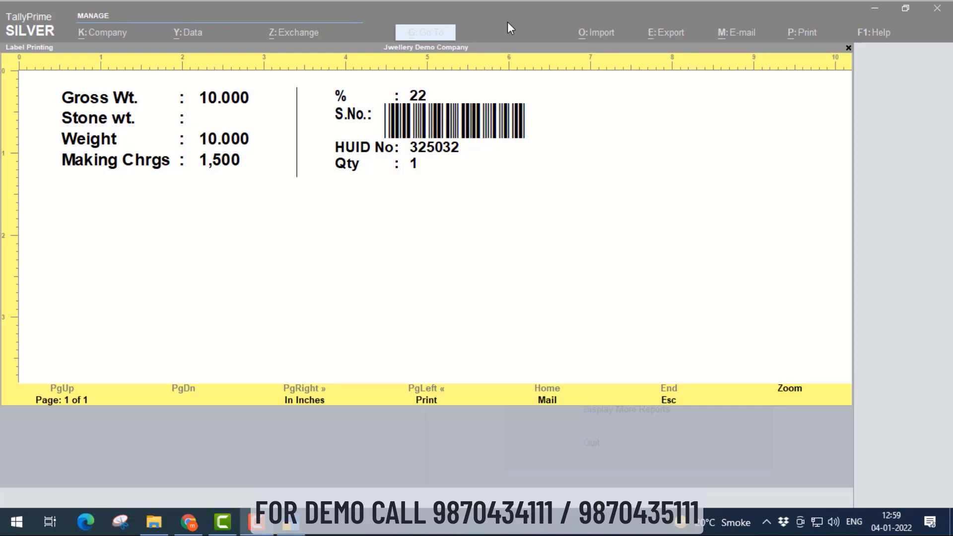
{"action": "left_click", "coordinate": [458, 219]}
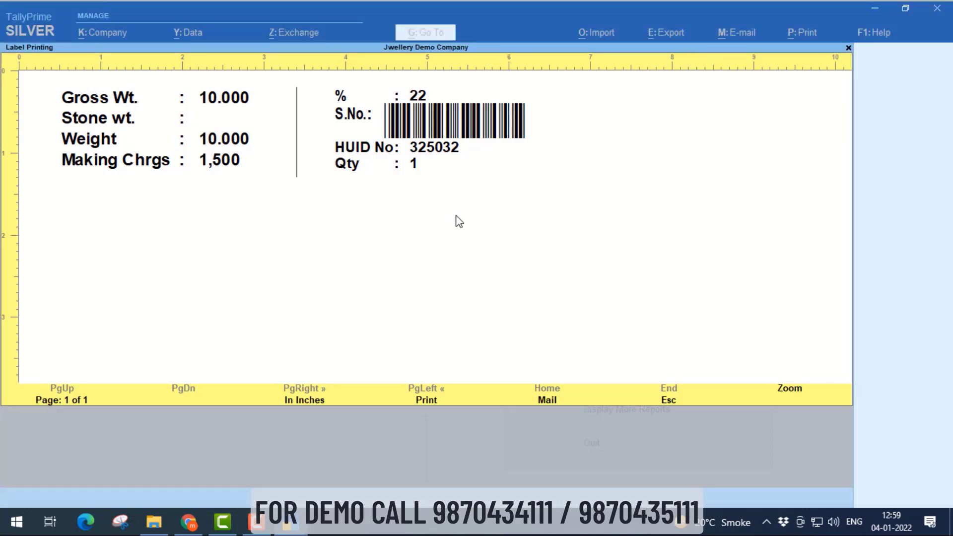
{"action": "key", "text": "Escape"}
{"action": "key", "text": "Escape"}
{"action": "key", "text": "Escape"}
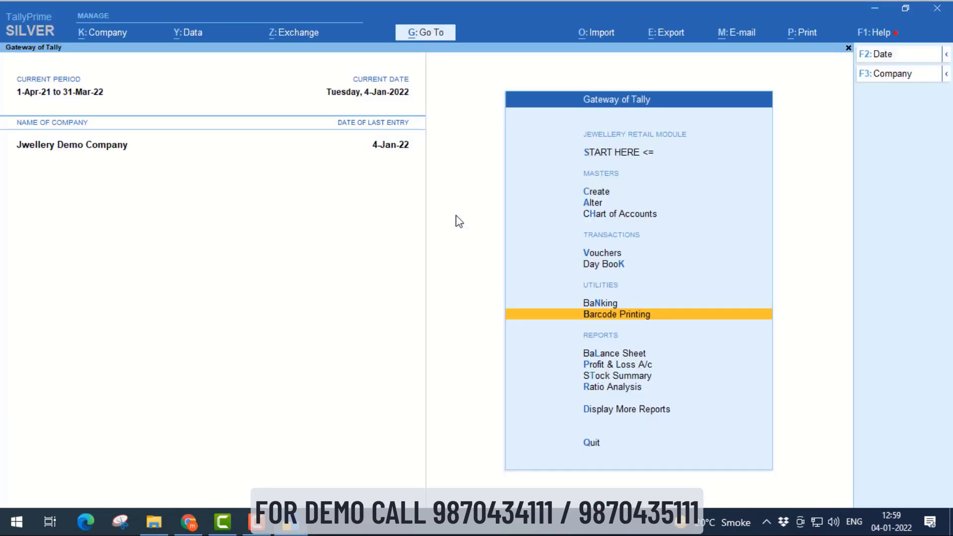
Open the HUID Report of the Jewellery Retail Module.
{"action": "key", "text": "Down"}
{"action": "key", "text": "Up"}
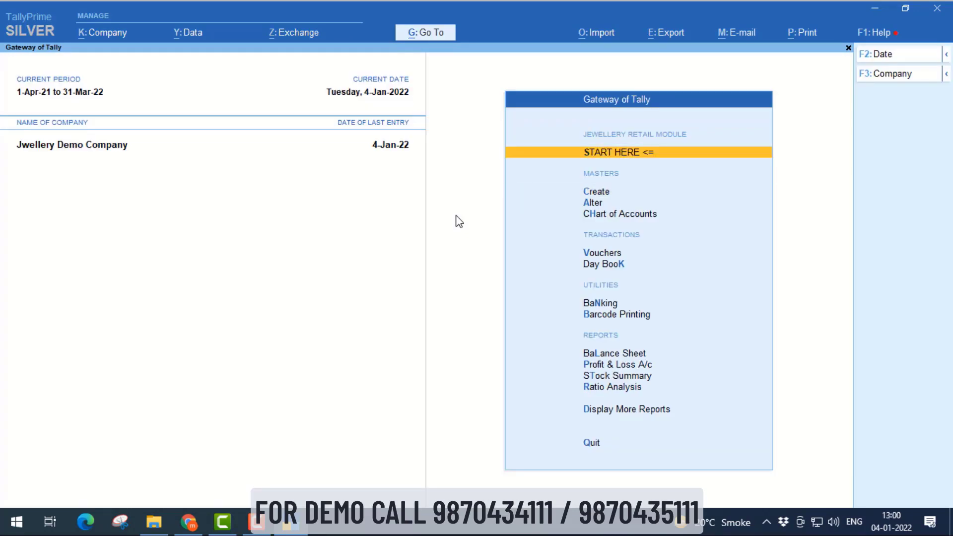
{"action": "key", "text": "Return"}
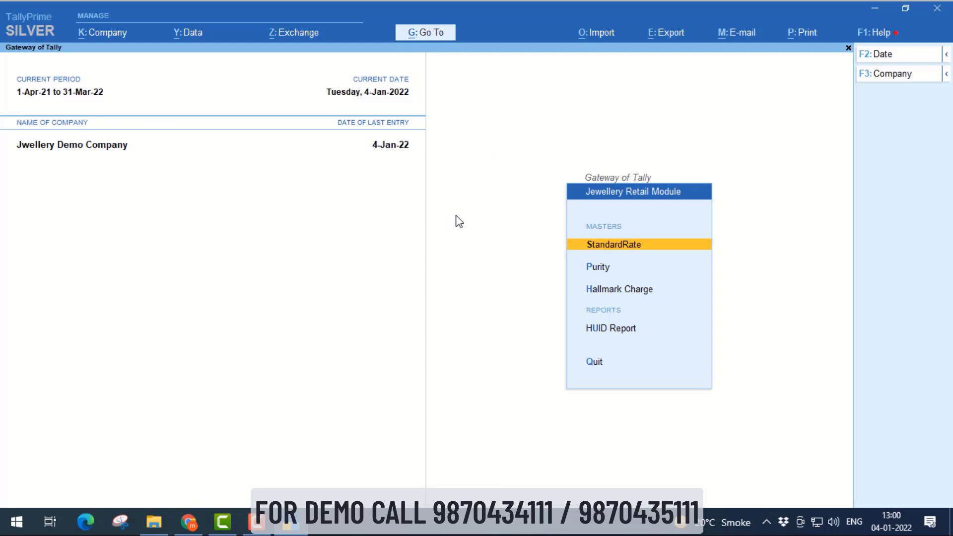
{"action": "key", "text": "Down"}
{"action": "key", "text": "Down"}
{"action": "key", "text": "Down"}
{"action": "key", "text": "Down"}
{"action": "key", "text": "Up"}
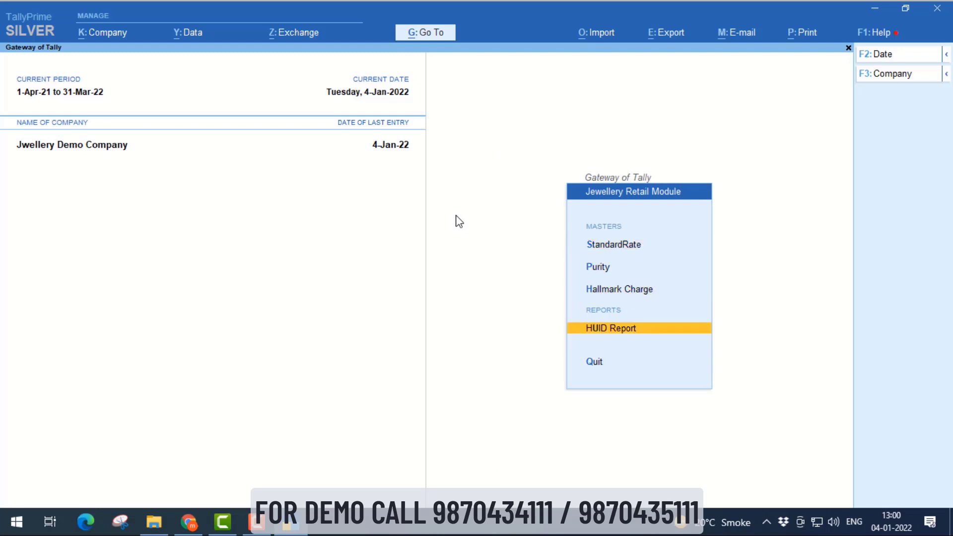
{"action": "key", "text": "Return"}
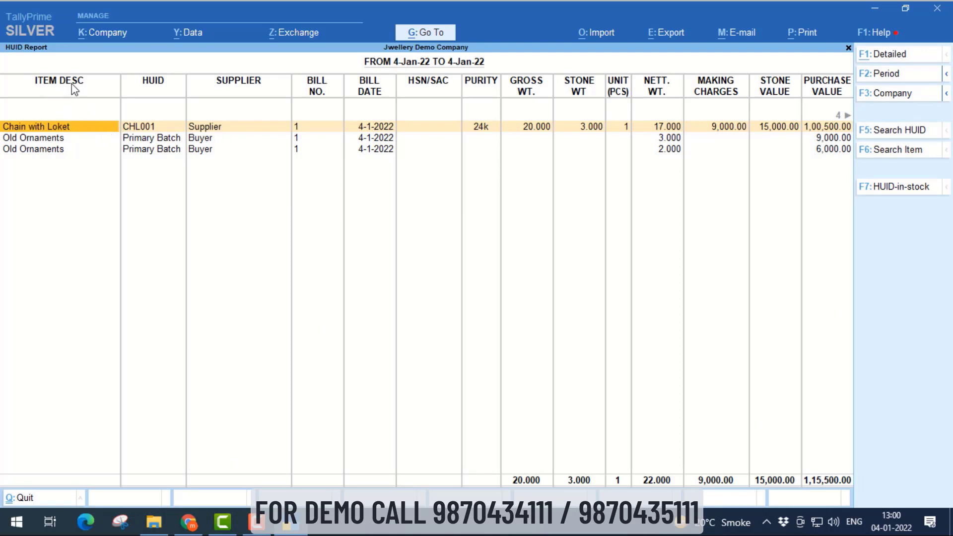
Examine the HUID, supplier, bill, purity, weight, making charges, stone value and purchase value columns of the Chain with Loket row.
{"action": "key", "text": "Down"}
{"action": "key", "text": "Up"}
{"action": "key", "text": "Right"}
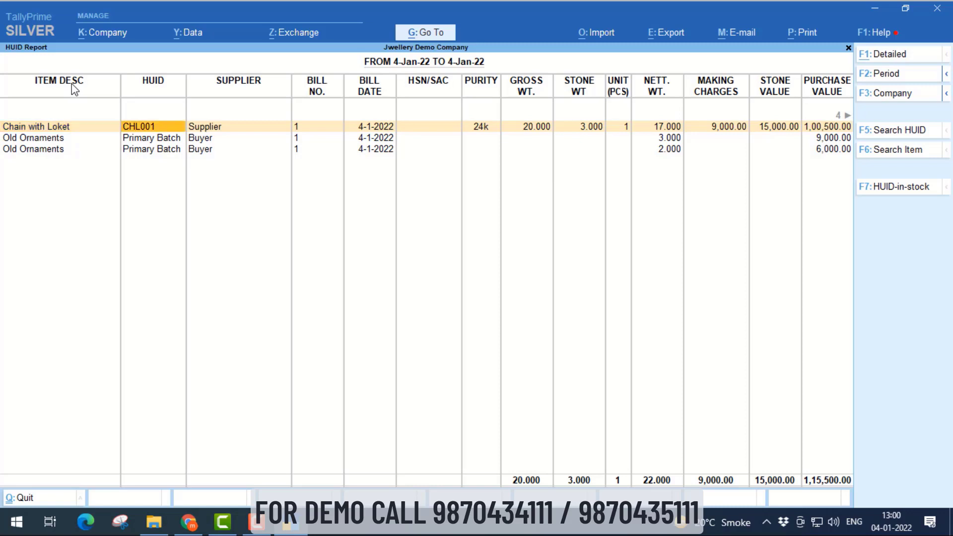
{"action": "key", "text": "Right"}
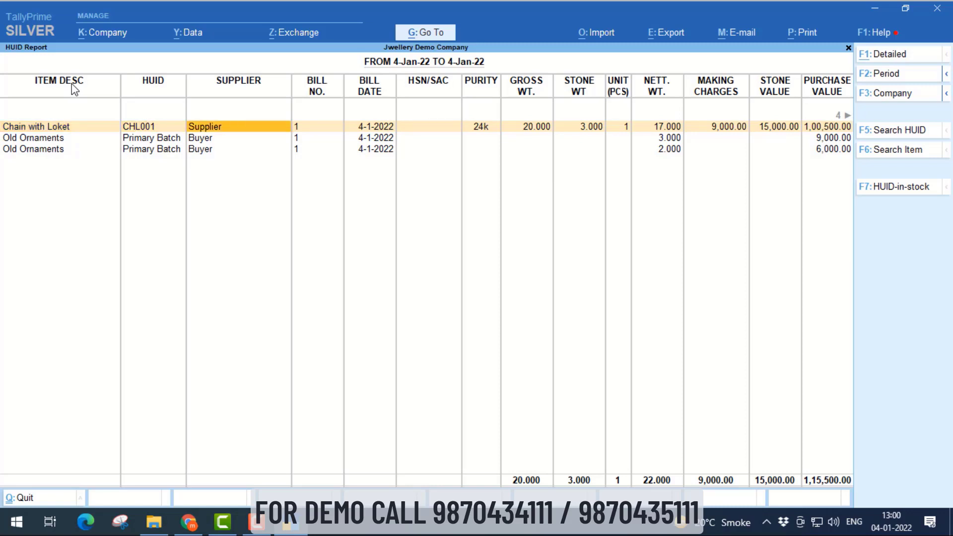
{"action": "key", "text": "Right"}
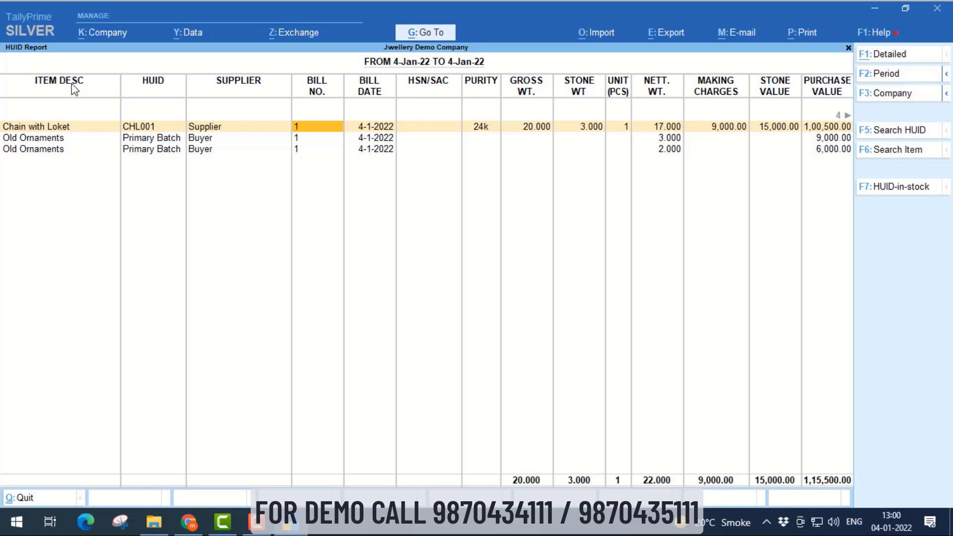
{"action": "key", "text": "Right"}
{"action": "key", "text": "Right"}
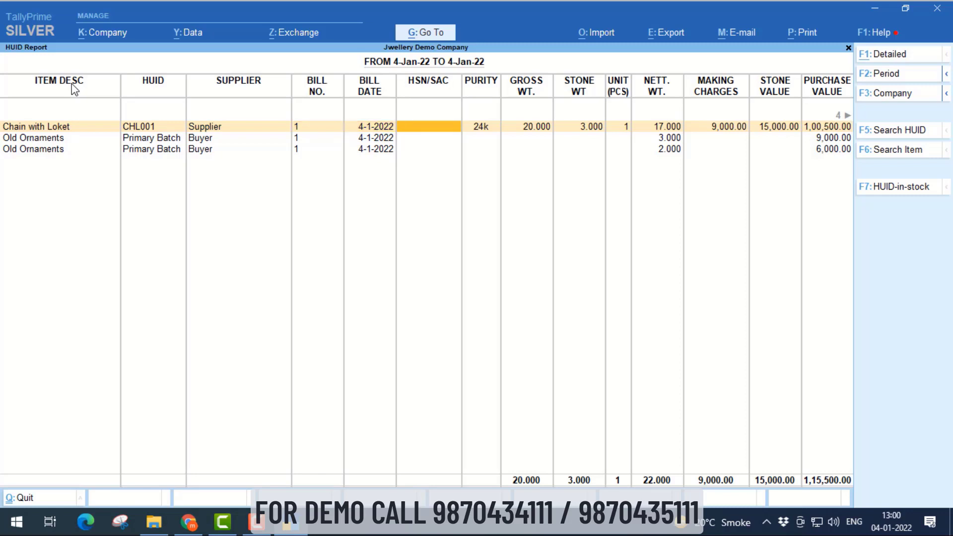
{"action": "key", "text": "Right"}
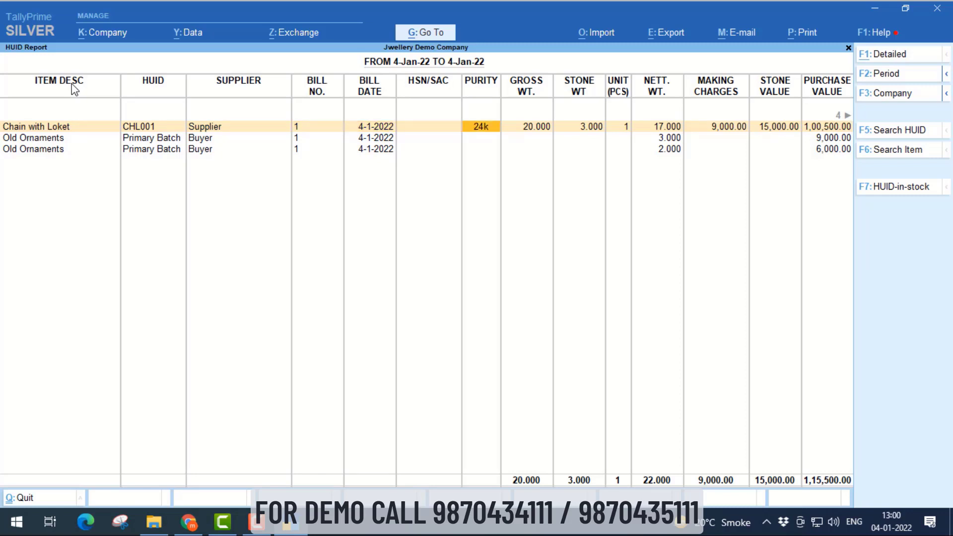
{"action": "key", "text": "Right"}
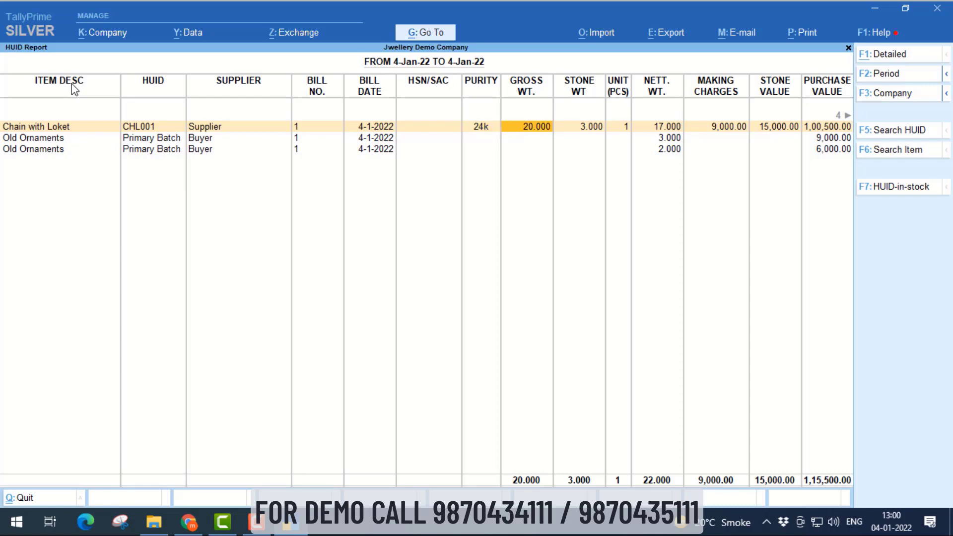
{"action": "key", "text": "Right"}
{"action": "key", "text": "Right"}
{"action": "key", "text": "Right"}
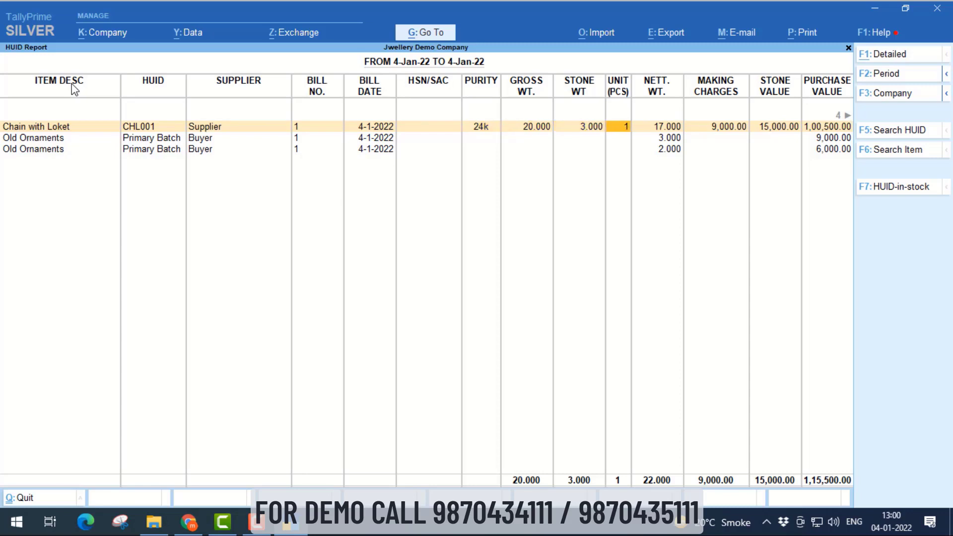
{"action": "key", "text": "Right"}
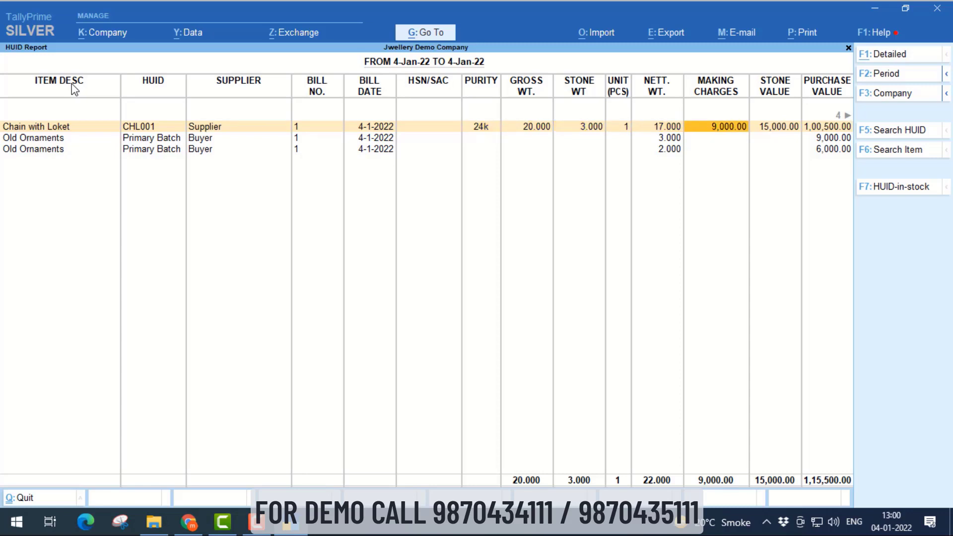
{"action": "key", "text": "Right"}
{"action": "key", "text": "Right"}
{"action": "key", "text": "Right"}
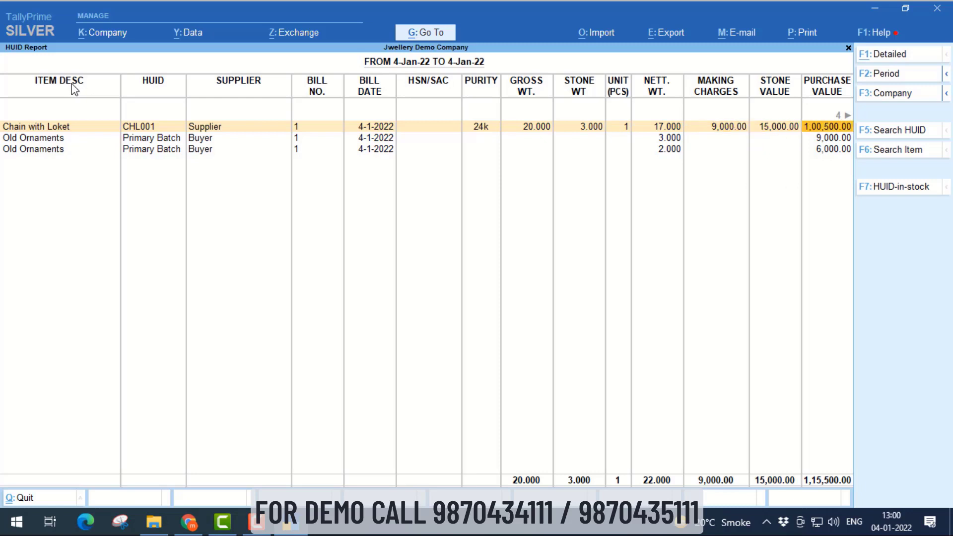
Examine the buyer name, sales bill number, bill date and sale value columns of the Chain with Loket row.
{"action": "key", "text": "Left"}
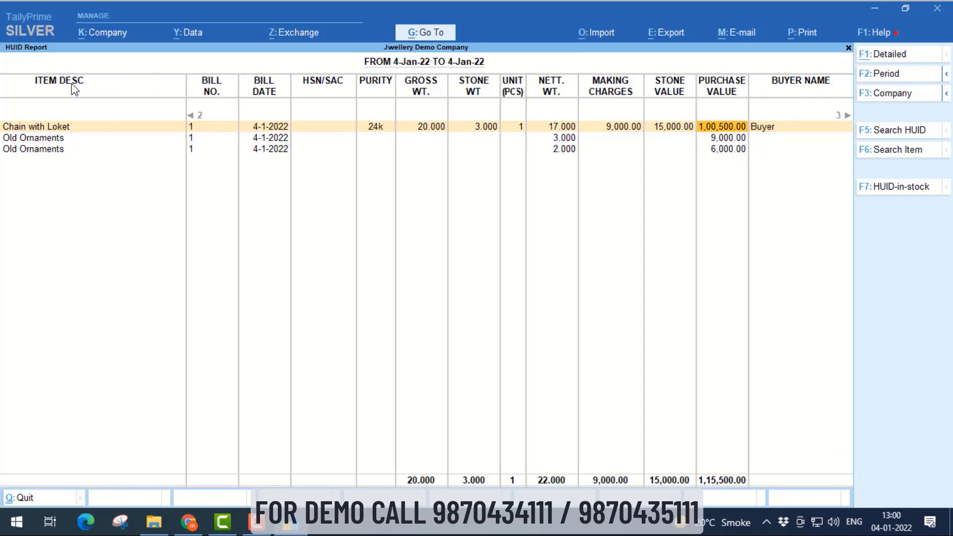
{"action": "key", "text": "Right"}
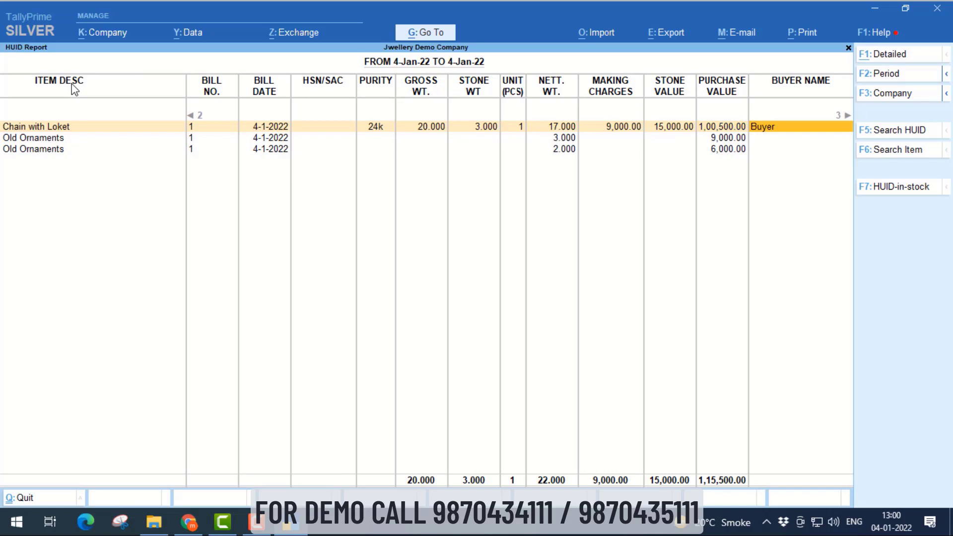
{"action": "key", "text": "Right"}
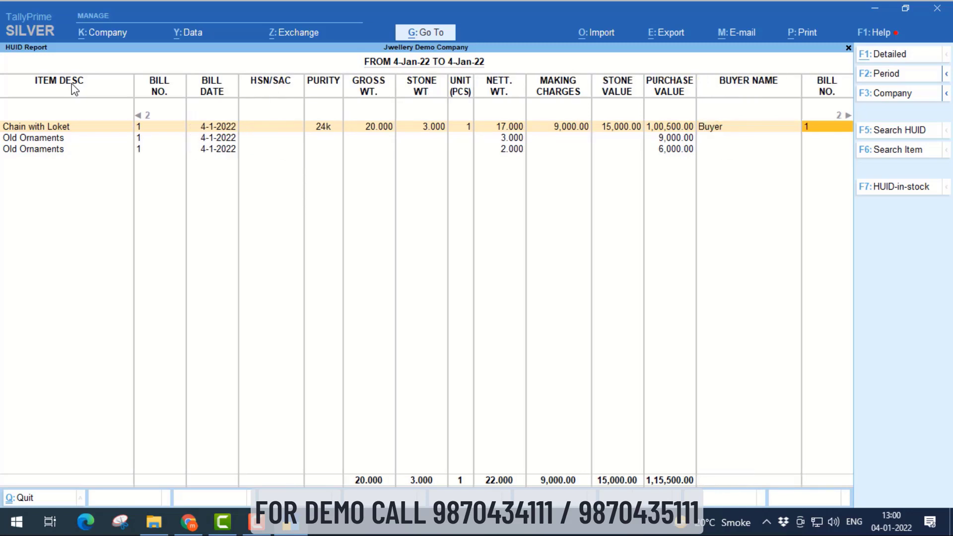
{"action": "key", "text": "Left"}
{"action": "key", "text": "Left"}
{"action": "key", "text": "Left"}
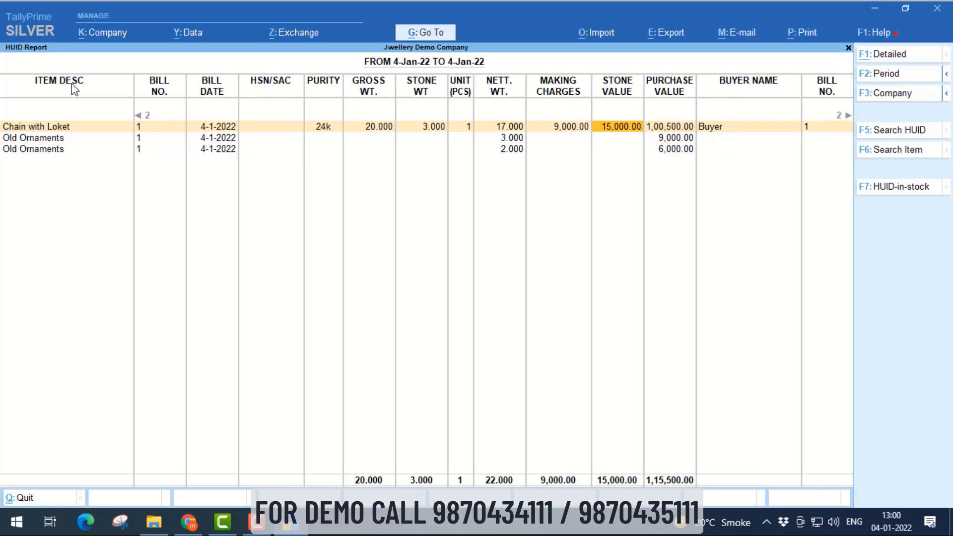
{"action": "key", "text": "Right"}
{"action": "key", "text": "Right"}
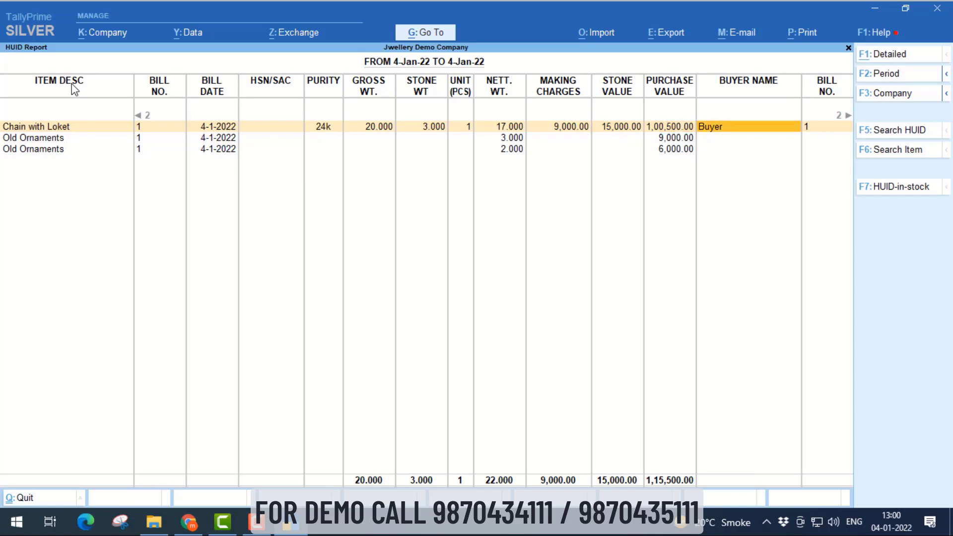
{"action": "key", "text": "Right"}
{"action": "key", "text": "Right"}
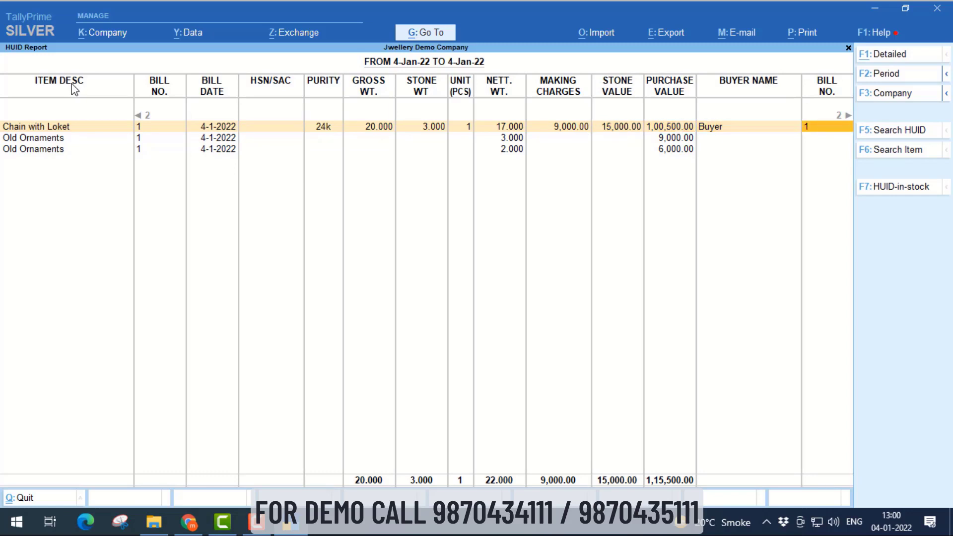
{"action": "key", "text": "Right"}
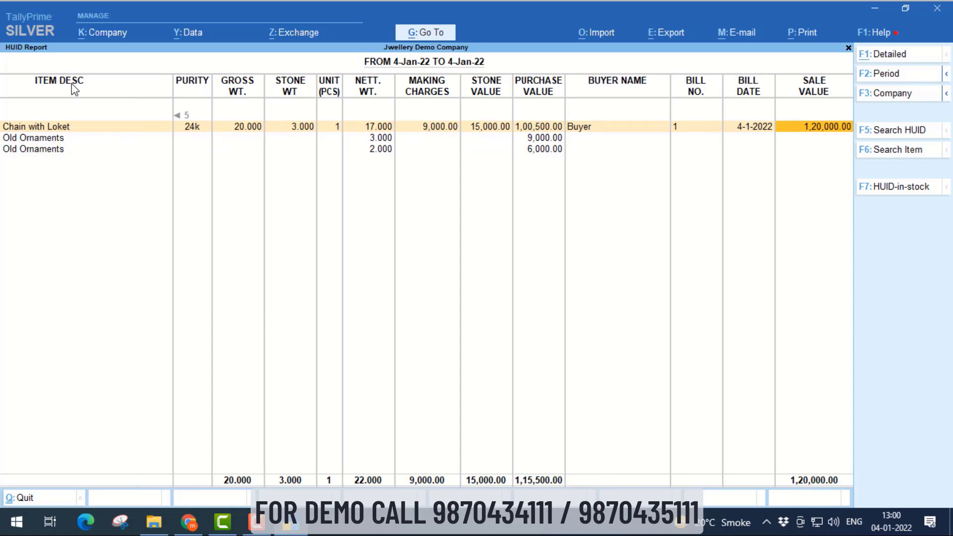
Check the two Old Ornaments rows, and quit the HUID Report to the Gateway of Tally.
{"action": "key", "text": "Down"}
{"action": "key", "text": "Down"}
{"action": "key", "text": "Up"}
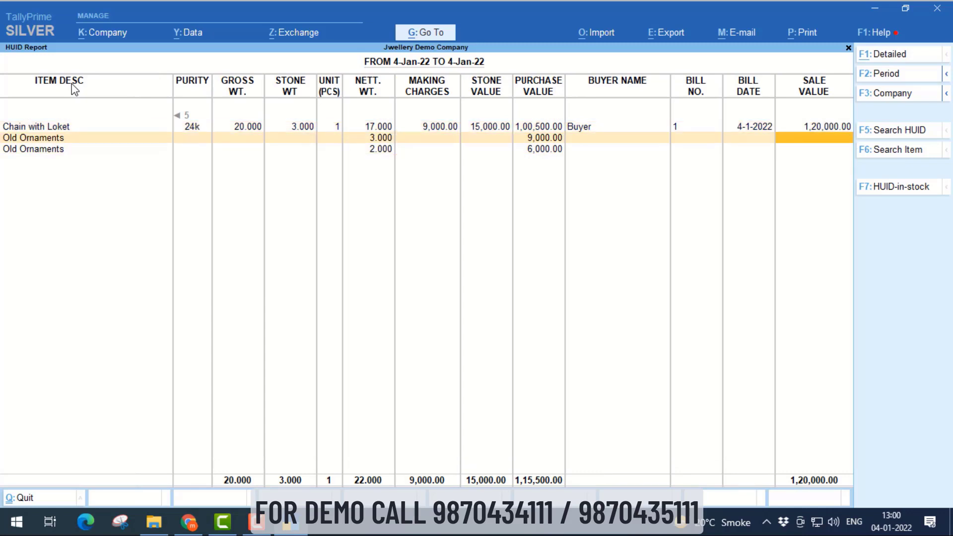
{"action": "key", "text": "Down"}
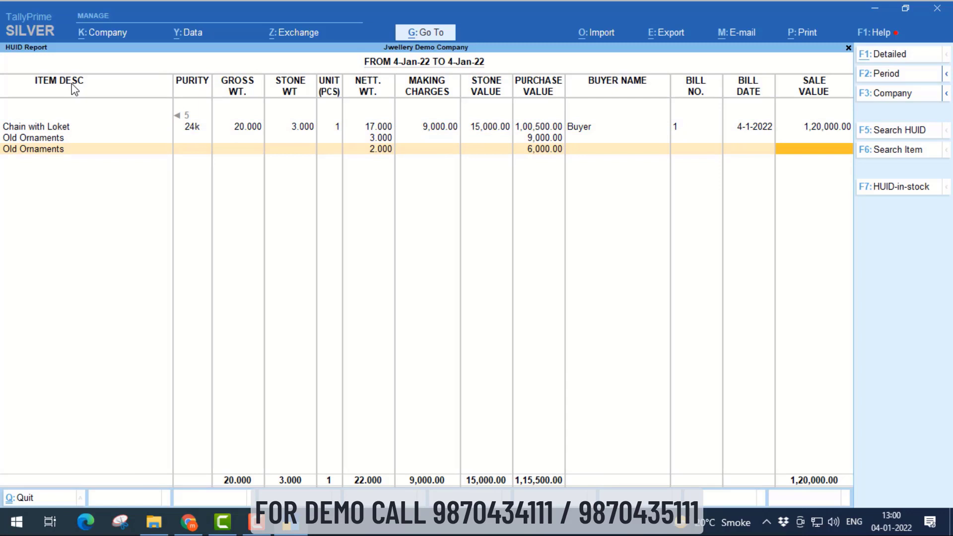
{"action": "key", "text": "Up"}
{"action": "key", "text": "Down"}
{"action": "key", "text": "Escape"}
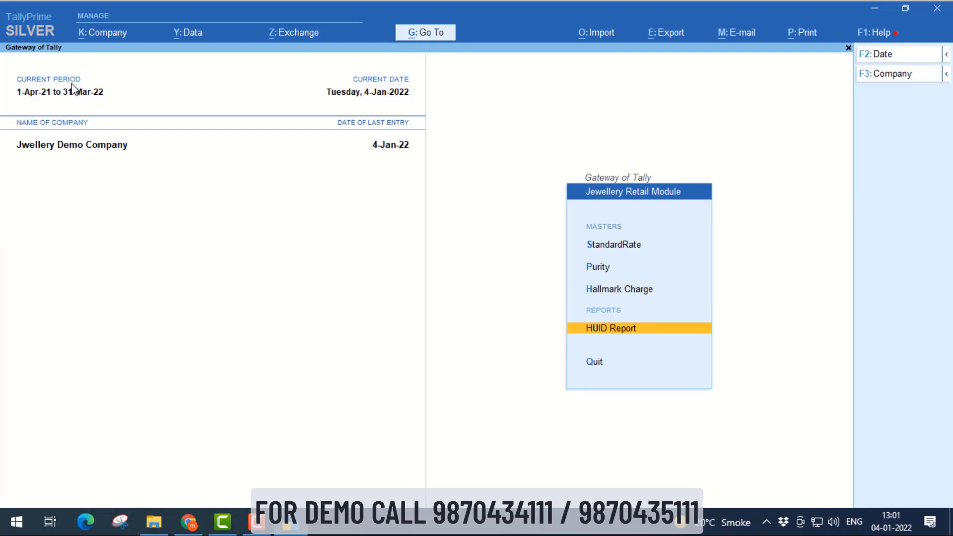
{"action": "key", "text": "Escape"}
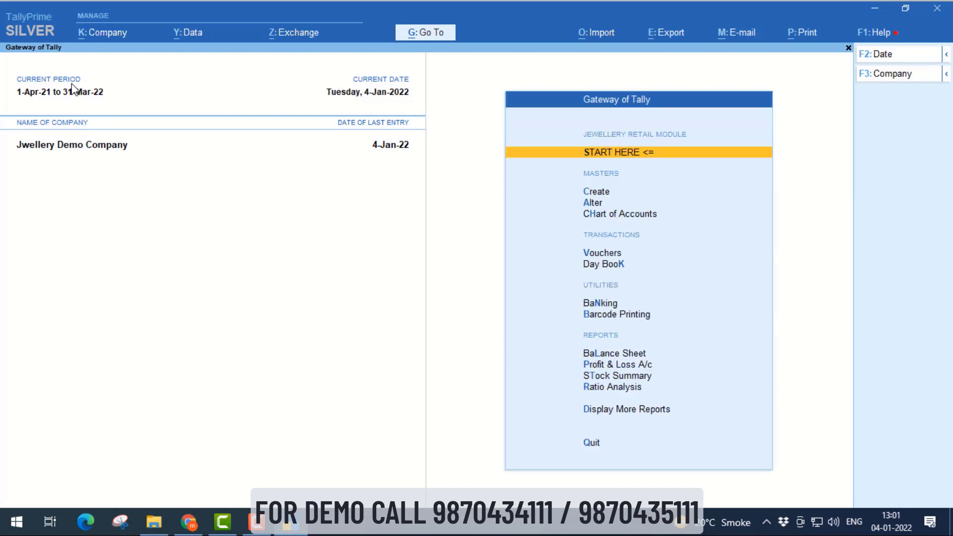
{"action": "key", "text": "Escape"}
{"action": "key", "text": "Escape"}
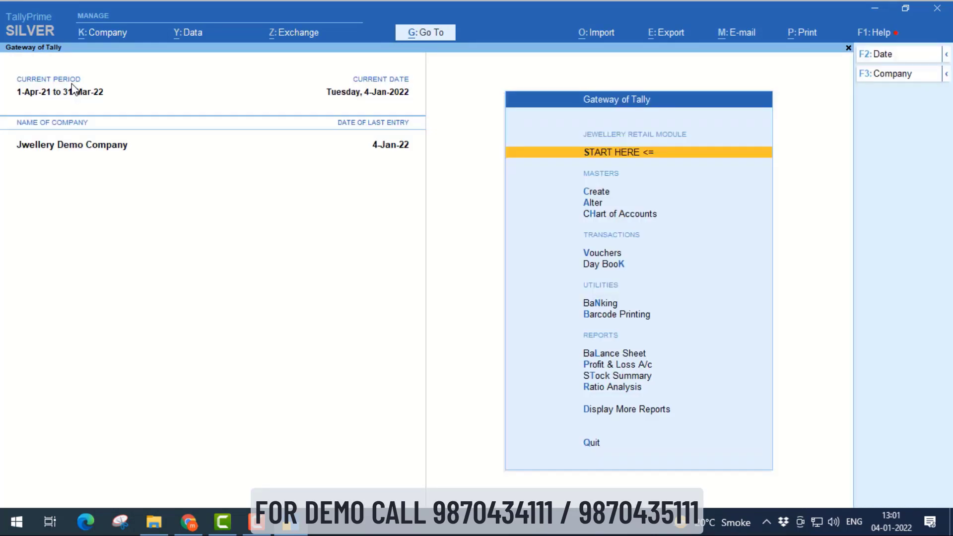